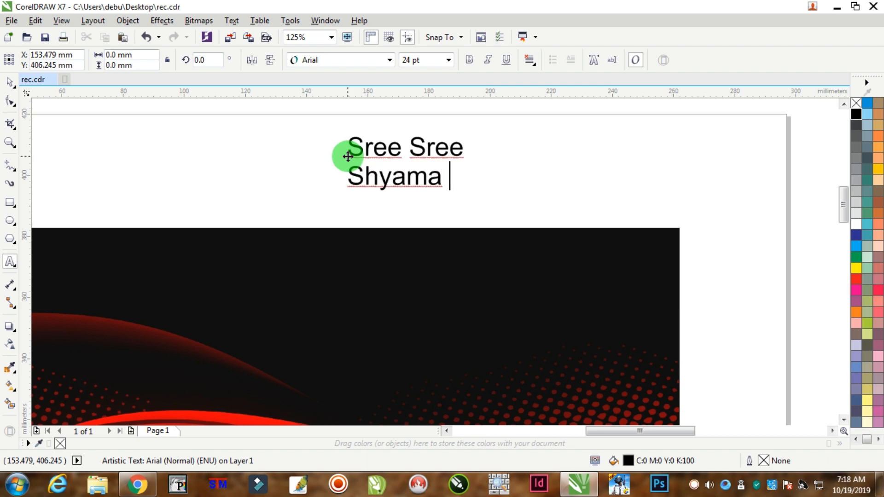
Change the font of the "Sree Sree Shyama Puja" text to Vostrey.
click(9, 83)
click(389, 60)
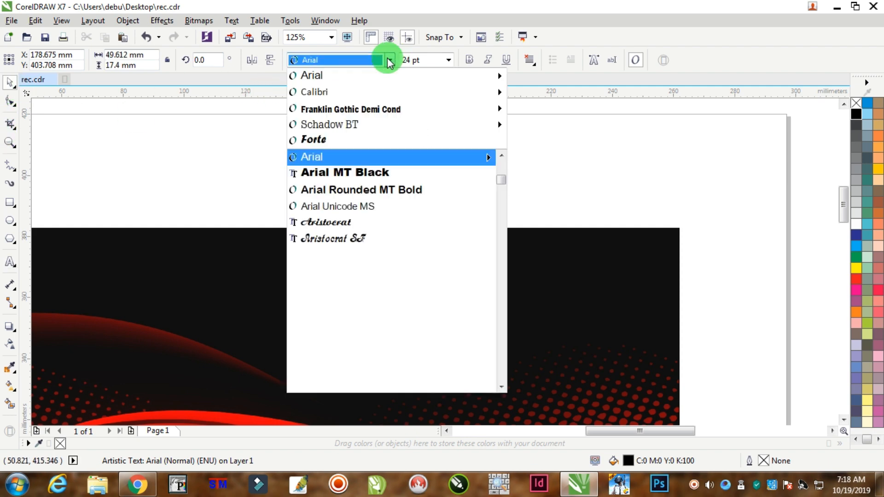
text(Vostrey)
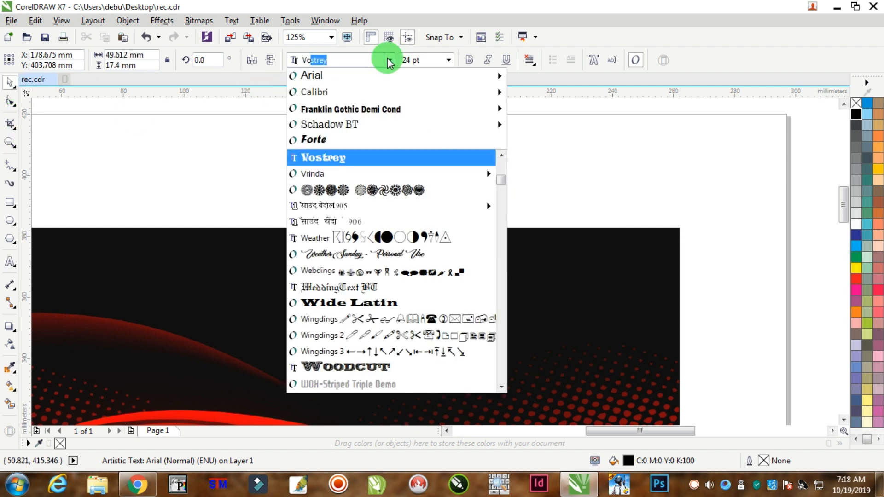
key(Return)
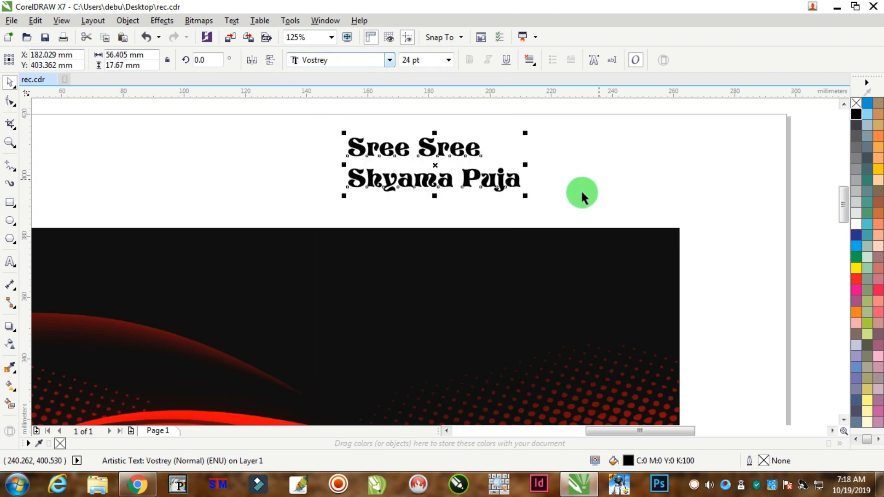
Enlarge the title text to about 112 mm wide and place it in the white area above the banner.
drag(527, 195, 640, 256)
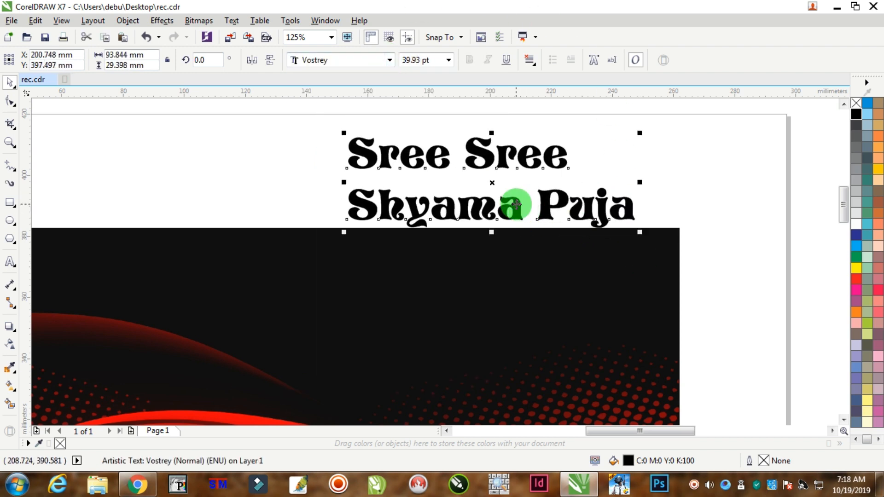
drag(517, 203, 453, 185)
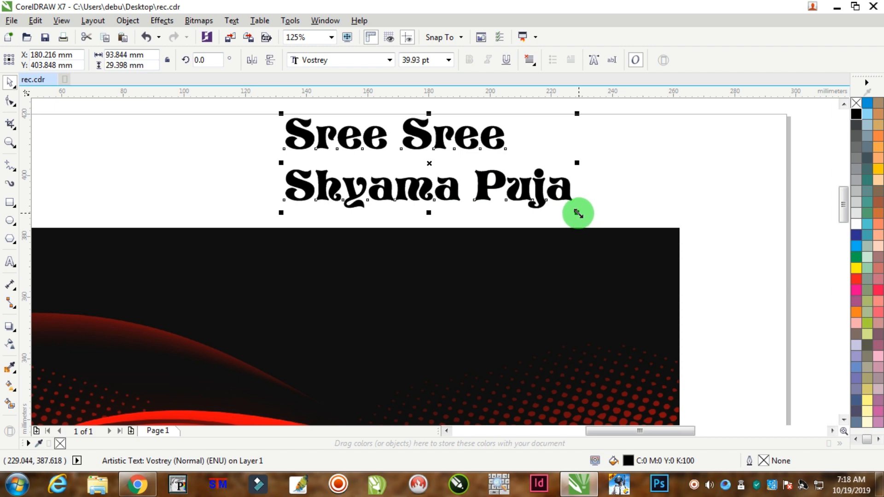
drag(577, 213, 634, 237)
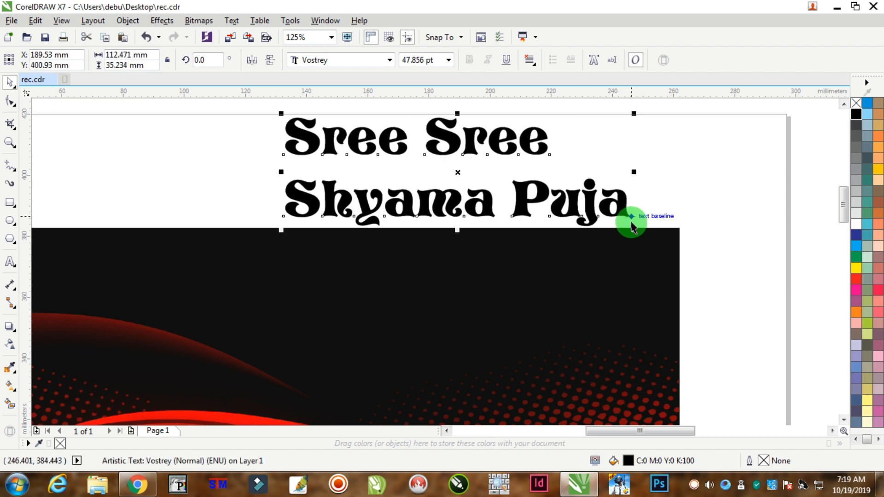
Fill the title text with white and move it onto the black area of the banner.
click(856, 224)
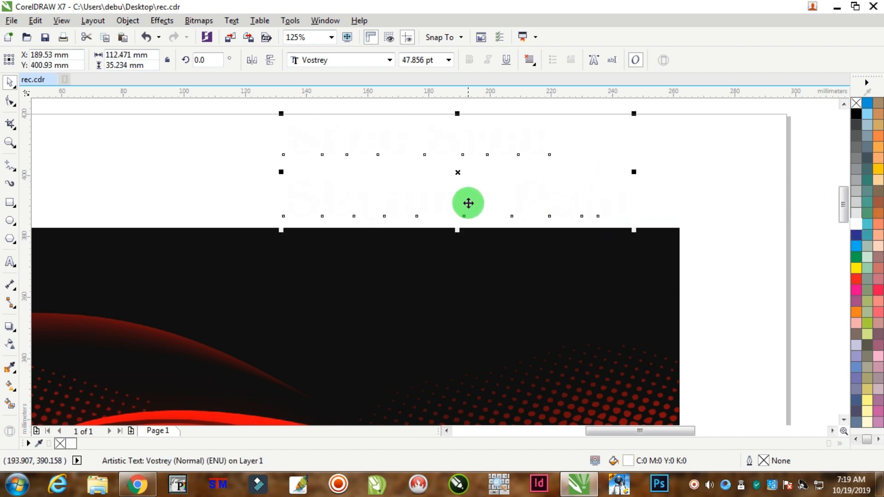
drag(468, 204, 447, 334)
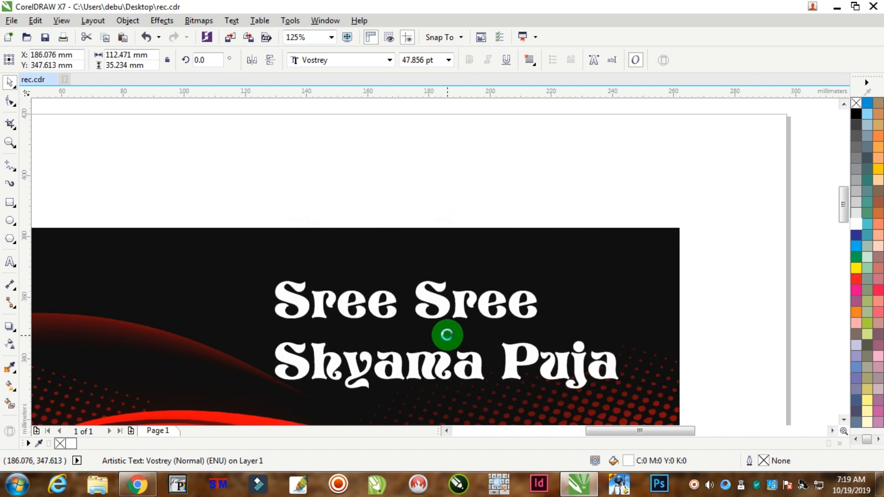
click(455, 126)
Offset the "Sree Sree" line up and to the left, and bend it into a downward curve with a Single Arc envelope.
drag(429, 298, 374, 280)
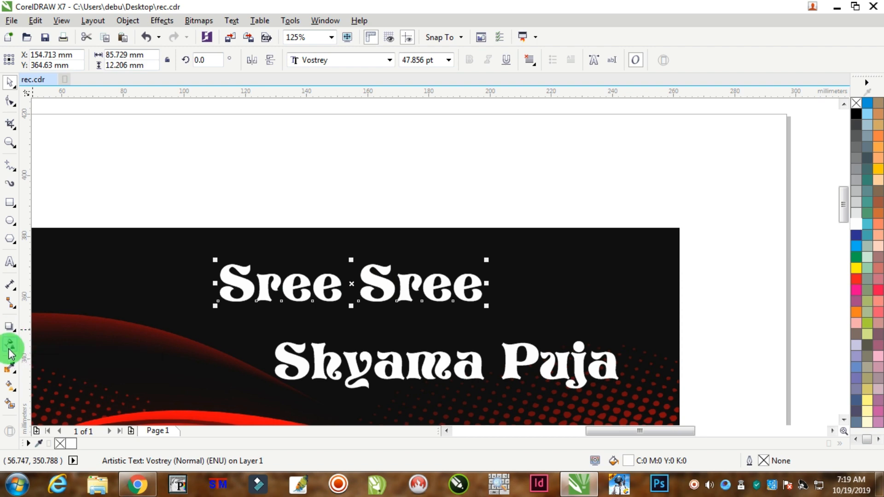
click(7, 329)
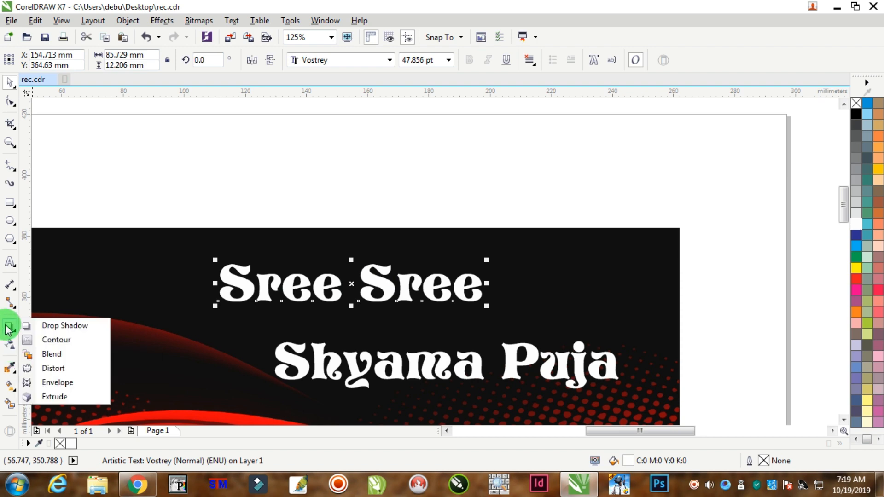
click(58, 387)
click(355, 60)
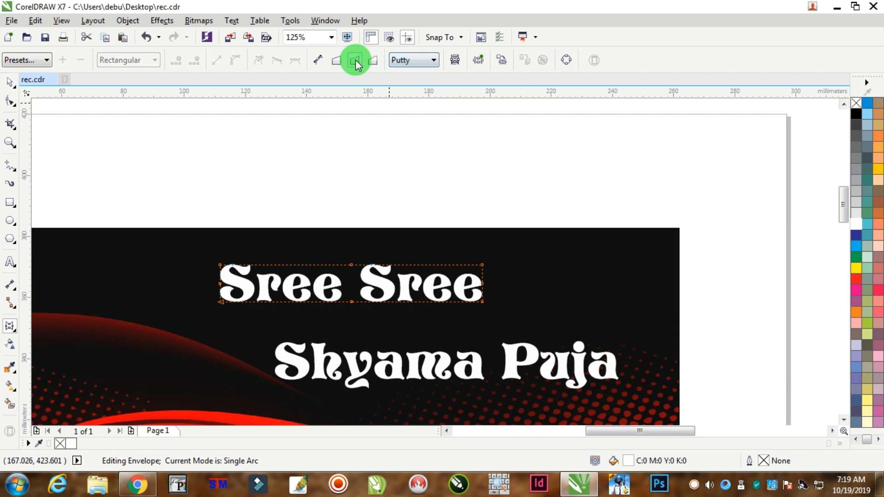
drag(351, 264, 350, 291)
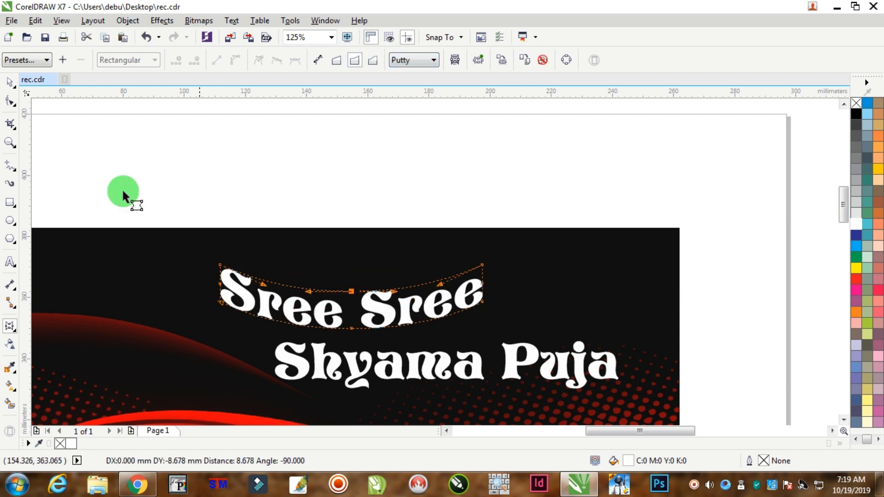
click(10, 82)
click(460, 201)
Break the "Shyama Puja" text apart into words and move "Puja" up and to the right.
click(844, 419)
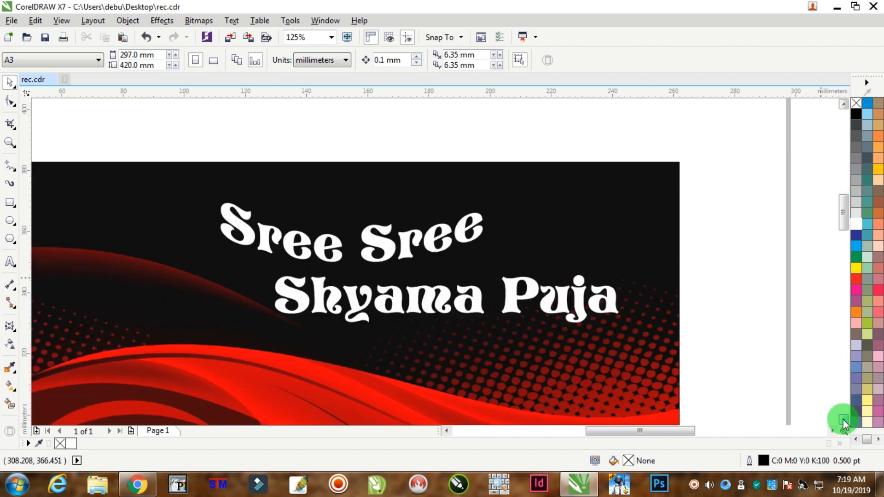
click(476, 235)
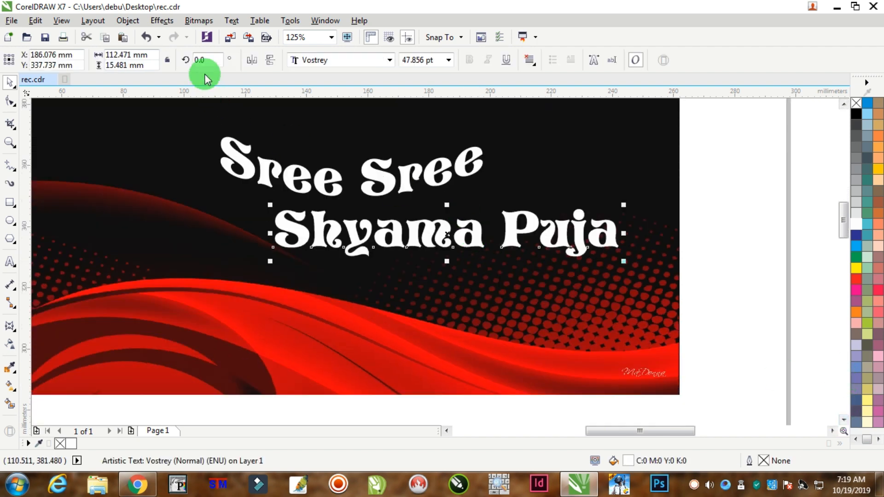
click(134, 19)
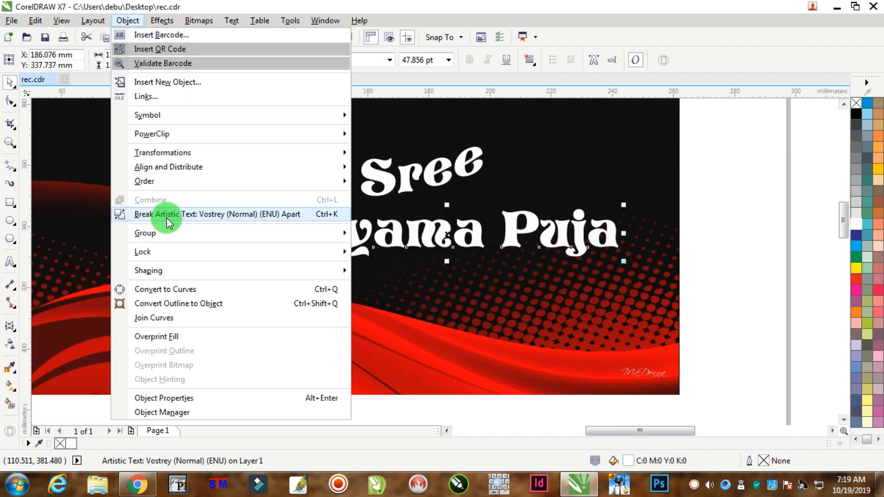
click(150, 211)
click(743, 189)
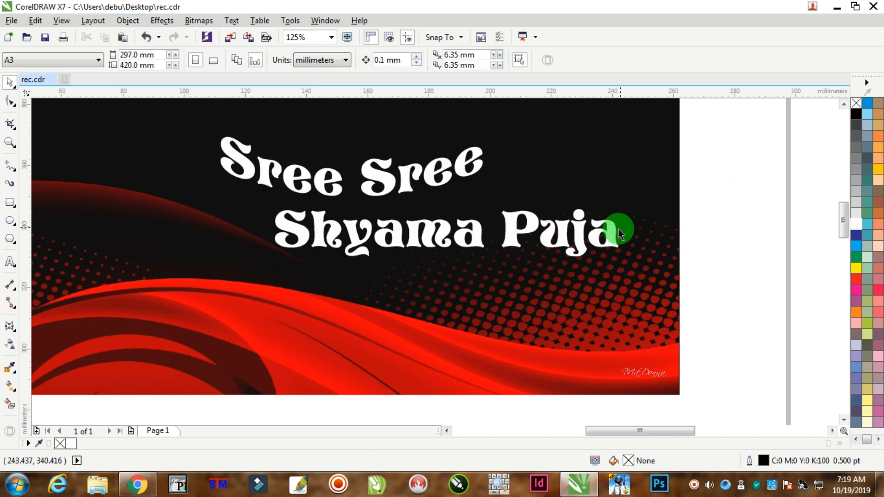
drag(577, 234, 627, 185)
Shift "Shyama" left beneath "Sree Sree" and bend it into a downward curve with the Single Arc envelope.
click(389, 223)
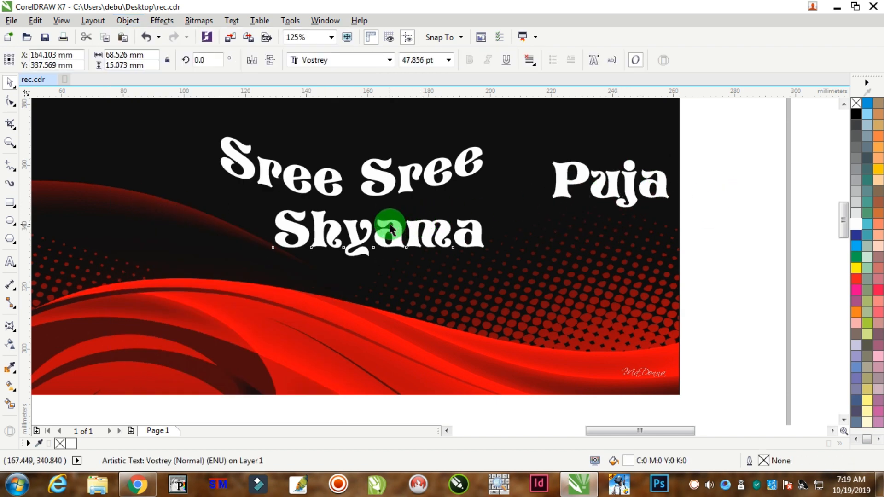
drag(389, 224, 362, 221)
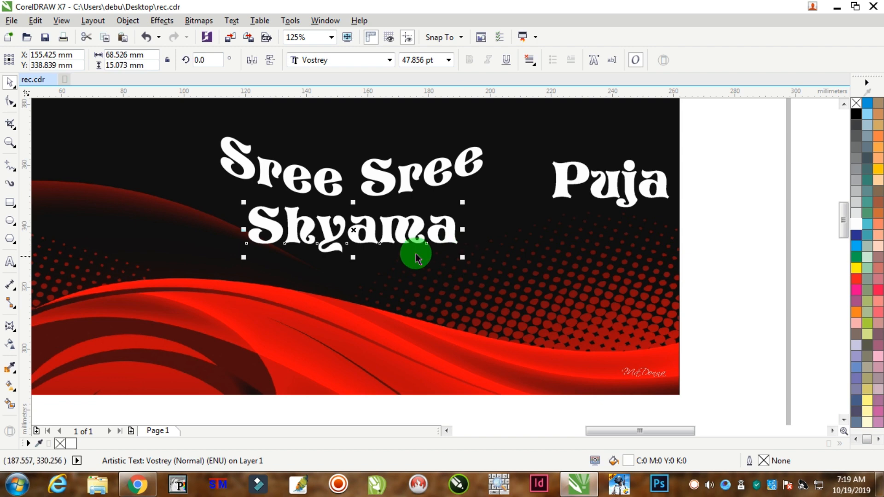
click(9, 327)
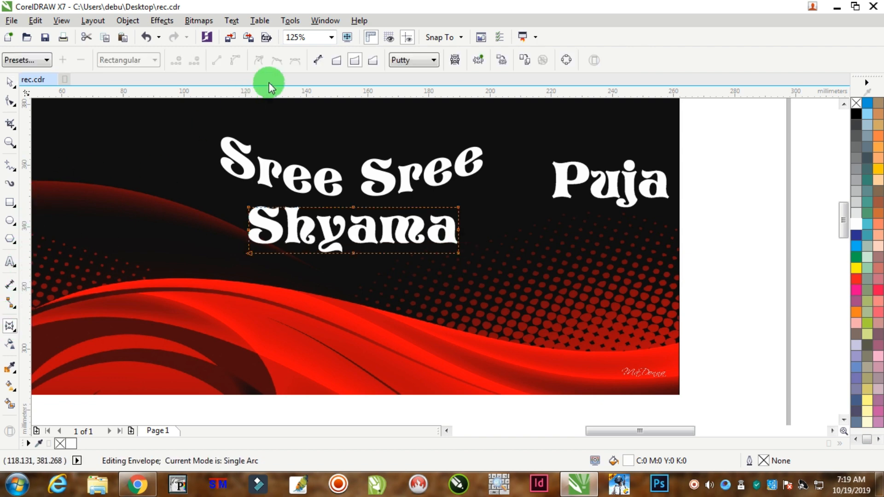
drag(353, 208, 353, 231)
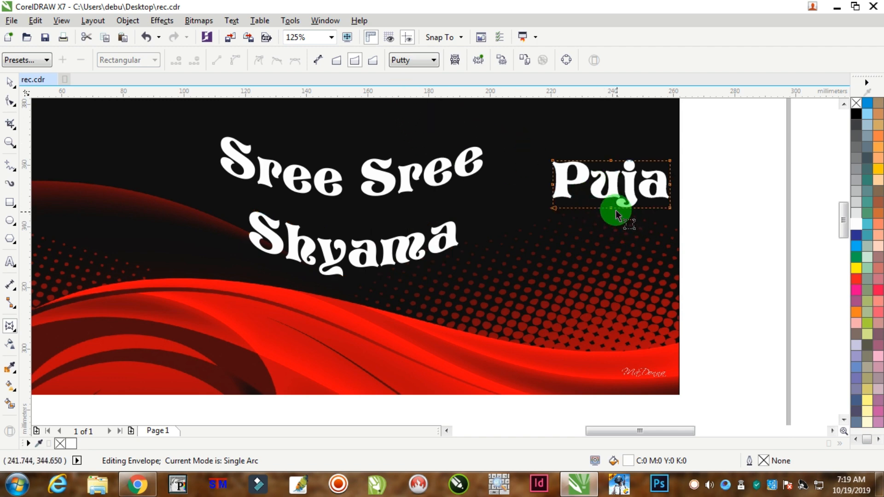
Arch "Puja" upward with the Single Arc envelope and place it directly after "Shyama".
drag(610, 207, 611, 184)
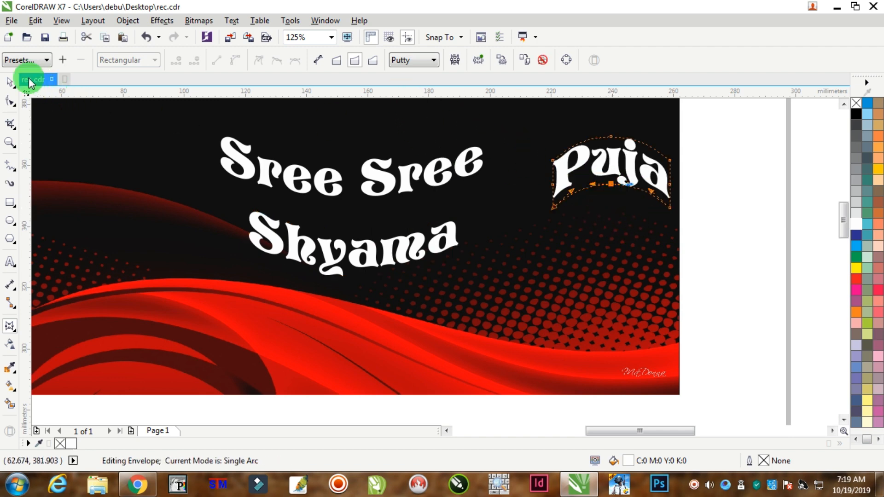
click(10, 82)
drag(567, 138, 495, 208)
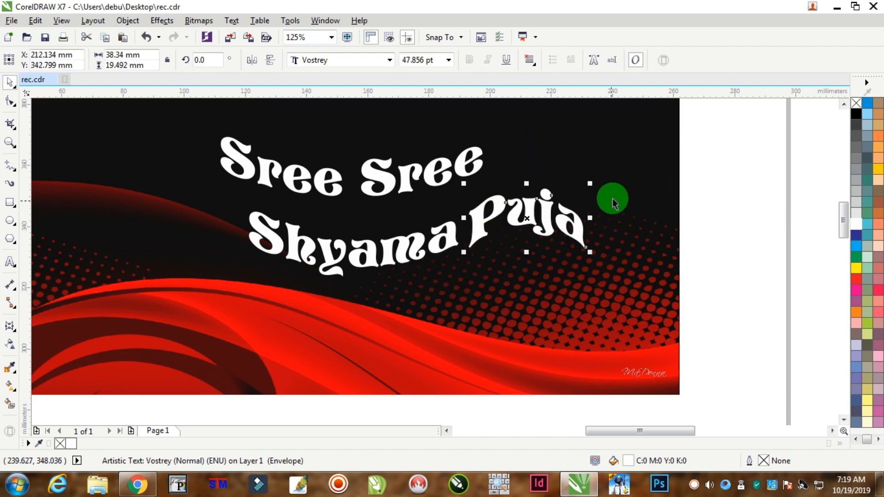
click(714, 139)
Nudge "Puja" slightly up and to the right to refine its spacing from "Shyama".
scroll(520, 212, up, 3)
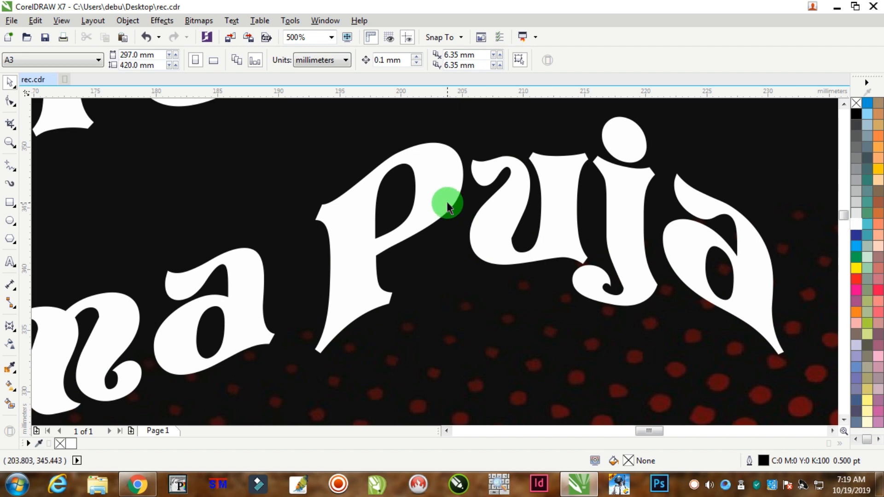
drag(448, 203, 455, 194)
scroll(455, 195, down, 3)
click(593, 163)
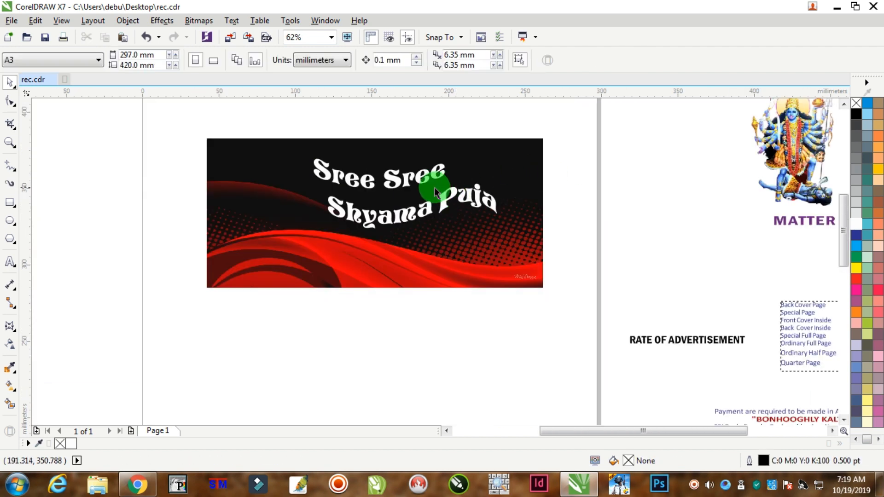
Select "Shyama" and "Puja" together and enlarge them proportionally to about 131 mm wide.
scroll(436, 192, up, 1)
drag(651, 168, 194, 304)
drag(563, 176, 625, 149)
scroll(559, 167, down, 1)
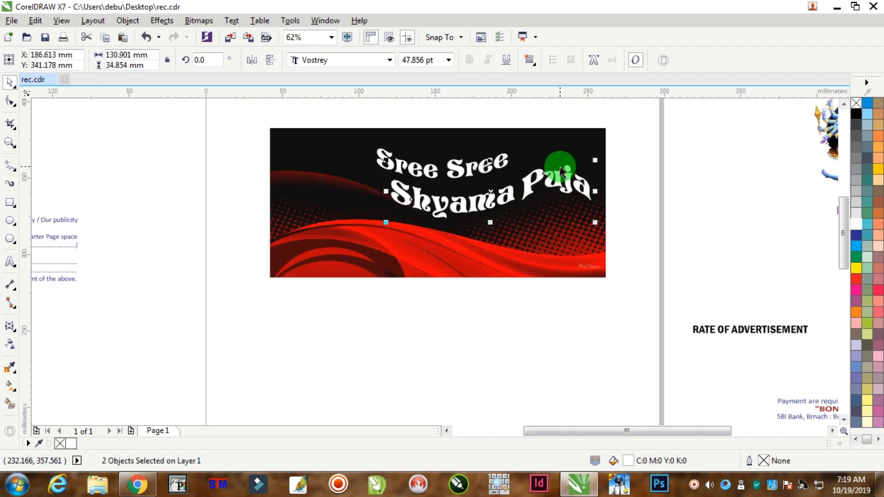
Position "Sree Sree" close above "Shyama" and rotate it about 3.6 degrees counterclockwise.
drag(510, 191, 557, 150)
scroll(496, 182, up, 1)
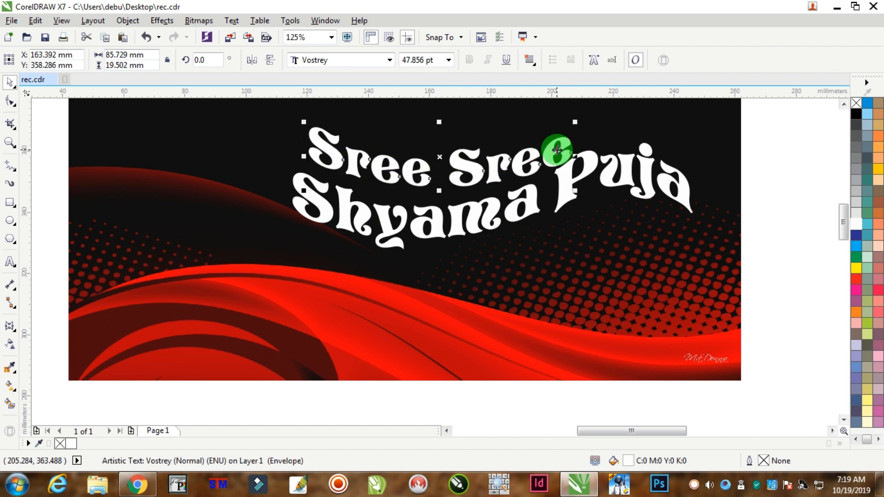
click(565, 142)
drag(577, 192, 580, 182)
click(792, 142)
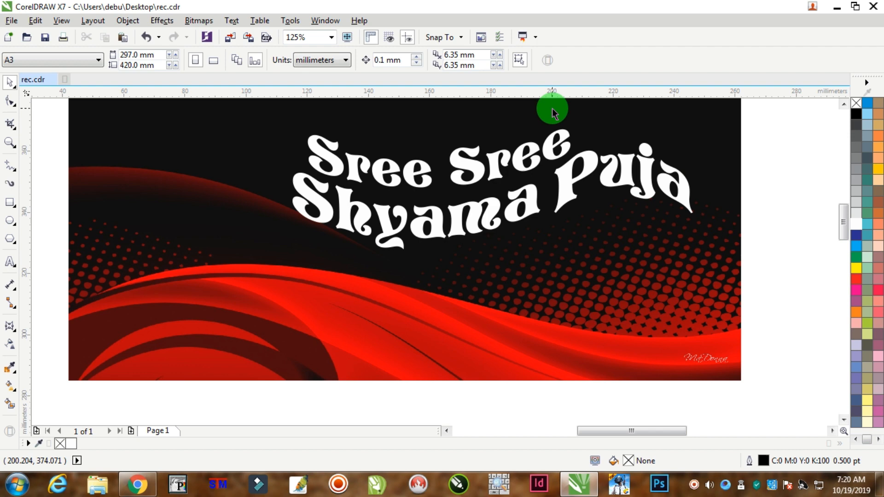
Shrink "Sree Sree" to about 74 mm wide and nudge it down and left above "Shyama".
click(567, 133)
drag(575, 127, 569, 130)
scroll(481, 166, up, 2)
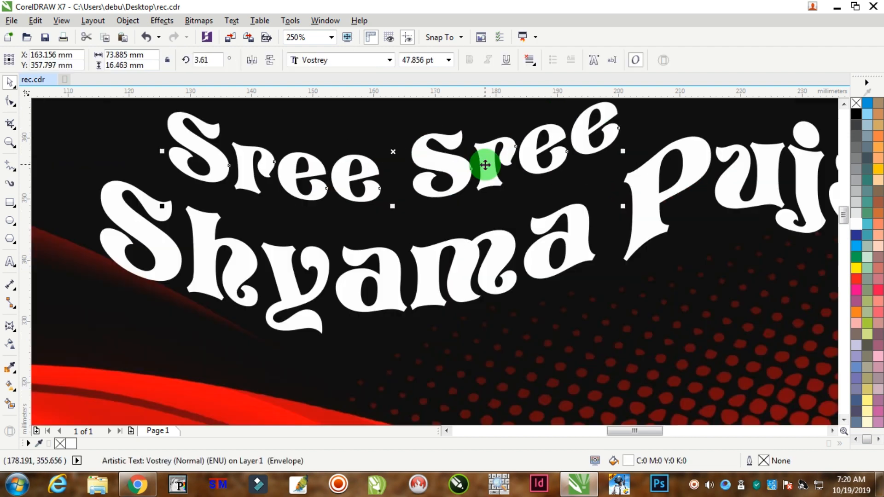
scroll(468, 165, down, 4)
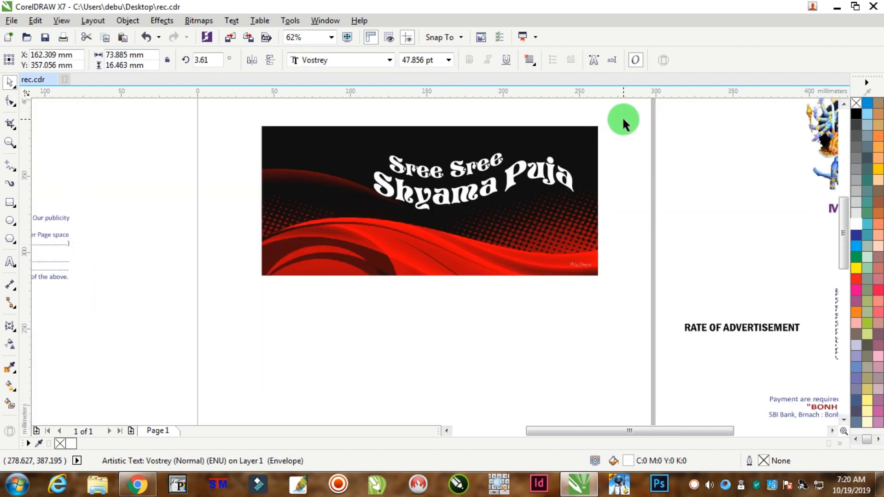
Move all three title text objects together slightly up and to the right on the banner, and fill them with red.
drag(644, 122, 338, 236)
scroll(481, 173, up, 2)
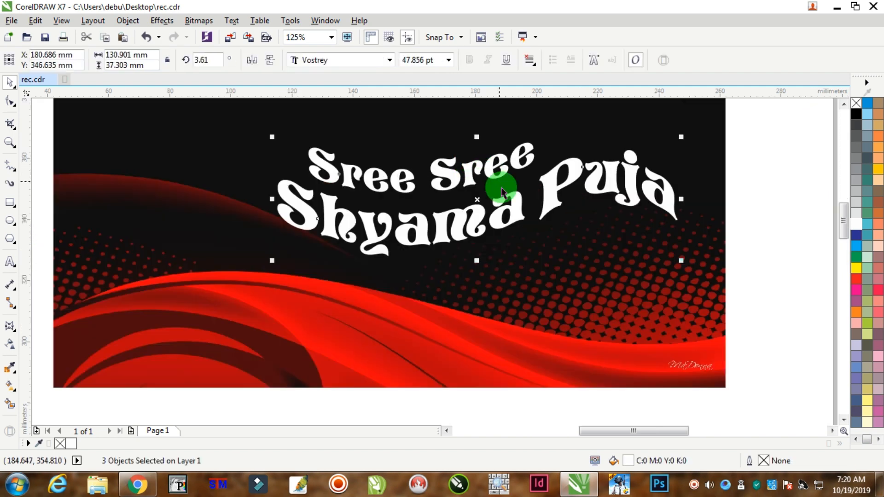
drag(517, 197, 526, 179)
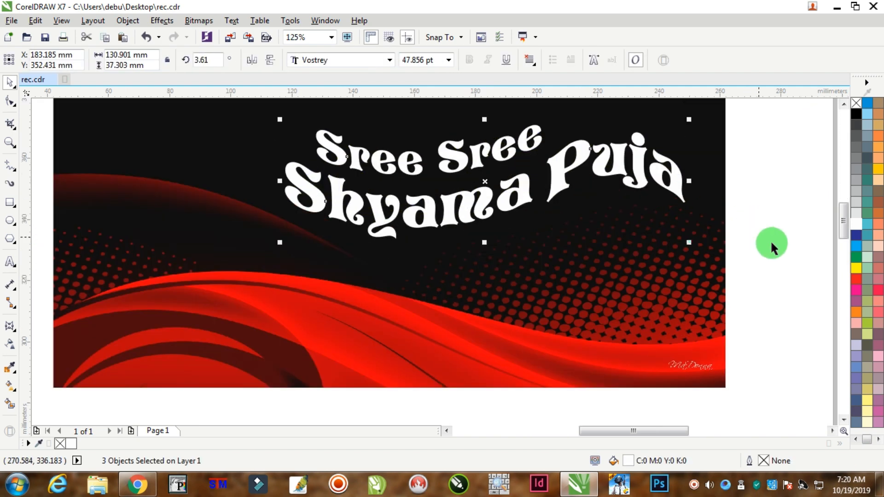
click(857, 279)
Resize the selected title text to about 120 mm wide and shift it slightly up on the banner.
drag(689, 244, 672, 230)
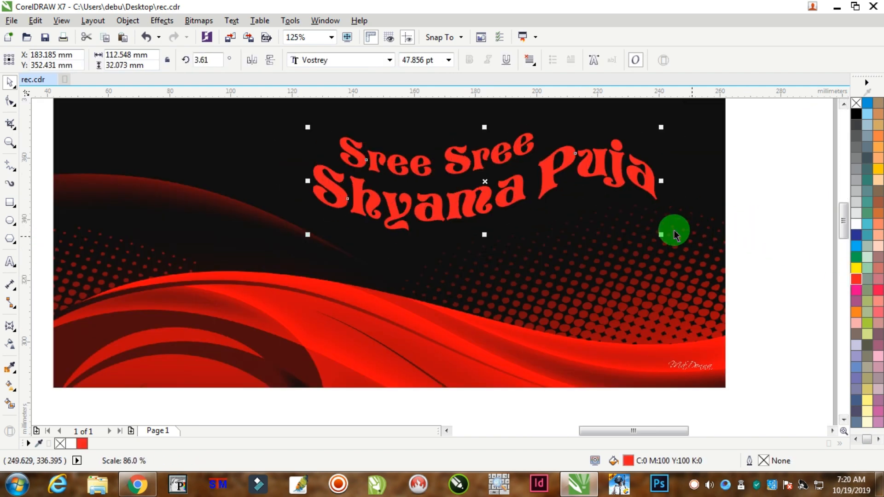
drag(517, 188, 514, 175)
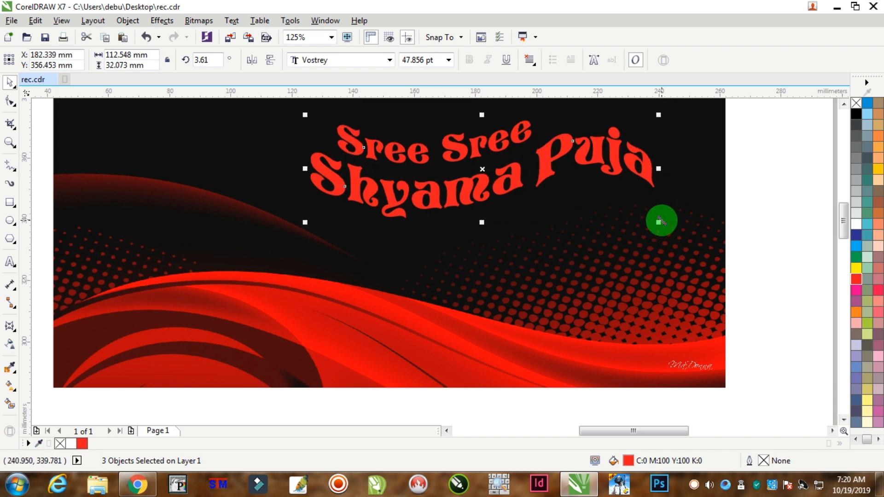
drag(658, 222, 680, 230)
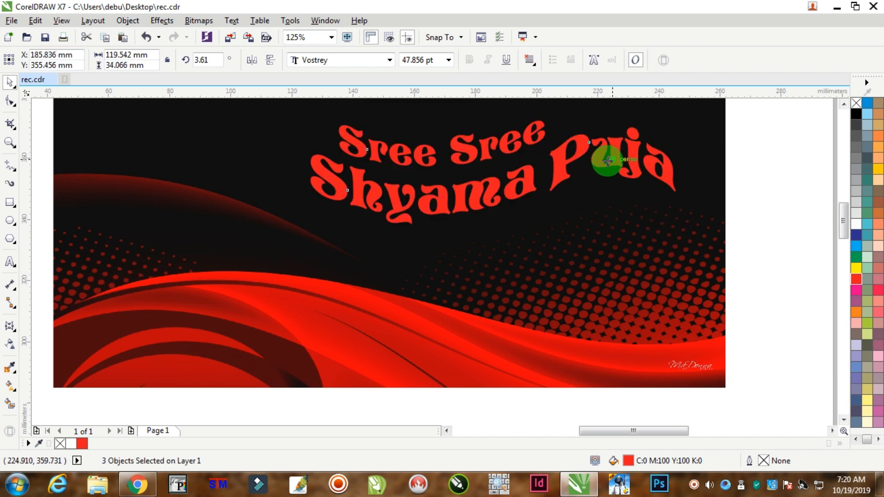
scroll(608, 161, up, 2)
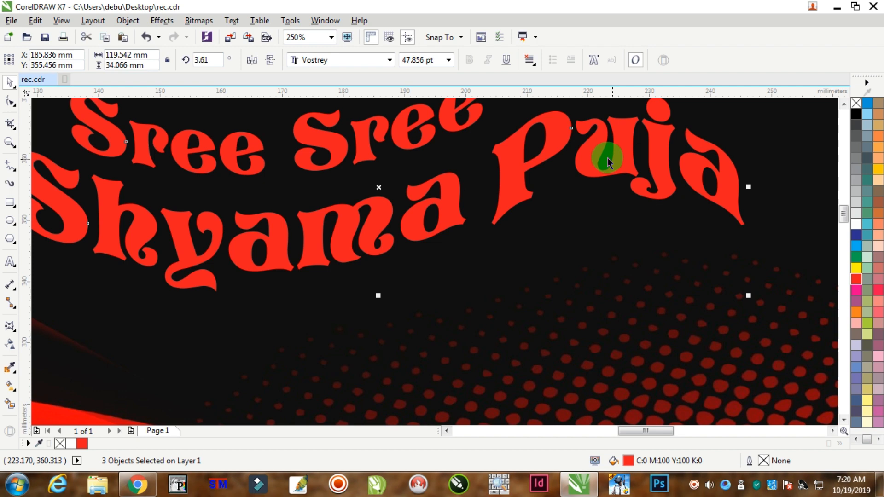
Copy the three red title text objects, and give the originals a white fill and a white outline.
right_click(631, 149)
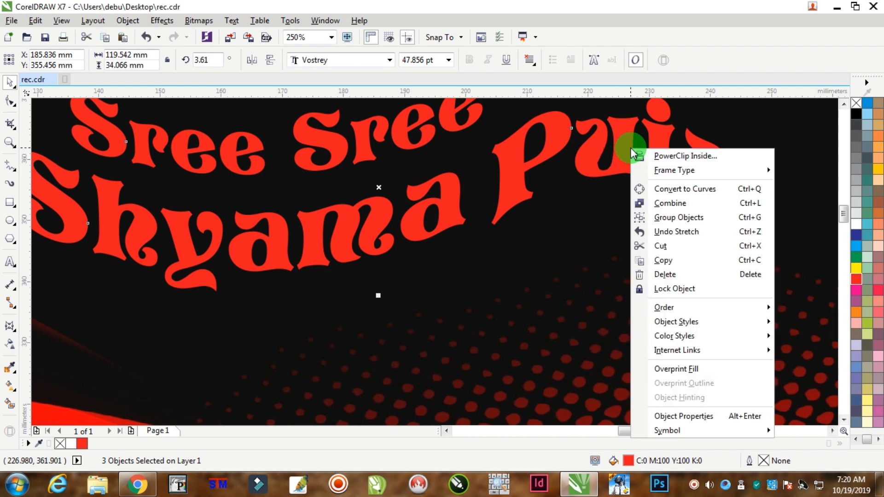
click(663, 261)
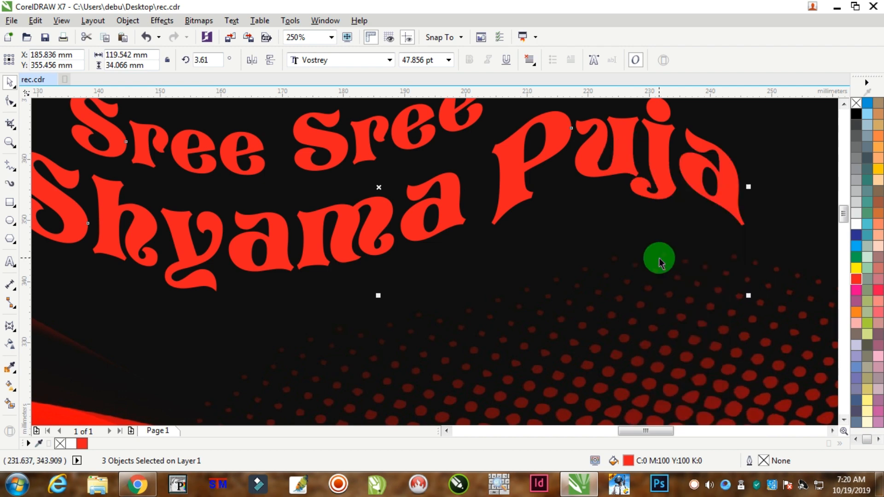
scroll(660, 264, down, 2)
click(856, 223)
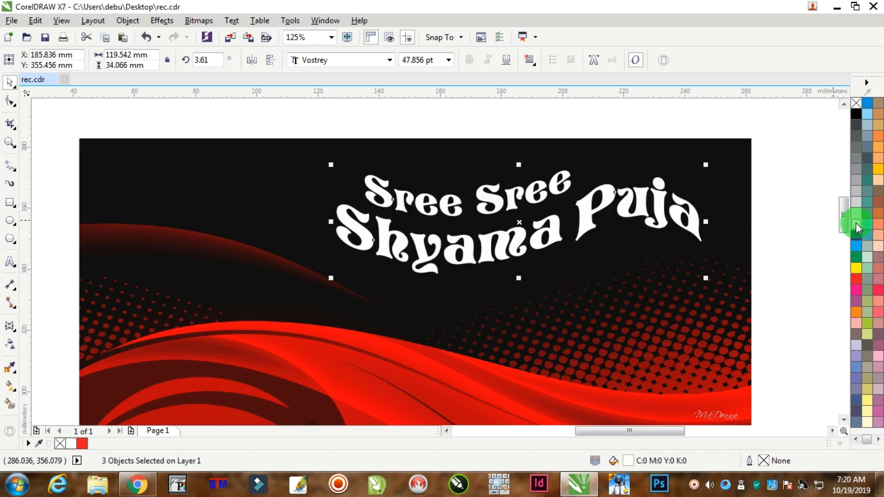
right_click(856, 223)
Set the white title text's outline to 8 pt, placed behind the fill and scaling with the object.
key(F12)
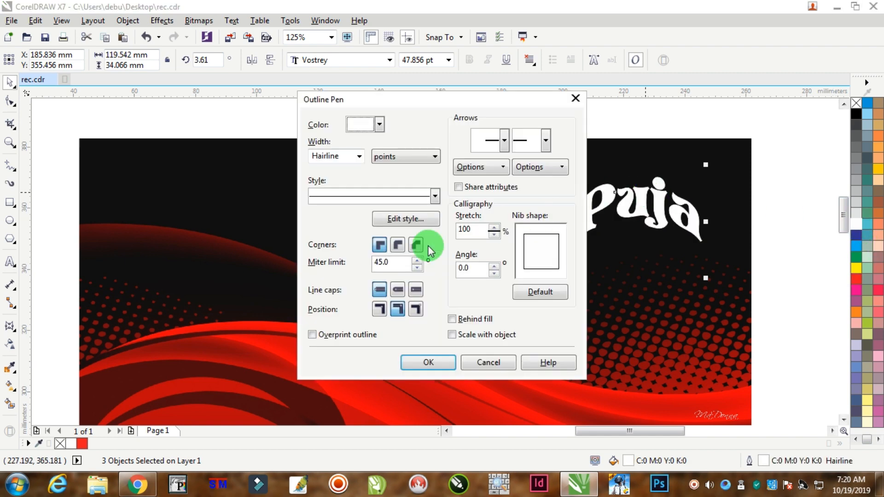
click(465, 339)
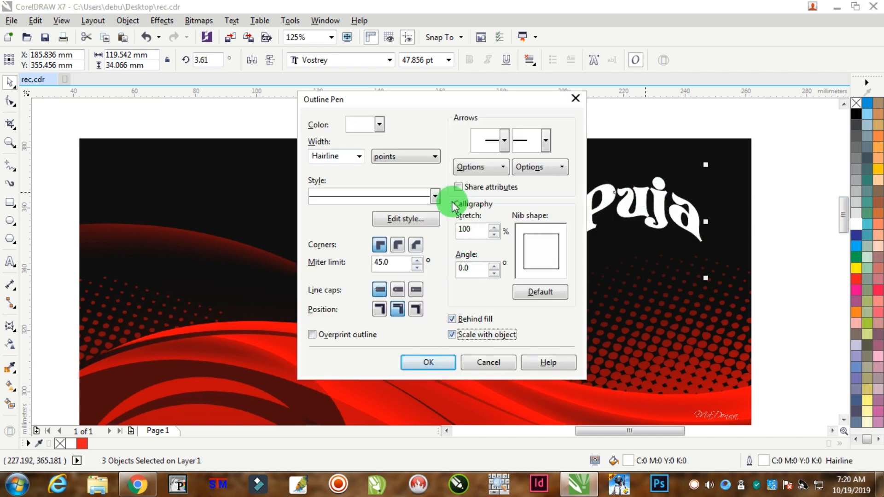
double_click(331, 157)
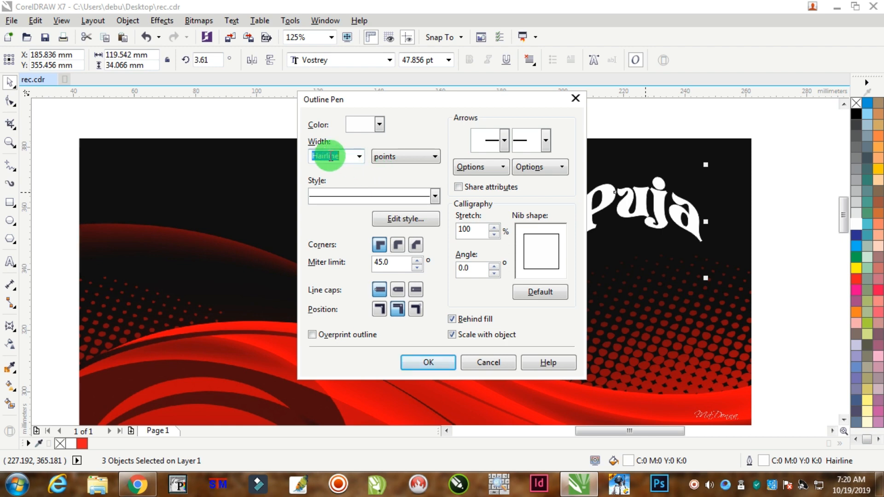
key(Return)
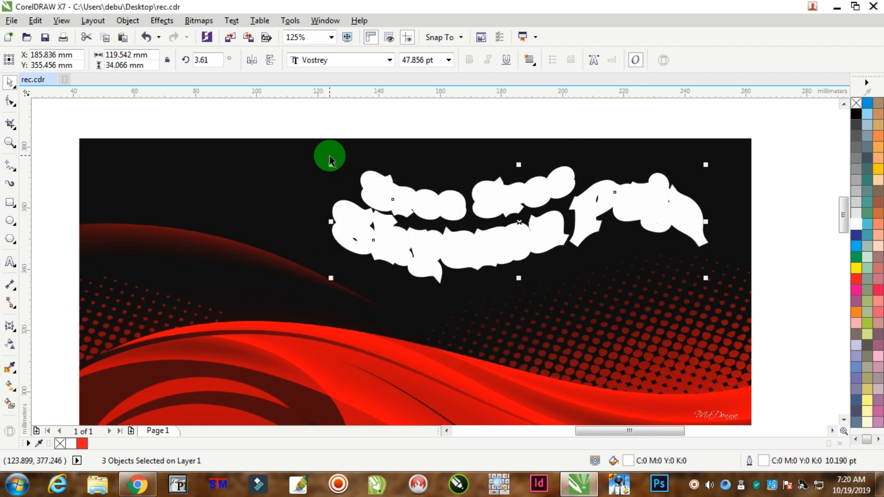
Reduce the white title text's outline width to 5 pt and paste the copied red title on top of it.
key(F12)
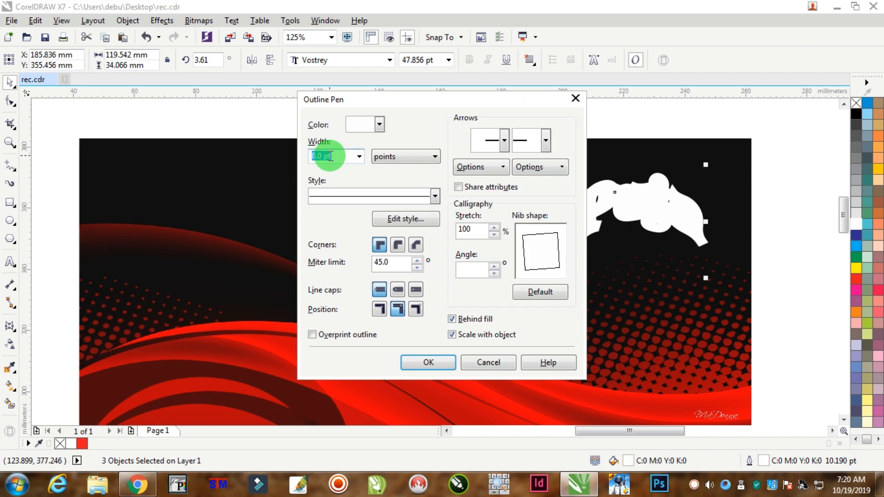
text(5)
key(Return)
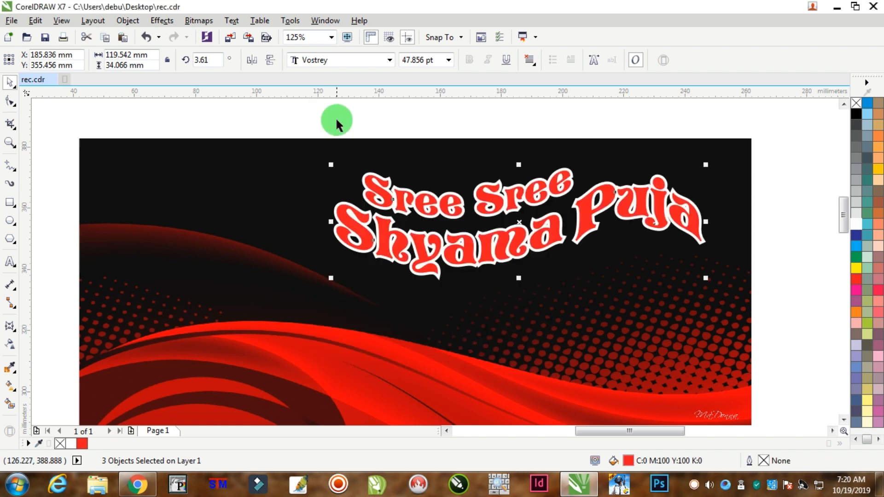
Select all six red and white title text objects and shift them together slightly up and left on the banner.
drag(777, 121, 264, 322)
scroll(607, 185, up, 1)
scroll(607, 186, down, 1)
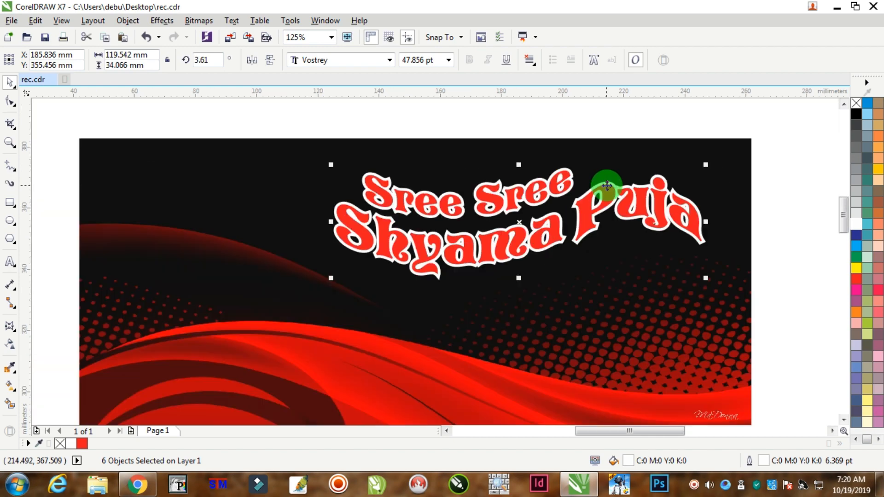
scroll(607, 185, down, 1)
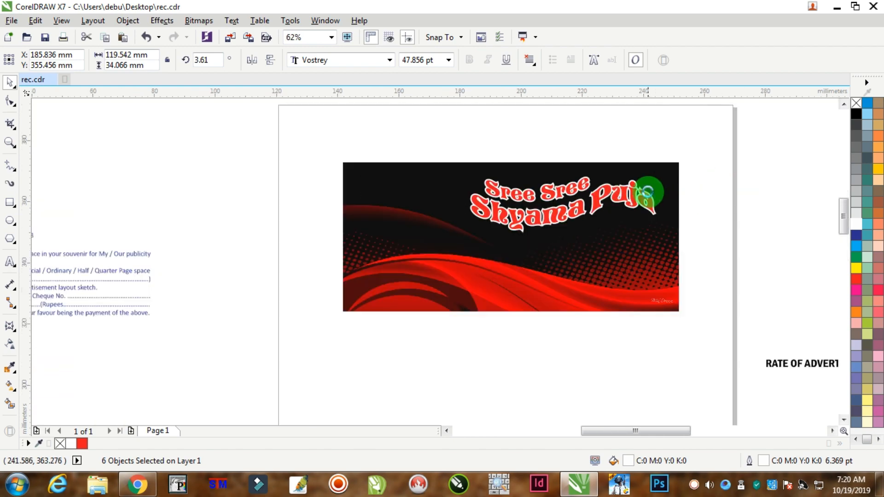
scroll(651, 192, up, 1)
drag(697, 125, 217, 292)
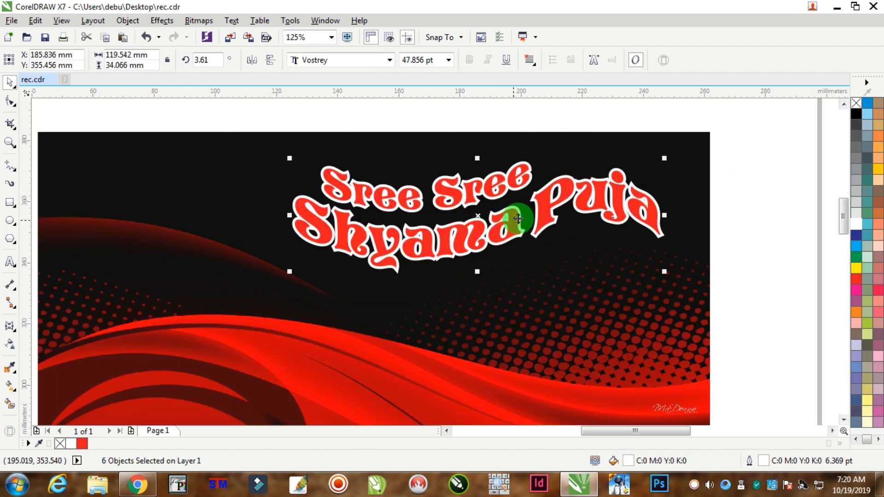
drag(545, 211, 541, 204)
click(732, 169)
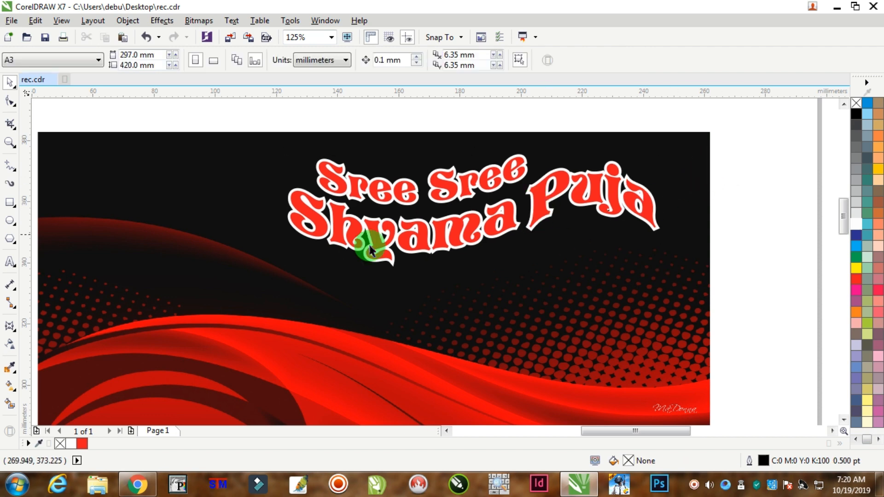
Add a "Regn. No." text line with the registration number below the title in 11 pt Arial.
click(6, 261)
click(516, 260)
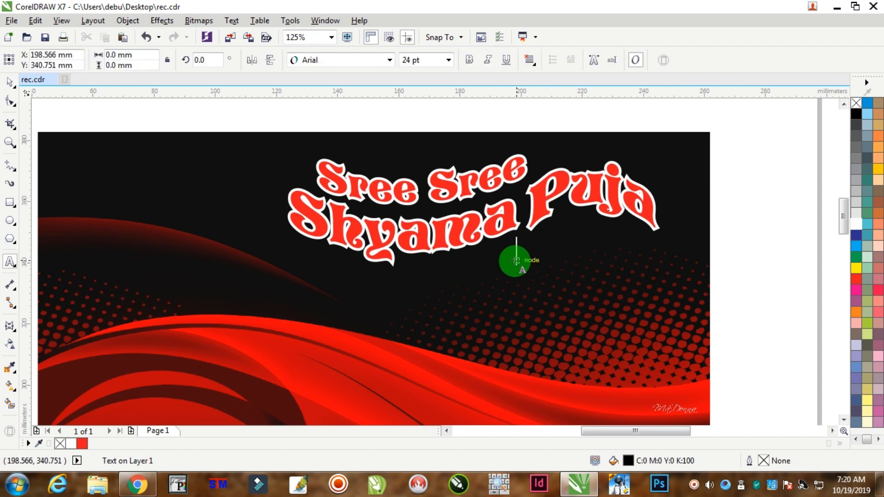
text(Regn. No)
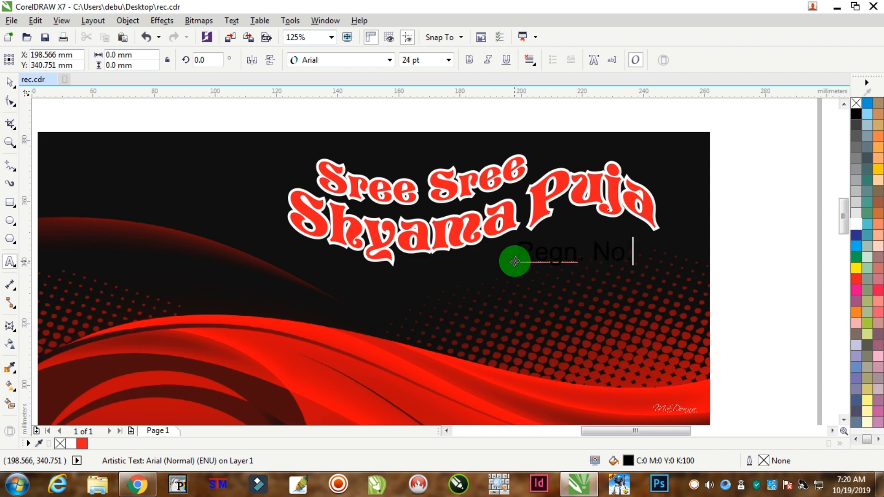
key(ctrl+a)
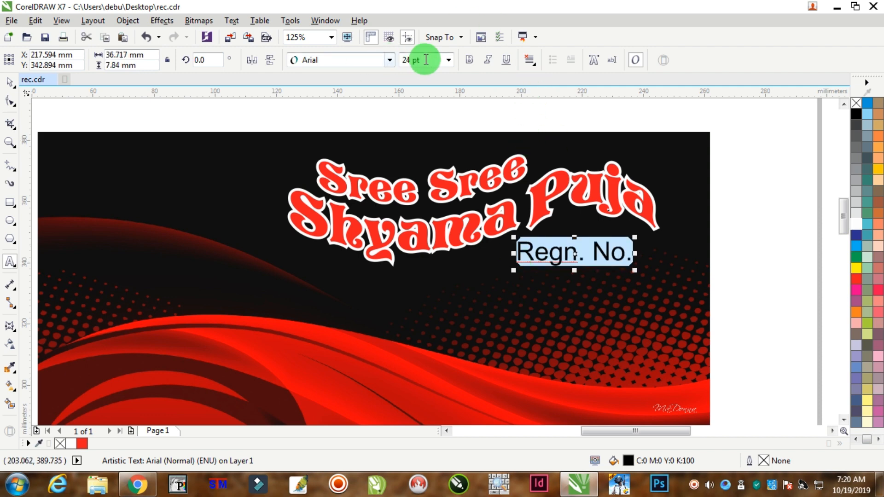
drag(425, 60, 100, 37)
text(11)
key(Return)
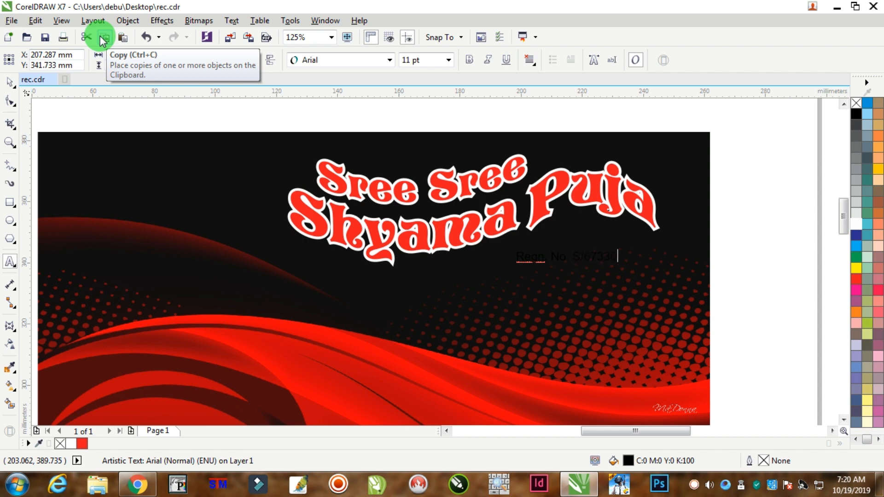
Make the registration number line bold and white, and set its size to 12 pt.
key(ctrl+a)
click(470, 60)
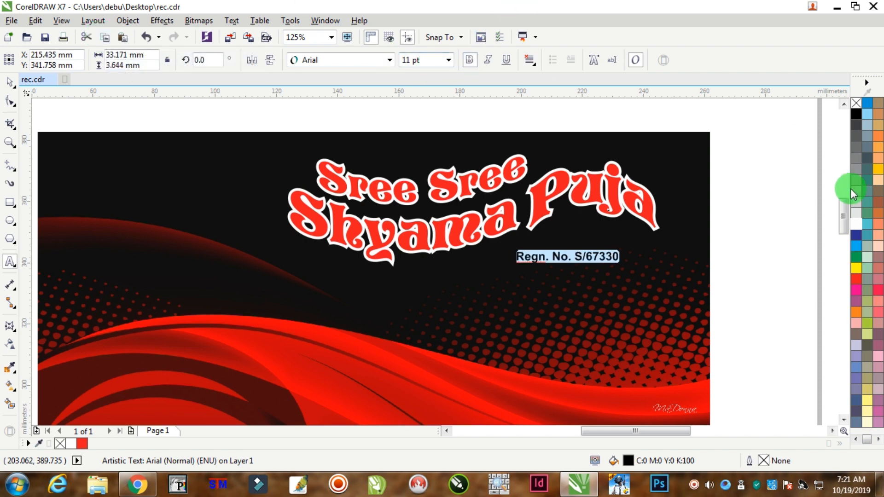
click(856, 222)
drag(432, 61, 239, 45)
text(12)
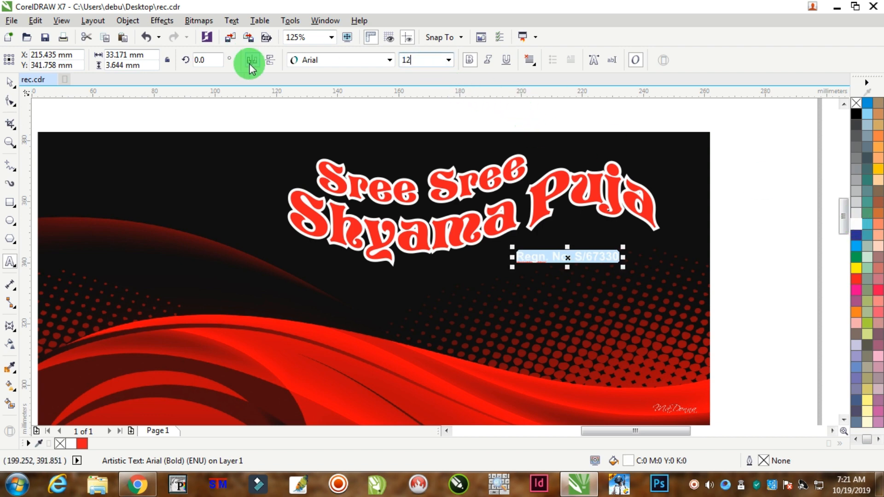
key(Return)
Place the registration line under "Puja" and change a copy of it below "Shyama" to read "Organised by :".
click(9, 82)
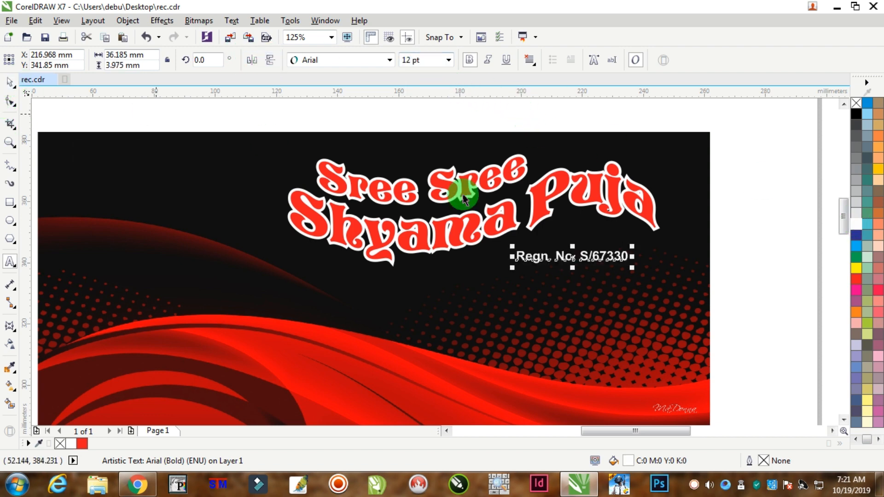
drag(561, 257, 458, 267)
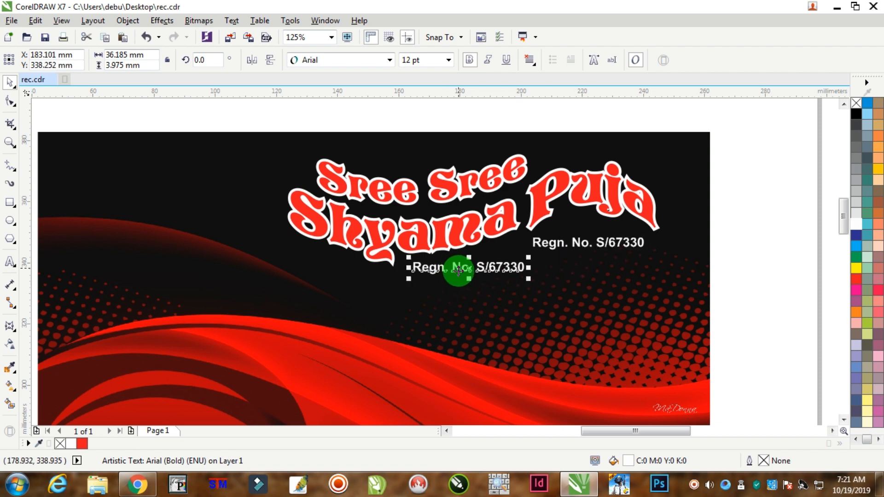
click(15, 258)
text(Organised by :)
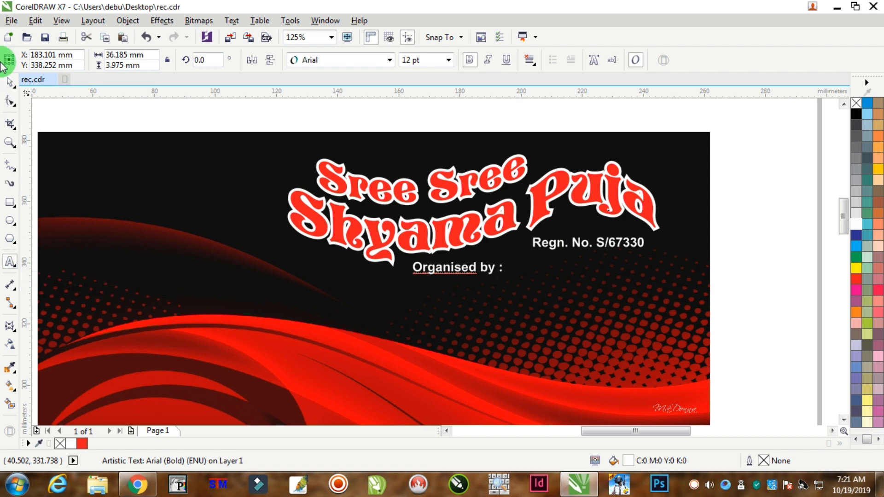
click(10, 83)
Set "Organised by :" in the Brush Script MT font and enlarge it to about 46 mm wide.
click(344, 59)
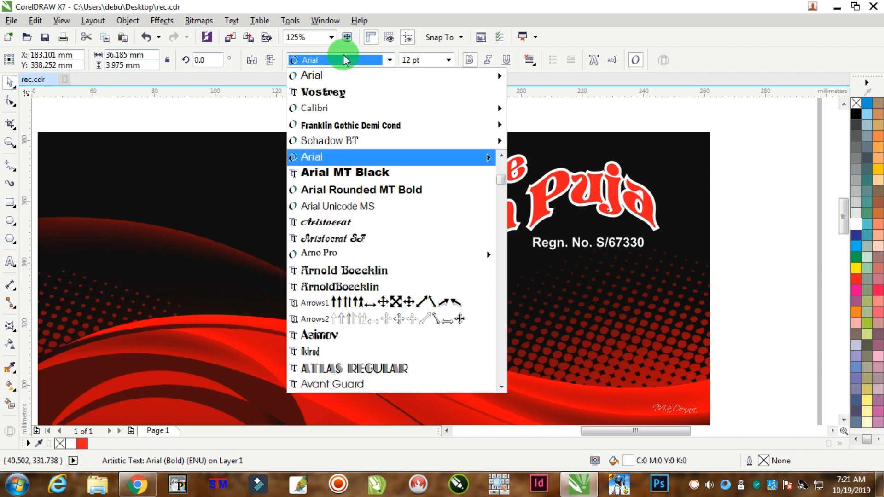
text(Brush Script MT)
key(Return)
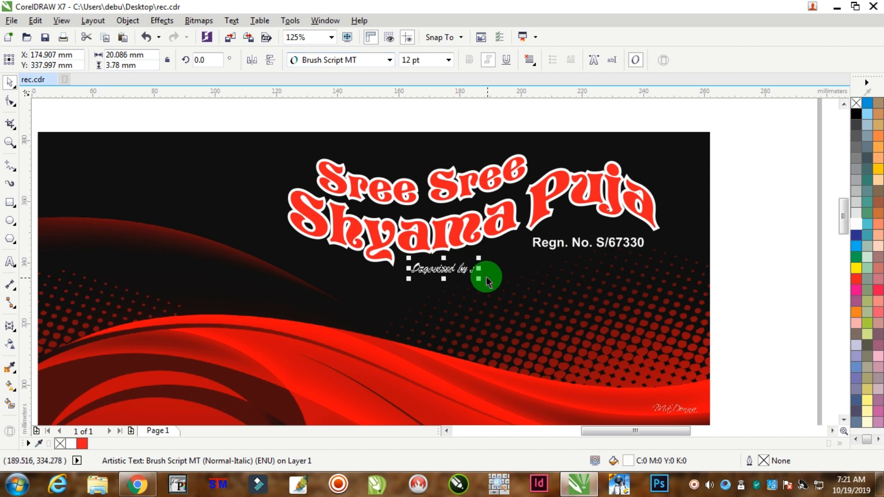
mouse_move(479, 268)
mouse_down()
mouse_move(532, 272)
mouse_move(551, 292)
mouse_move(511, 272)
mouse_up()
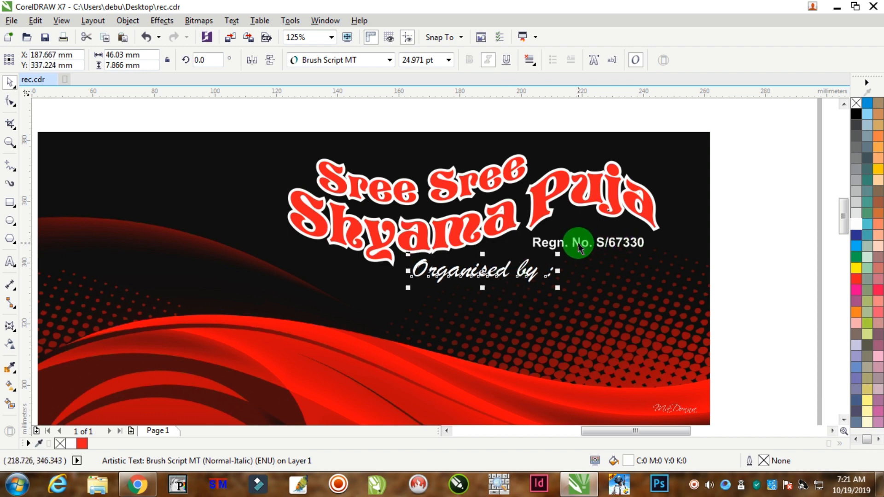
Duplicate the registration line below "Organised by :" and replace the copy's text with "Bonhooghly Kalyan Sangha".
drag(576, 247, 473, 309)
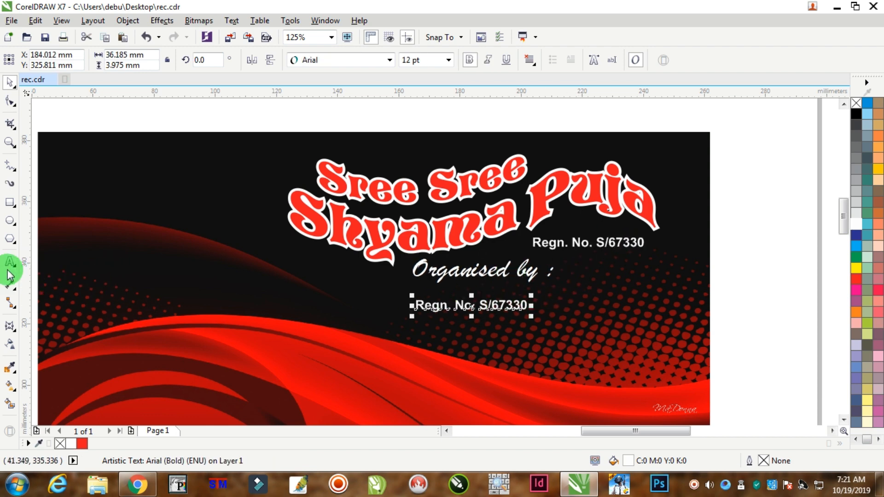
key(ctrl+a)
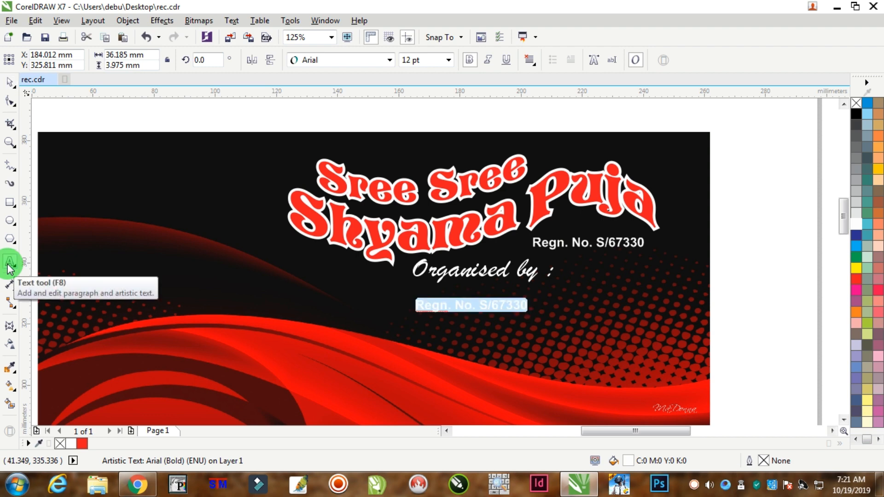
text(BO)
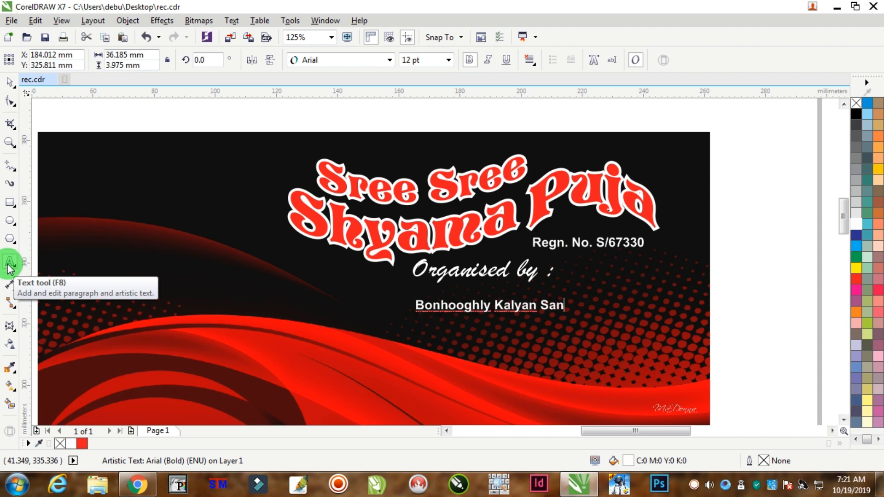
click(9, 82)
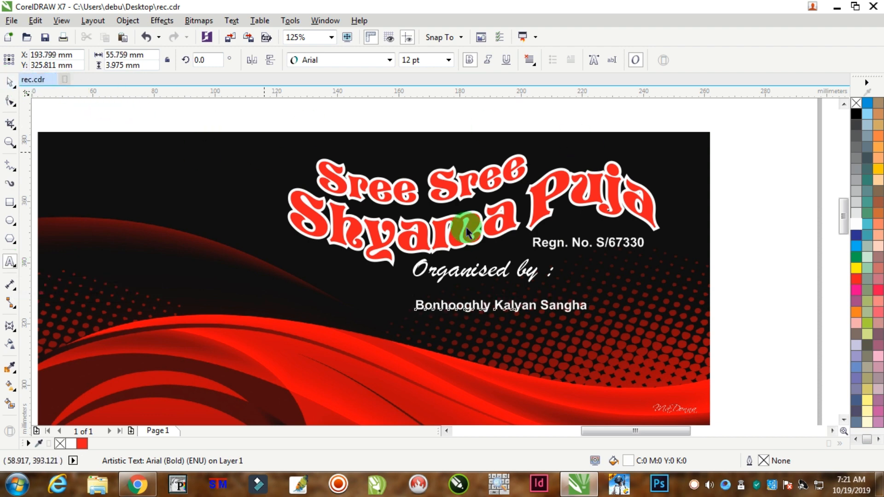
Enlarge "Bonhooghly Kalyan Sangha" to about 22 pt and format it in the Impact font with a yellow fill.
drag(592, 318, 661, 345)
click(325, 59)
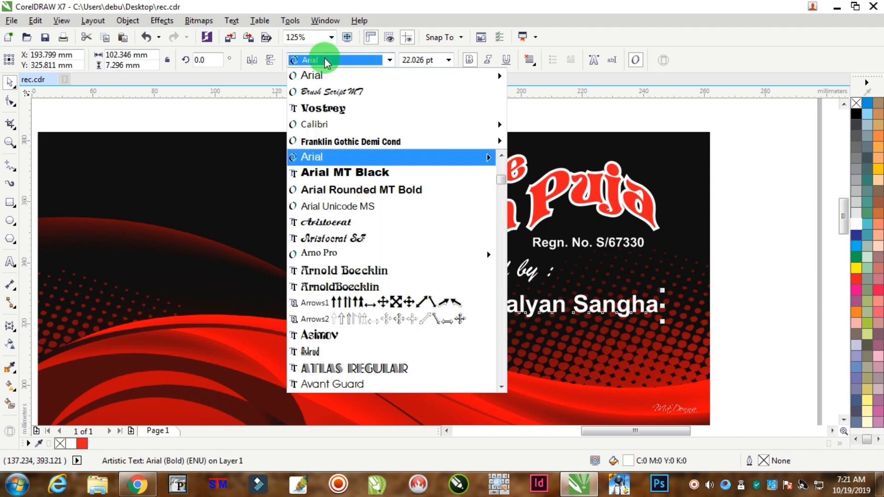
text(Impact)
key(Return)
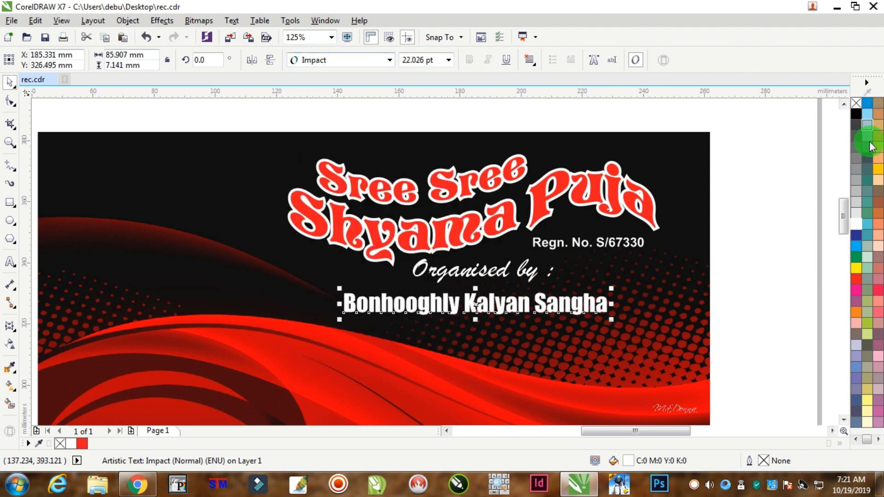
click(856, 267)
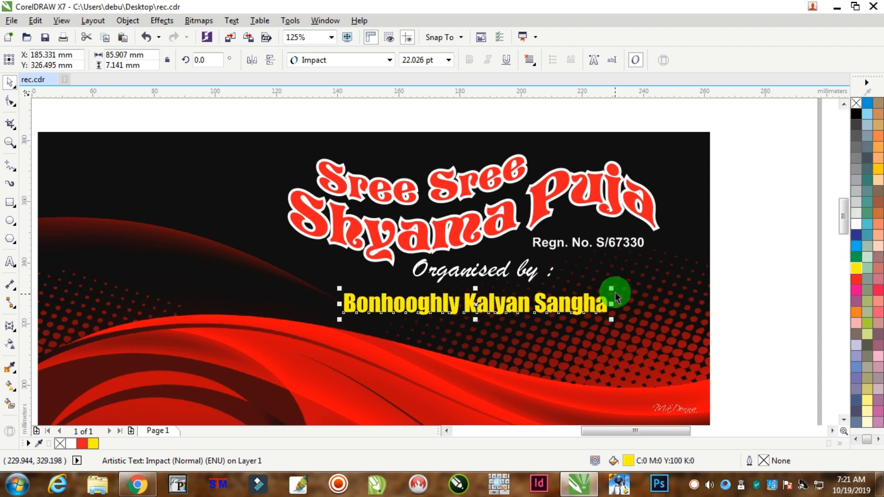
Set "Bonhooghly Kalyan Sangha" to 25 pt and stretch it horizontally from its centre to about 111 mm wide.
drag(611, 289, 677, 273)
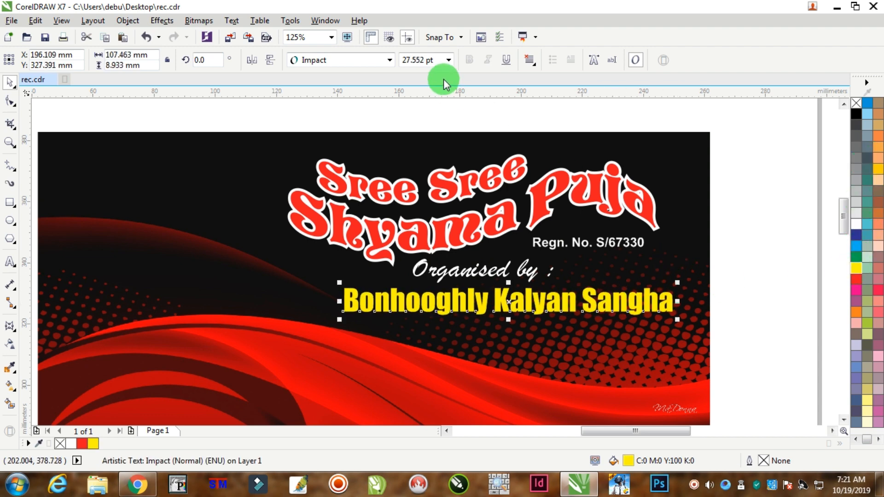
click(428, 60)
key(Return)
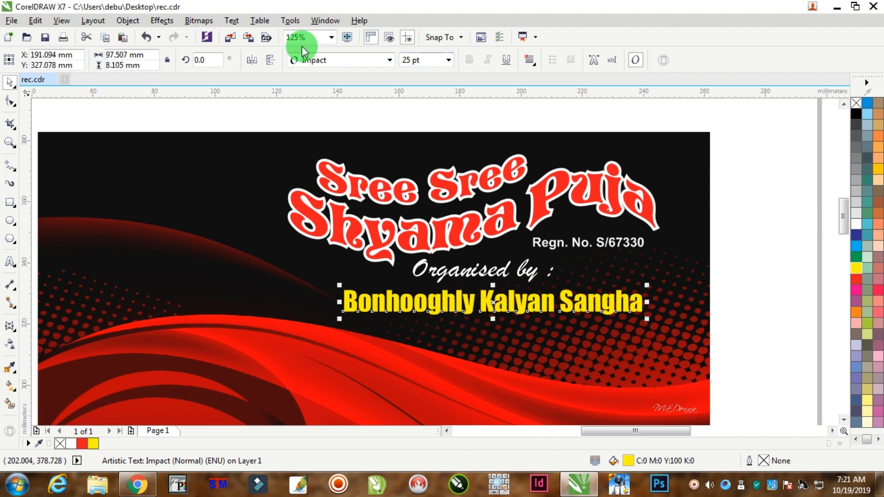
drag(650, 304, 670, 307)
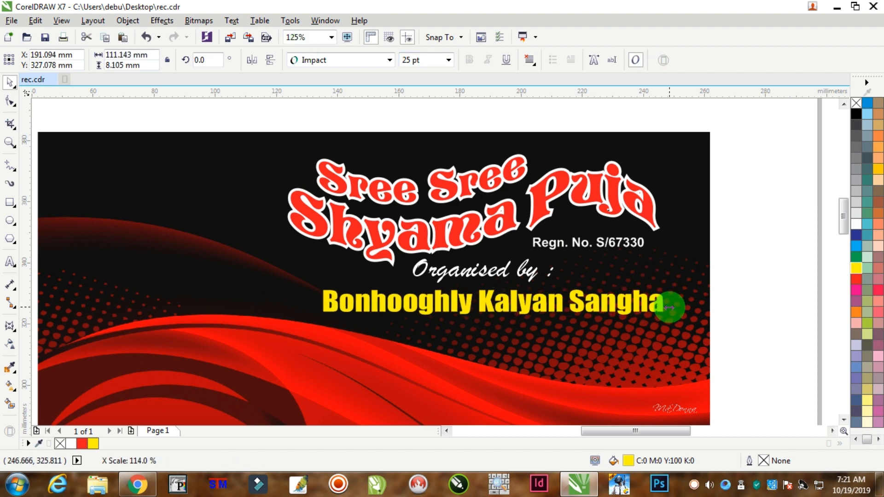
Move "Bonhooghly Kalyan Sangha" about 4 mm to the left beneath "Organised by :".
scroll(542, 292, up, 2)
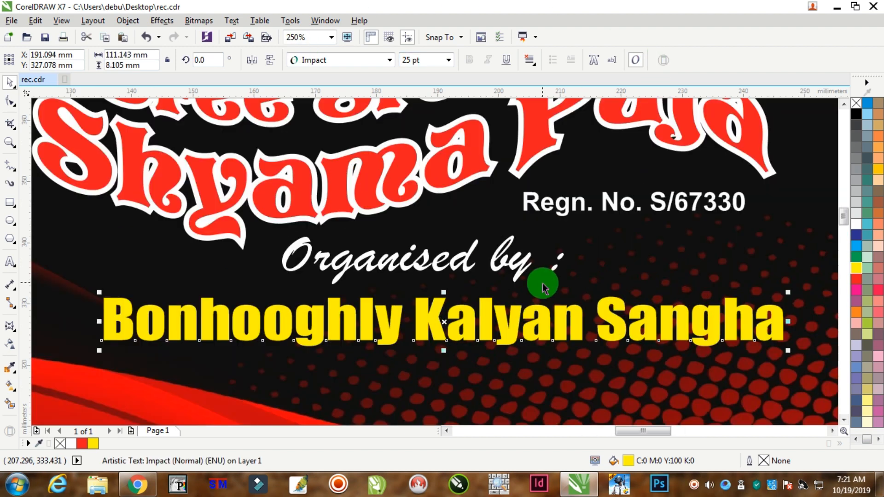
drag(570, 309, 554, 305)
scroll(553, 304, down, 3)
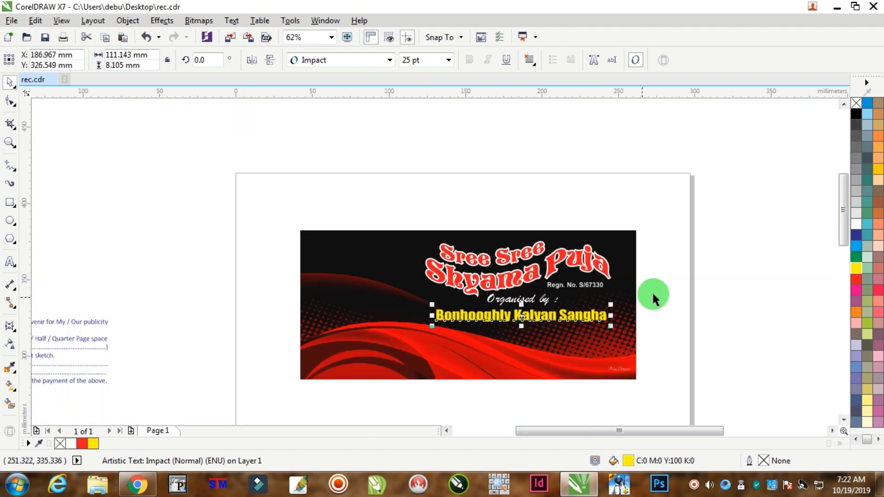
click(652, 291)
scroll(545, 284, up, 1)
drag(725, 305, 401, 367)
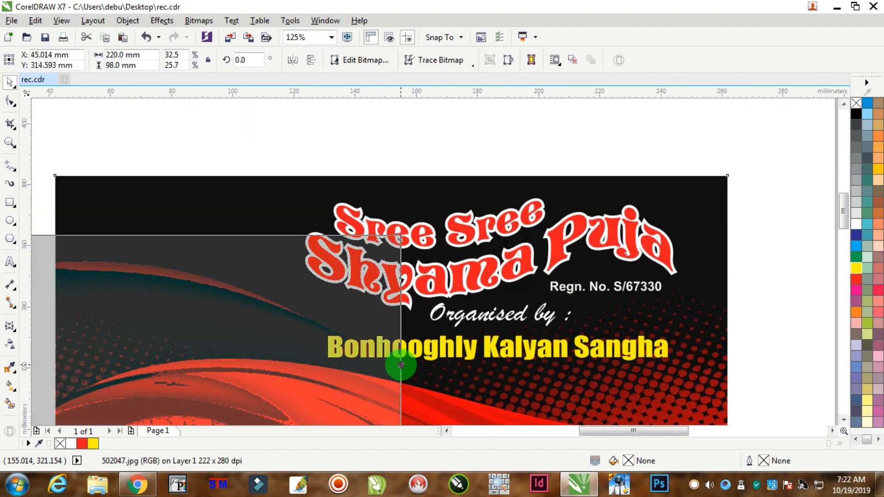
key(ctrl+z)
click(782, 302)
Nudge "Organised by :" and "Bonhooghly Kalyan Sangha" together about 4 mm to the right.
drag(761, 288, 286, 377)
key(Right)
key(Right)
key(Right)
key(Right)
key(Right)
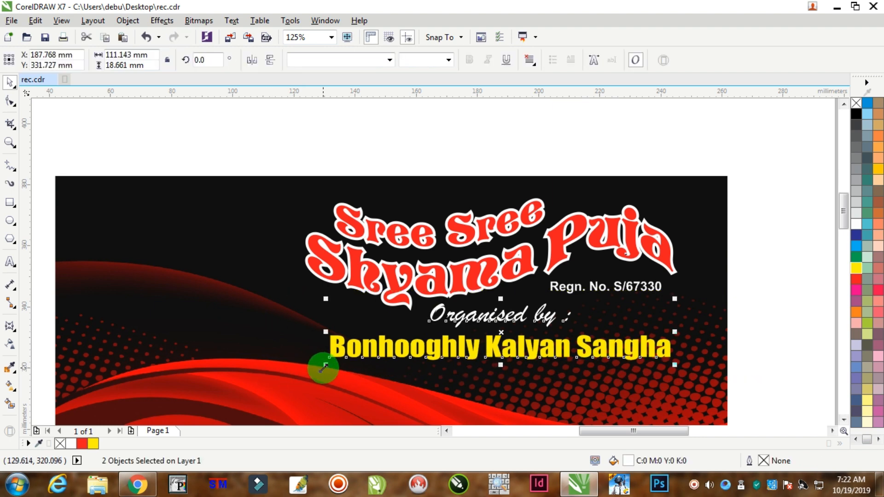
key(Right)
key(Right)
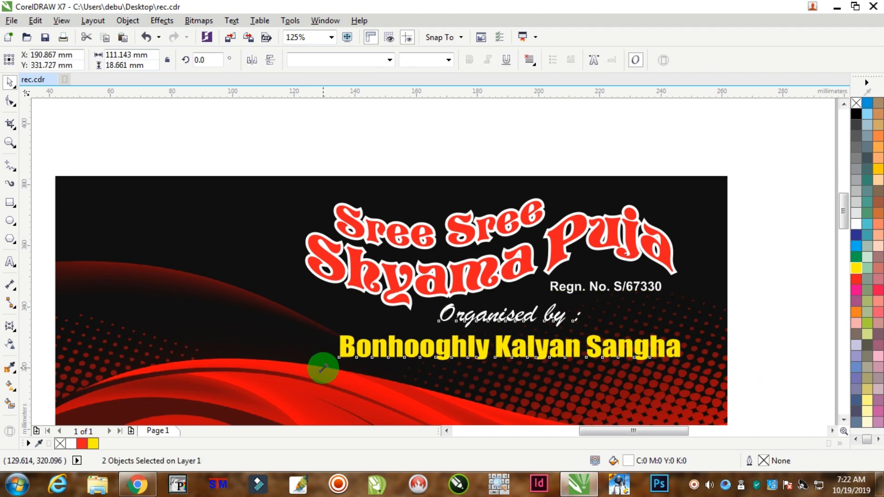
click(634, 164)
Add a 12 pt Arial text line with the organiser's postal address on the red wave near the banner's lower edge.
scroll(634, 166, down, 2)
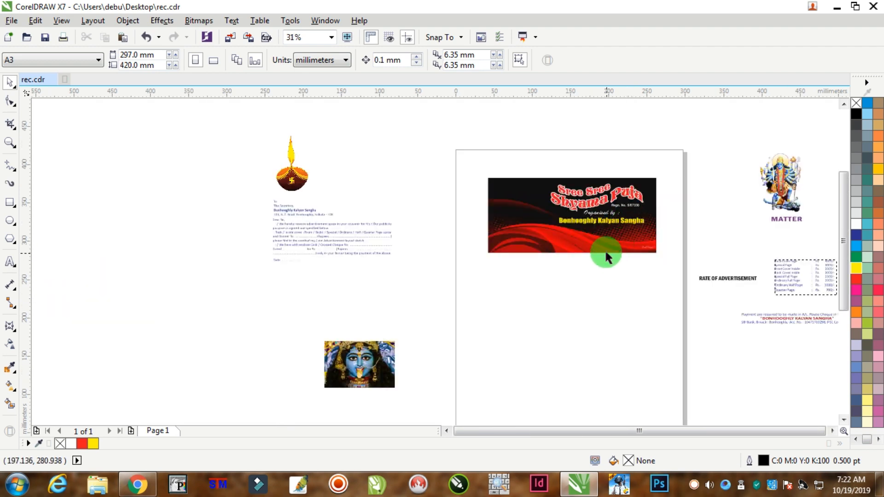
scroll(604, 249, up, 2)
scroll(623, 258, up, 1)
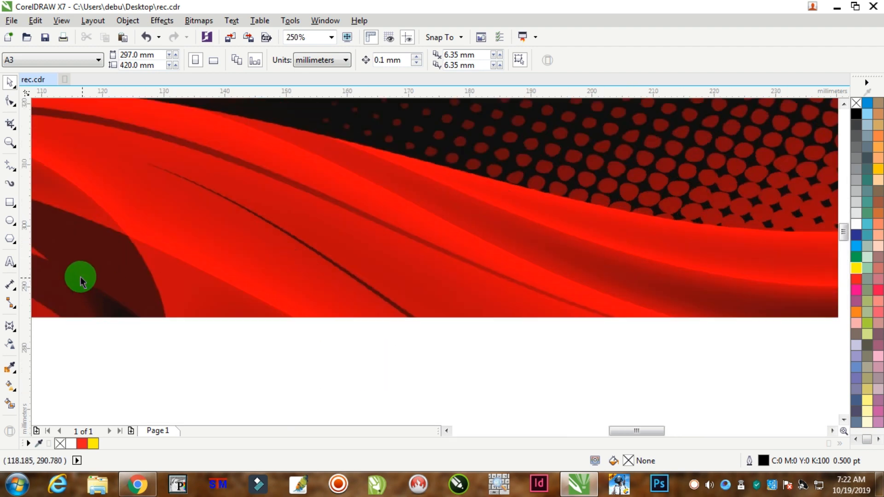
click(10, 260)
click(339, 279)
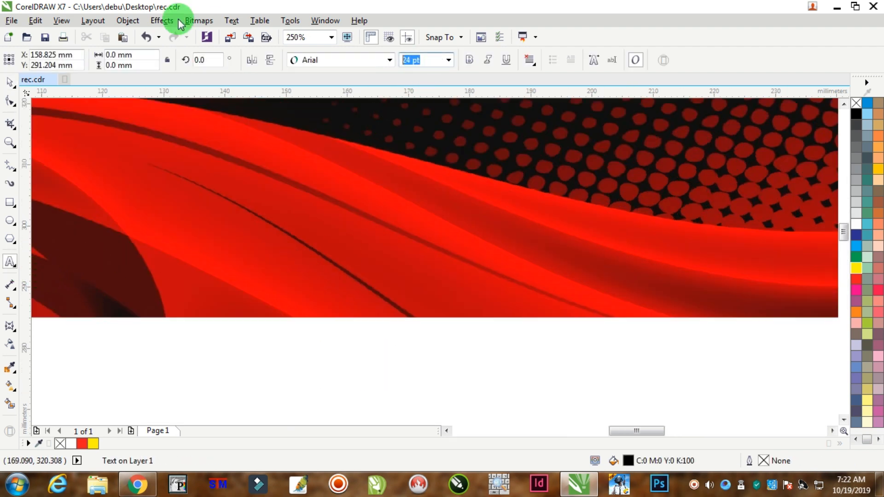
text(12)
key(Return)
text(10)
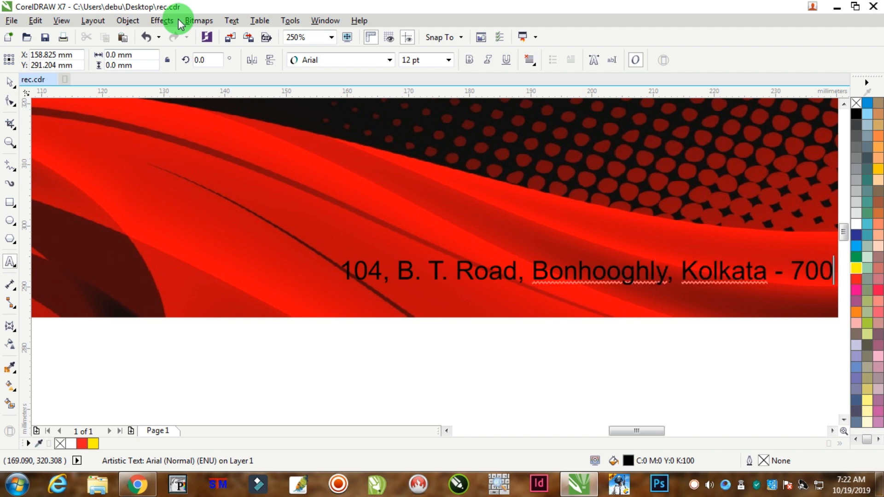
text(108)
click(537, 278)
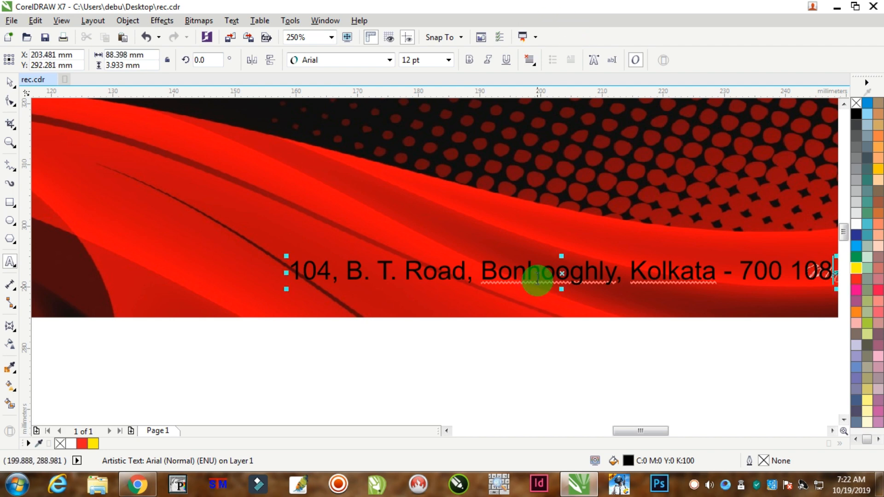
Make the address line bold with a yellow fill and move it about 6 mm to the right.
scroll(537, 279, down, 2)
scroll(677, 263, up, 2)
key(ctrl+a)
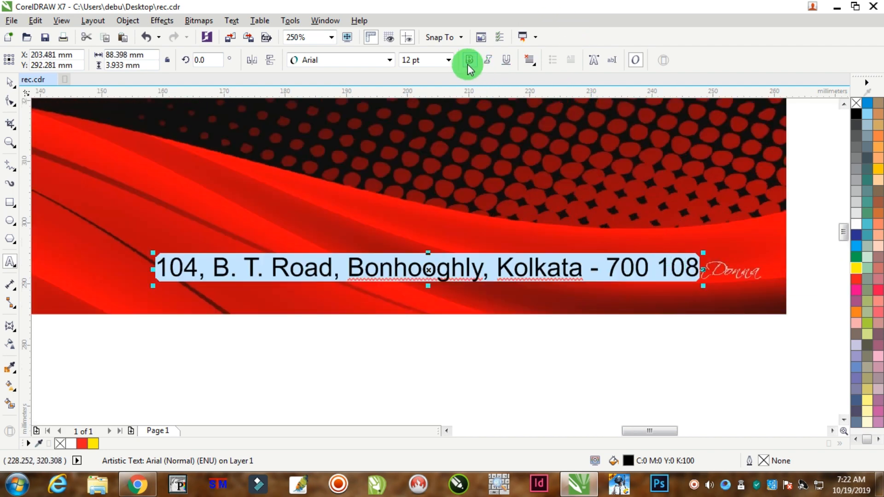
click(469, 60)
click(10, 82)
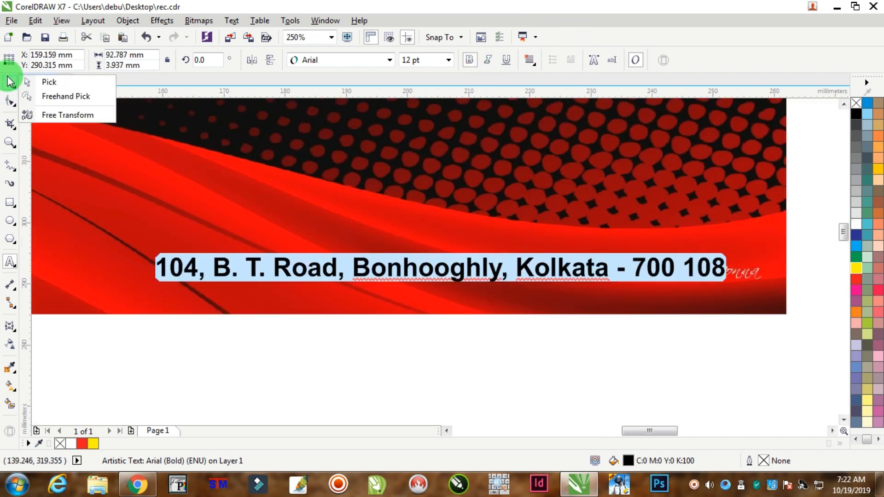
click(10, 84)
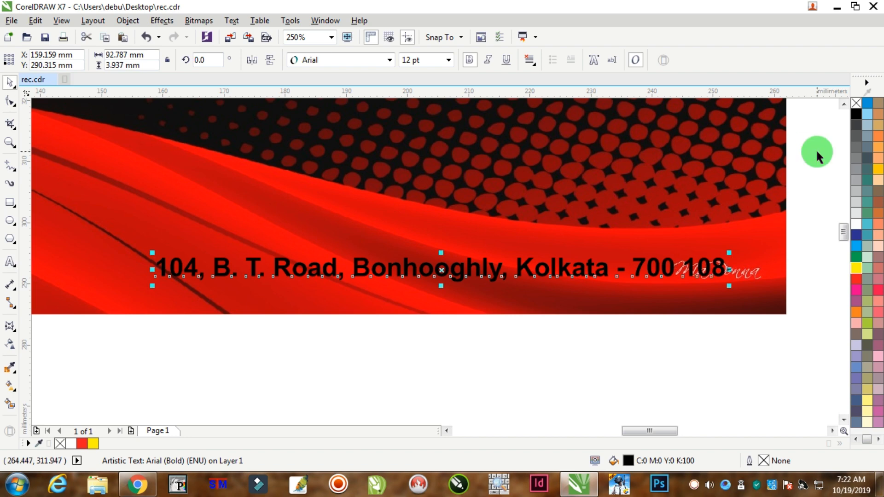
click(856, 269)
drag(660, 259, 695, 265)
Copy the yellow address line, then give the original a black fill and a black outline.
right_click(696, 266)
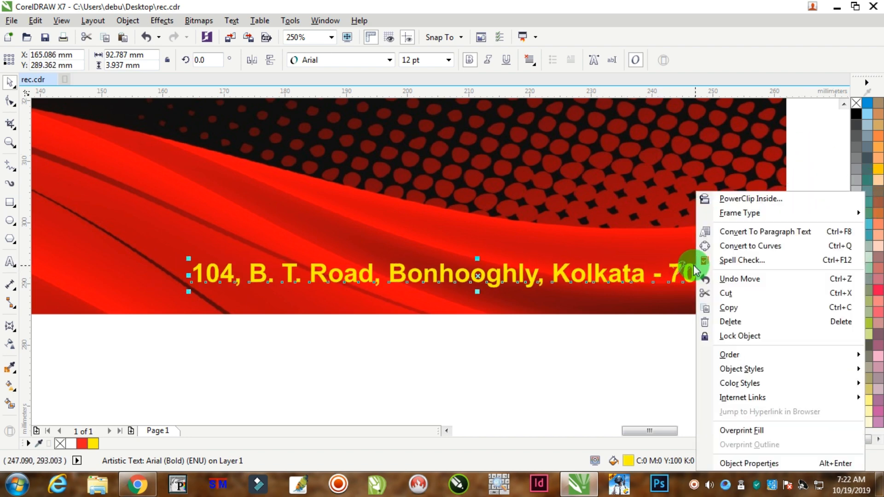
click(728, 309)
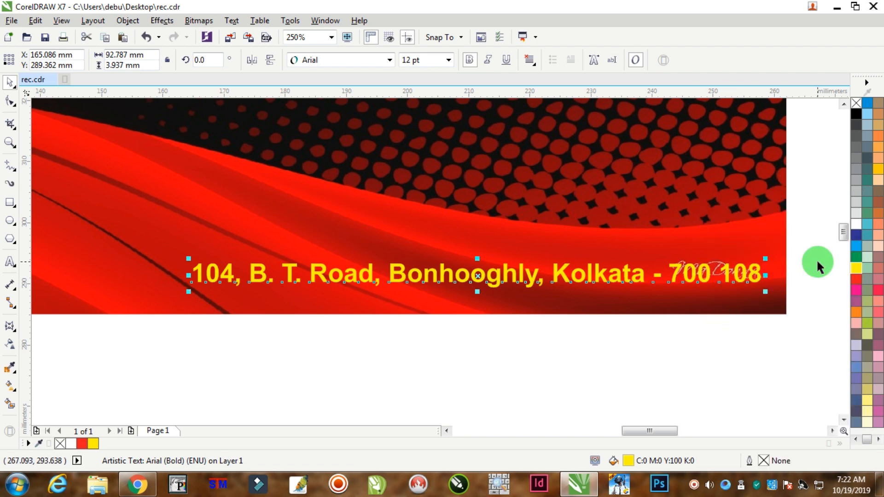
click(856, 115)
right_click(856, 115)
Set the black address line's outline to 3 pt, placed behind the fill and scaling with the object.
key(F12)
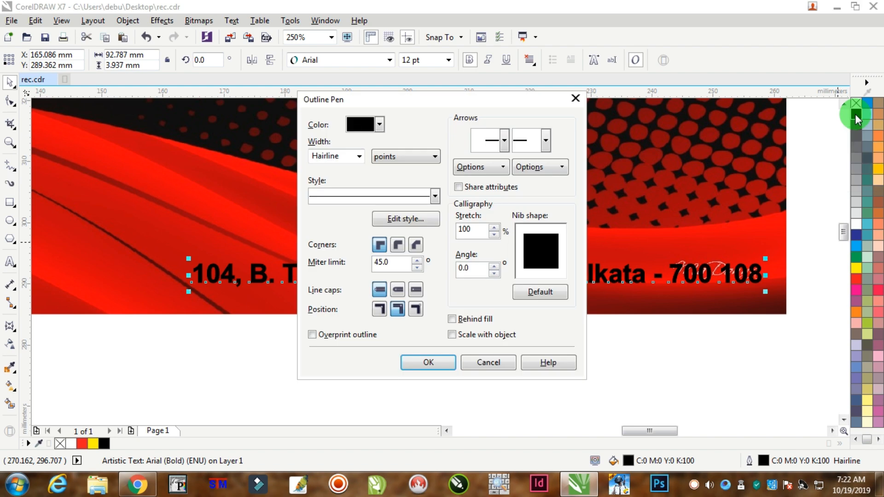
text(3)
key(Tab)
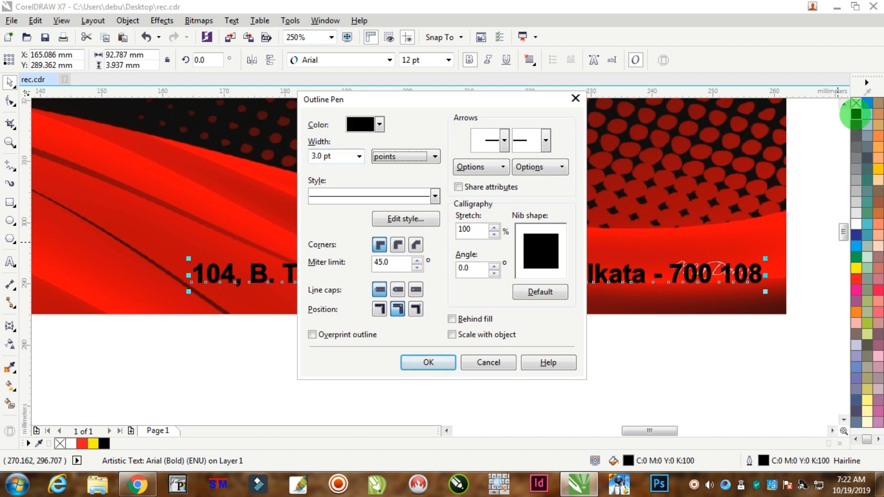
click(479, 335)
click(479, 319)
click(431, 362)
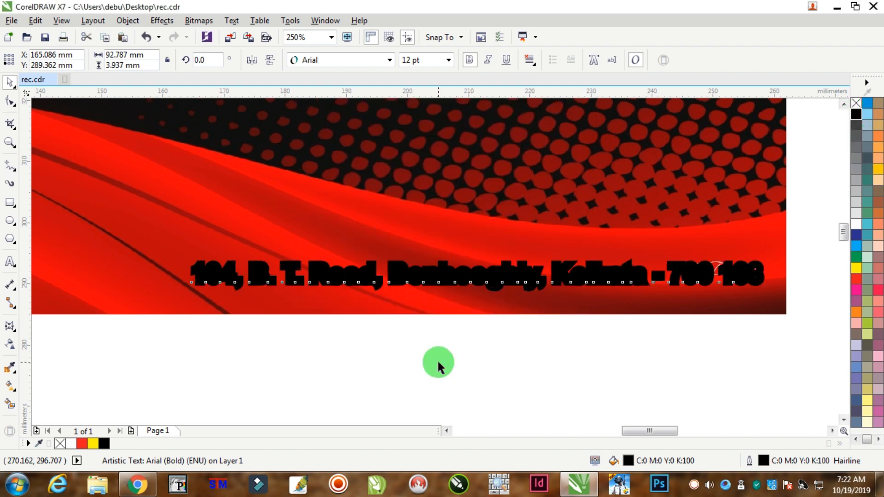
Paste the copied yellow address line over the black outlined one.
click(714, 286)
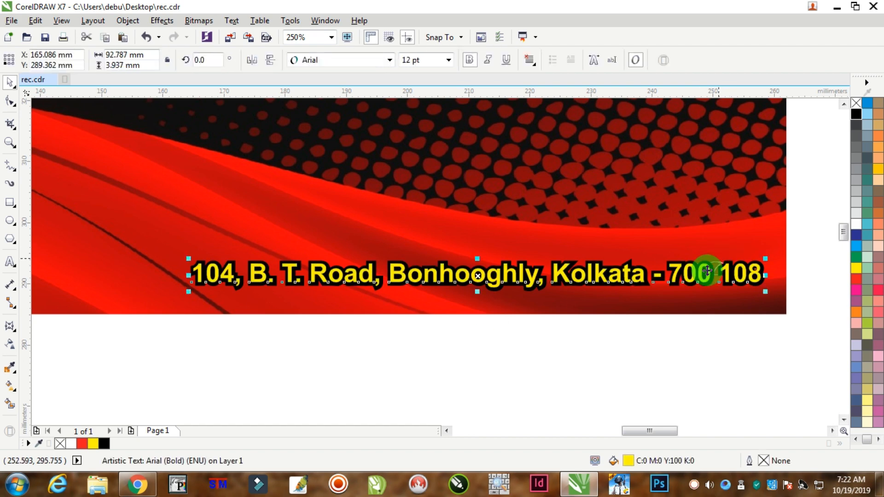
drag(807, 226, 143, 353)
click(689, 381)
Reduce the outline width of the black address line behind the yellow text to 1.5 pt.
scroll(758, 279, up, 3)
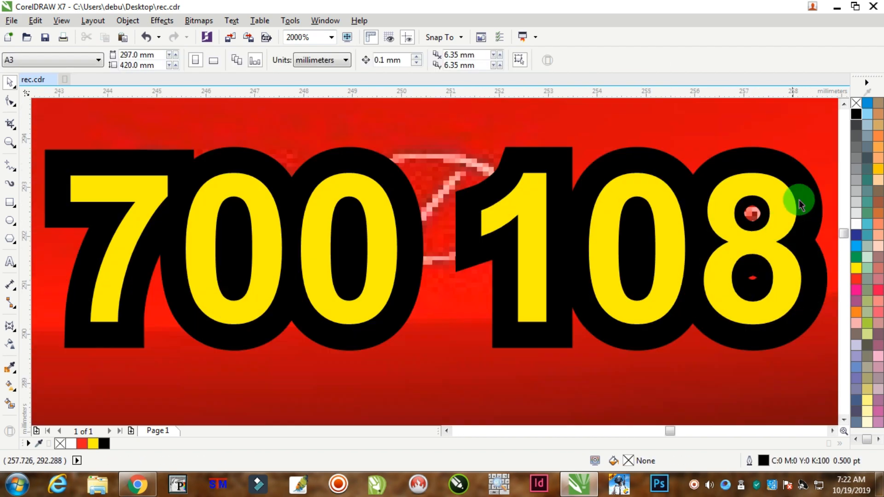
click(797, 165)
key(F12)
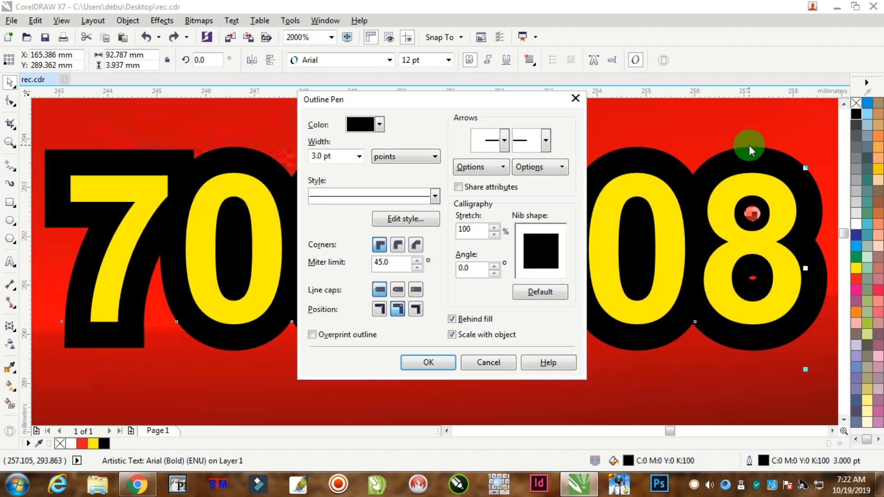
text(2)
key(Return)
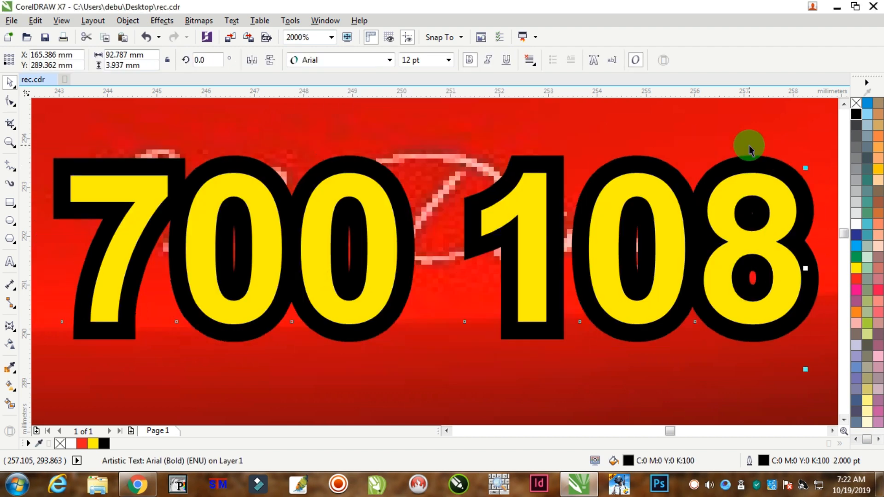
key(F12)
text(1.5)
key(Return)
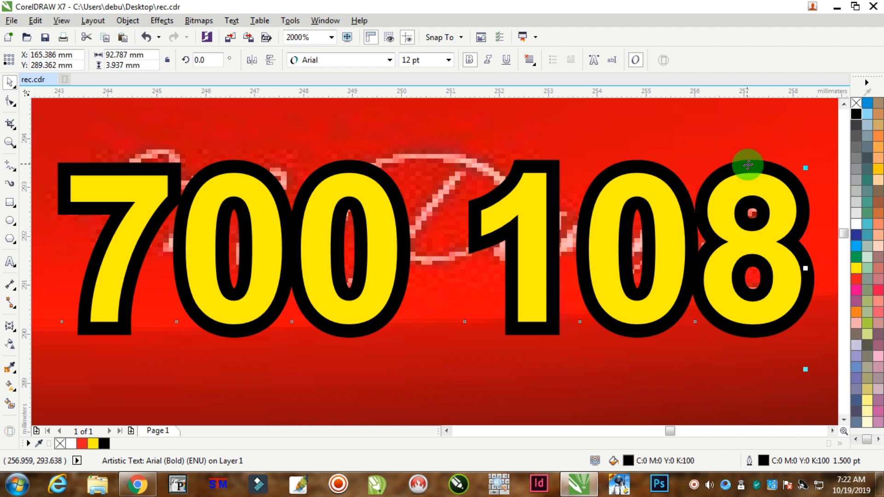
scroll(701, 205, down, 4)
click(681, 306)
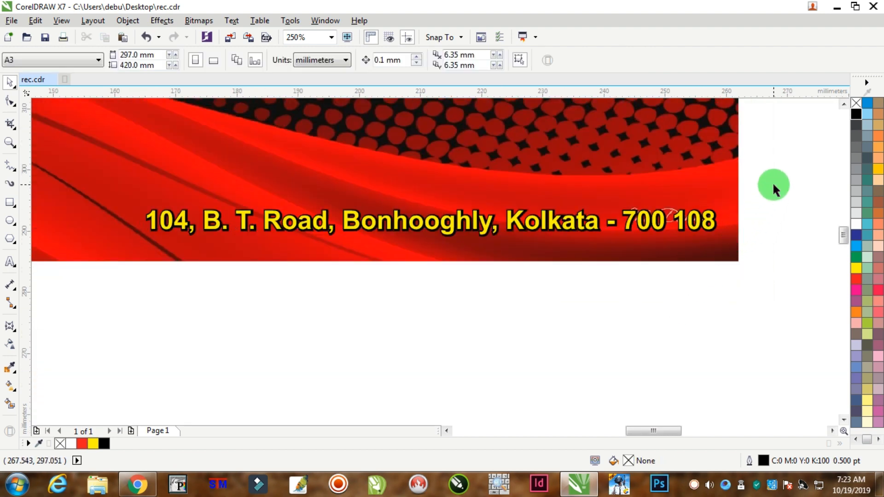
Enlarge both stacked address lines to 13 pt and move them about 10 mm left, back inside the banner.
drag(772, 185, 124, 264)
click(431, 65)
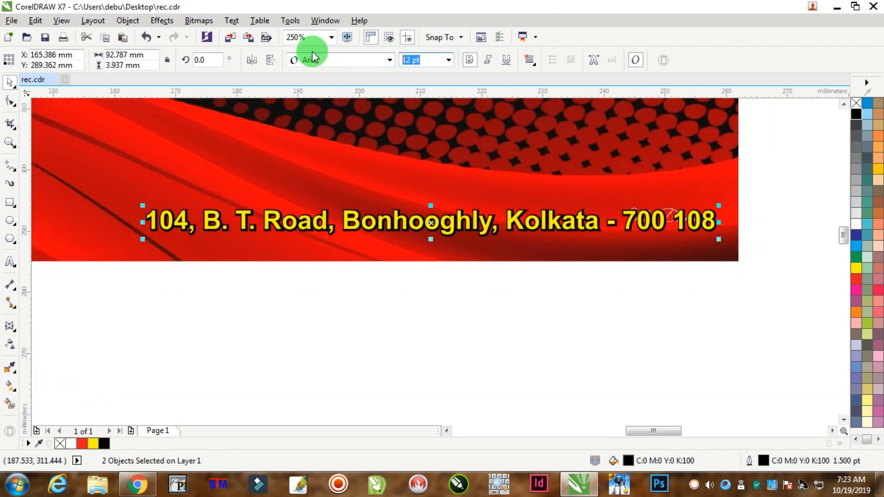
text(13)
key(Return)
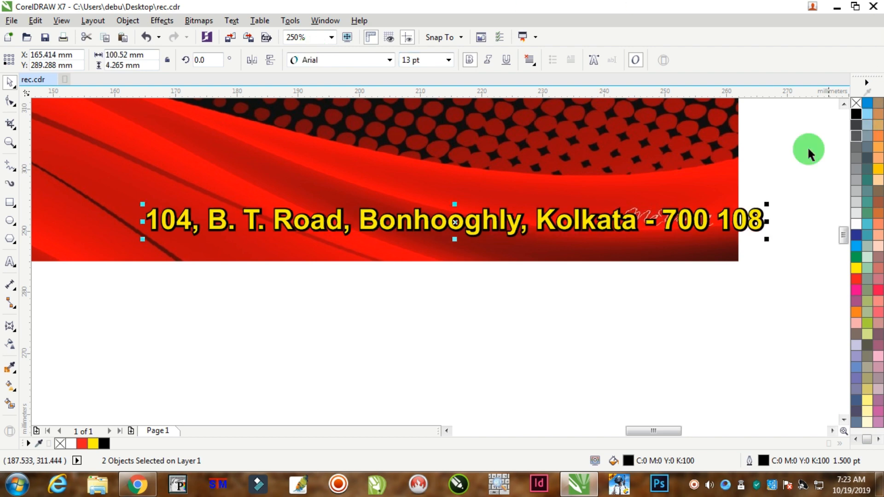
drag(677, 217, 618, 213)
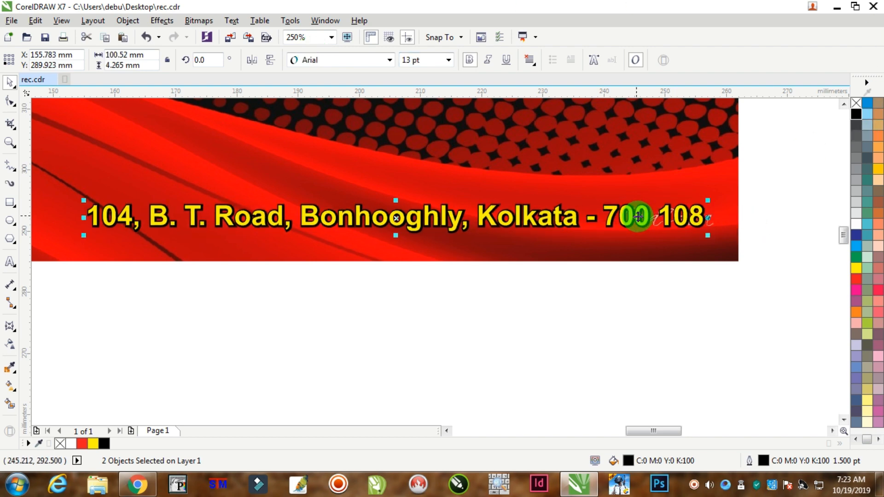
scroll(622, 215, down, 2)
click(591, 286)
Nudge "Organised by :" and "Bonhooghly Kalyan Sangha" together down by about 2 mm.
scroll(681, 226, down, 4)
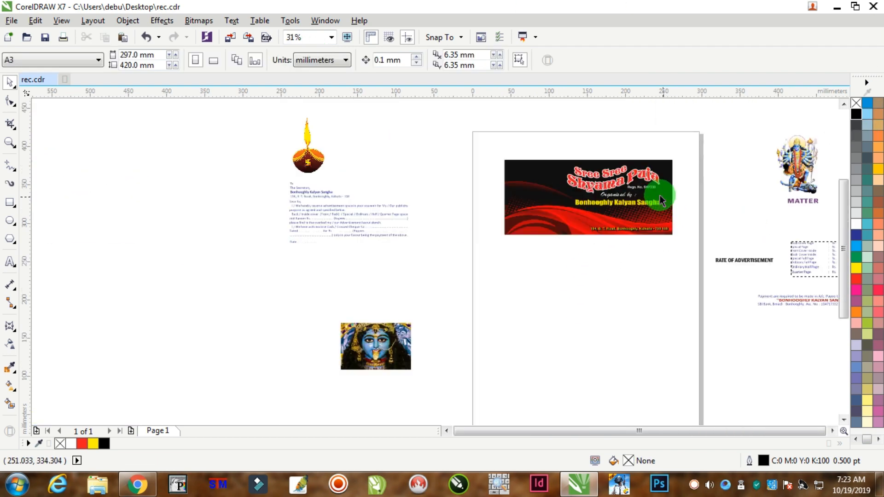
scroll(653, 192, up, 2)
scroll(640, 212, up, 2)
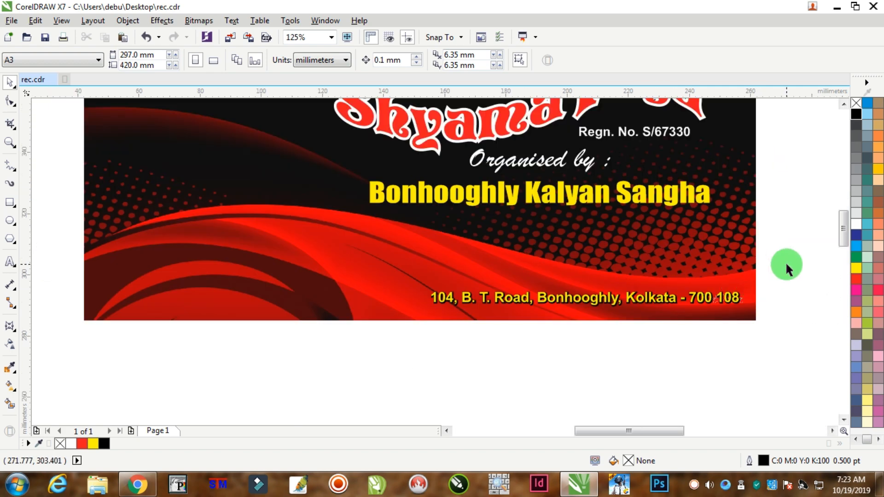
scroll(612, 213, down, 2)
scroll(673, 229, up, 2)
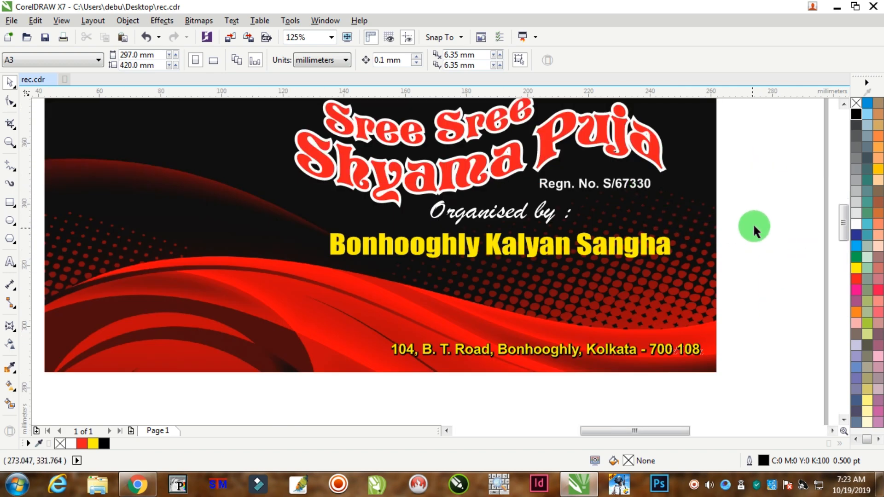
drag(264, 292, 266, 292)
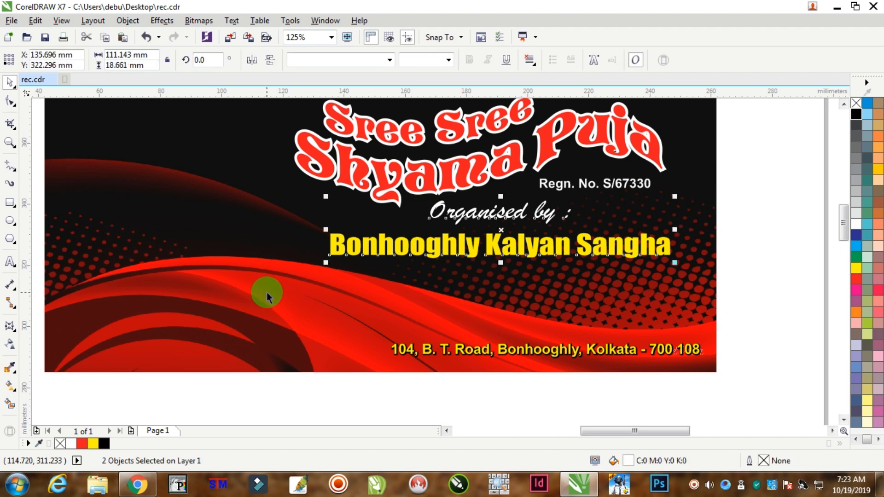
key(Down)
key(Down)
key(Down)
key(Down)
key(Down)
key(Down)
key(Down)
key(Down)
key(Down)
key(Down)
key(Down)
key(Down)
key(Down)
key(Down)
key(Down)
key(Down)
key(Down)
key(Down)
key(Down)
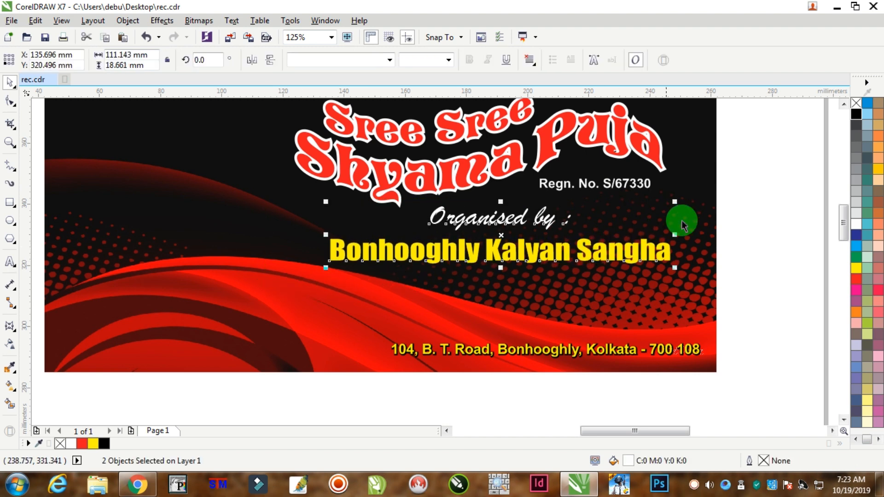
click(739, 194)
scroll(731, 226, down, 2)
scroll(680, 220, up, 2)
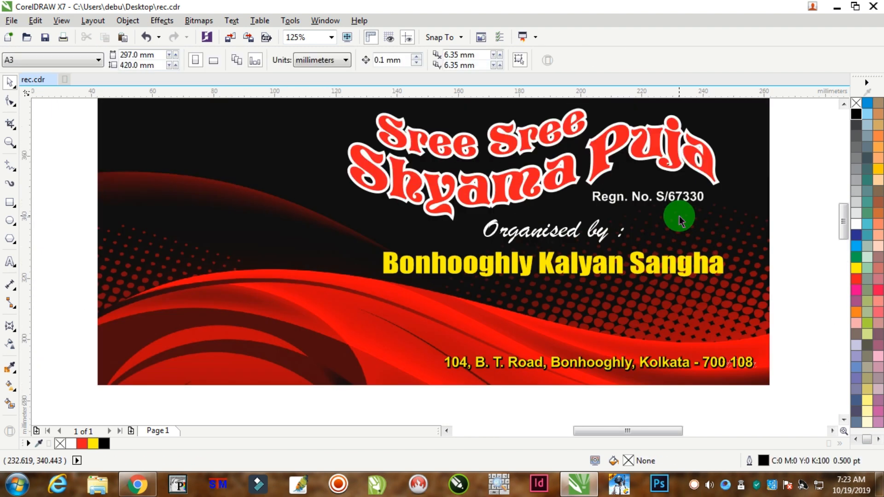
scroll(654, 212, down, 2)
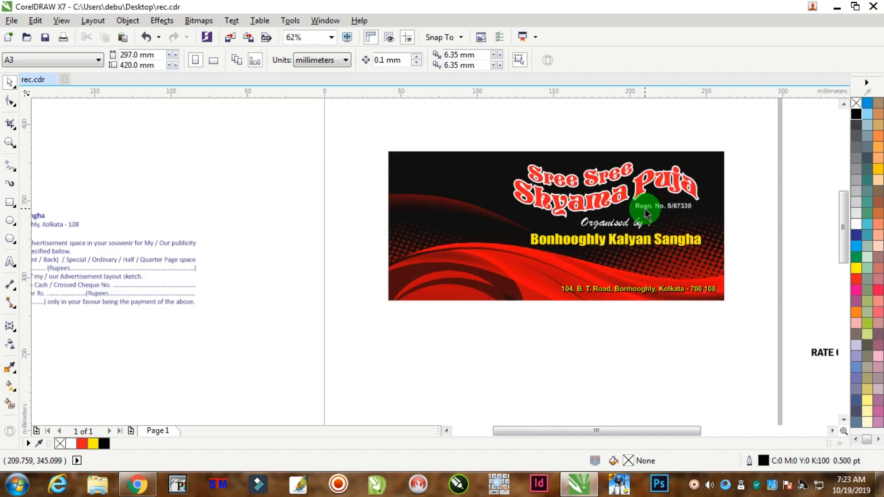
scroll(654, 283, down, 4)
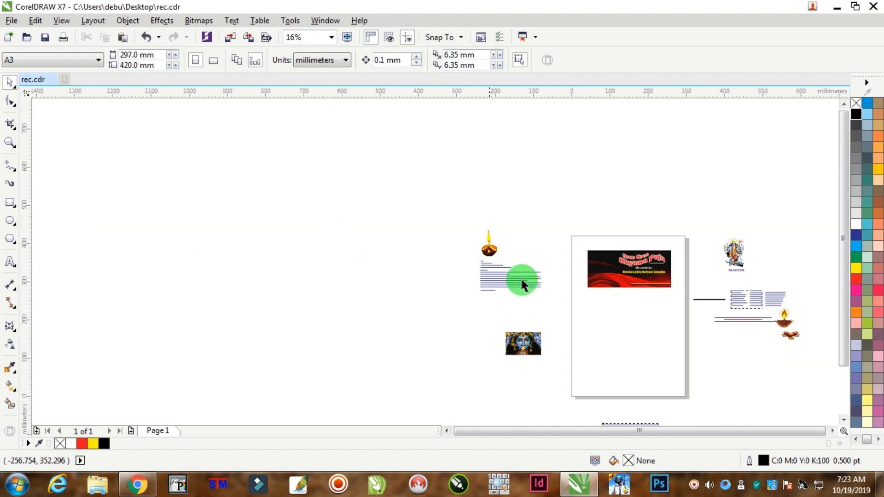
Bring the goddess photo next to the banner and enlarge it proportionally to about 104 × 69 mm.
click(523, 340)
drag(523, 339, 568, 253)
scroll(621, 259, up, 4)
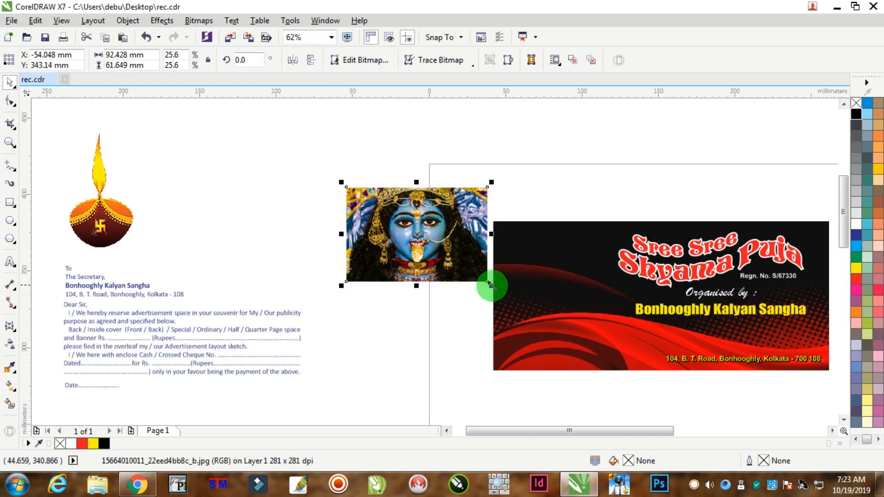
drag(488, 281, 505, 295)
drag(446, 231, 448, 285)
Align the goddess photo with the banner background's top and left edges.
shift+click(558, 235)
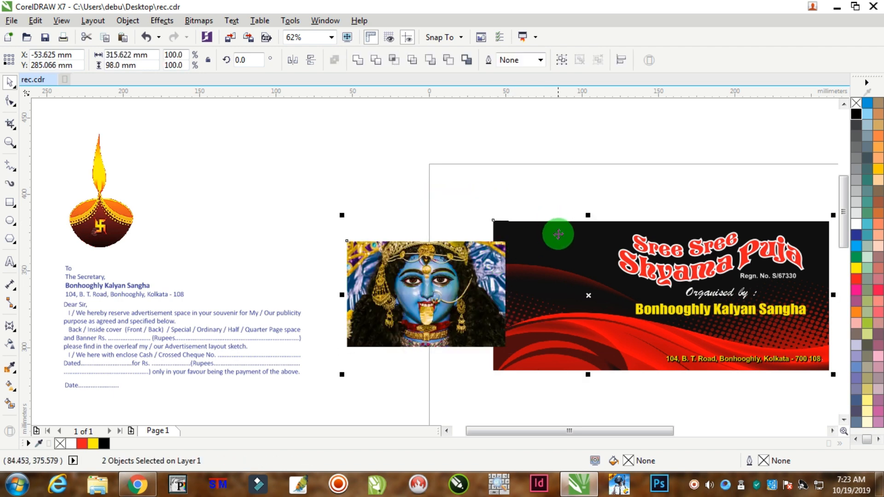
key(t)
key(l)
click(540, 152)
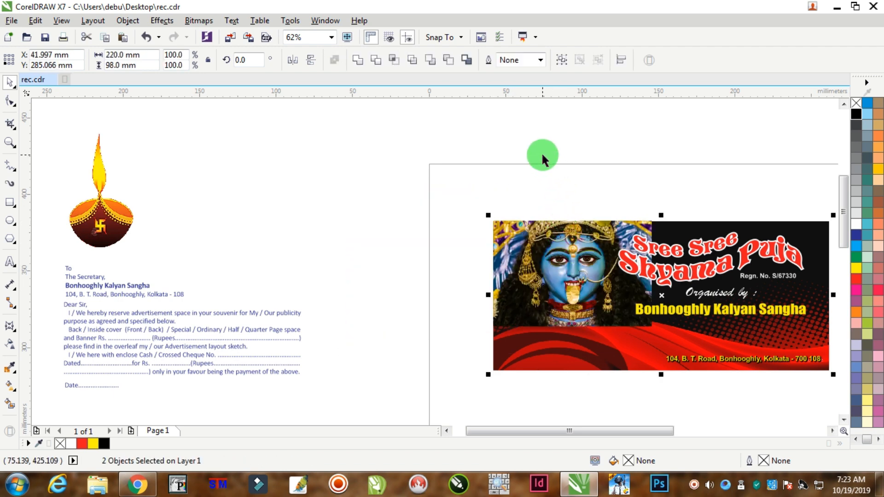
Stretch the goddess photo downward to a height of about 73 mm, keeping its width.
scroll(541, 270, up, 2)
click(541, 271)
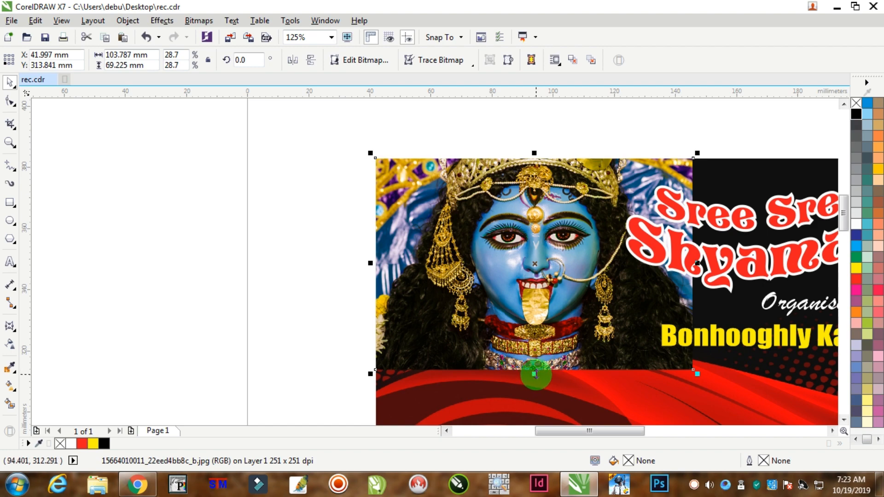
drag(535, 374, 534, 386)
scroll(561, 361, down, 2)
scroll(644, 385, up, 2)
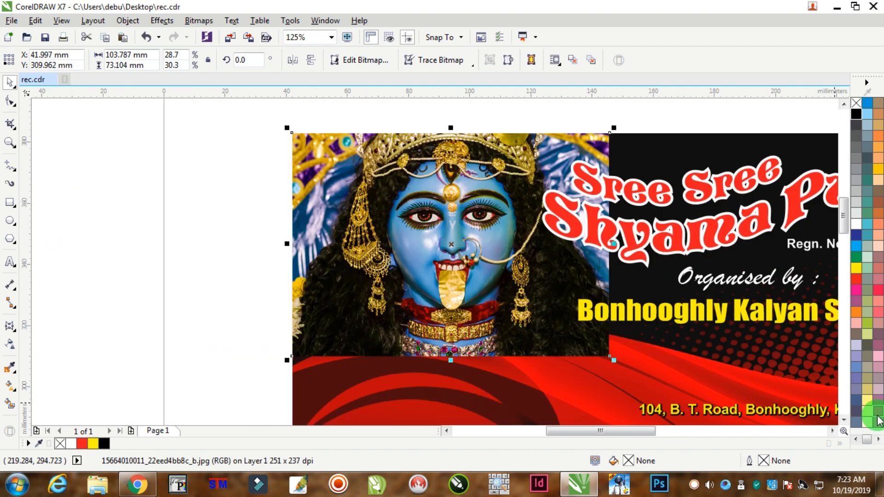
Apply a linear transparency to the goddess photo, fading it downward from the tongue to just above its lower edge.
scroll(844, 419, down, 3)
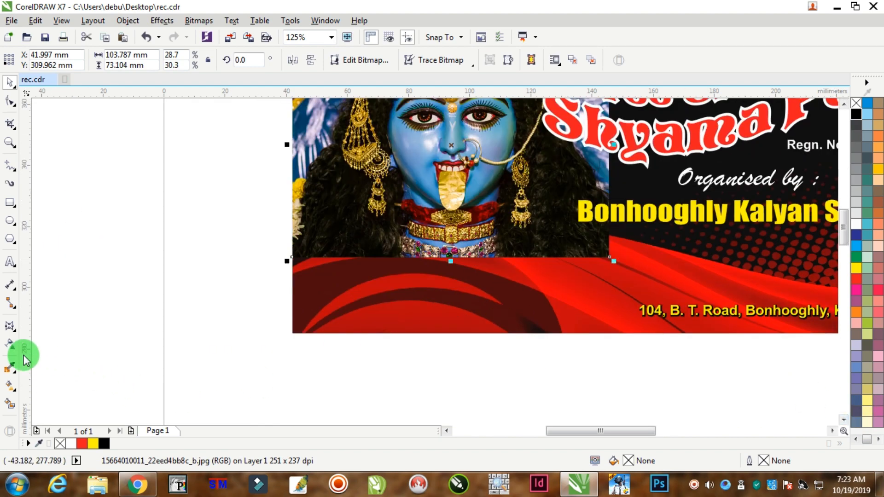
click(11, 344)
drag(452, 192, 449, 242)
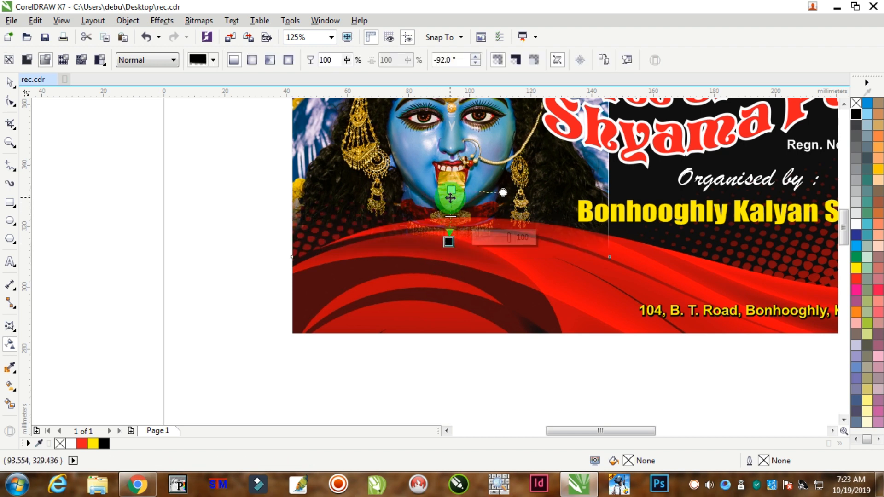
drag(452, 190, 452, 197)
Convert the faded goddess photo to a 300 dpi CMYK bitmap with anti-aliasing and a transparent background.
click(232, 20)
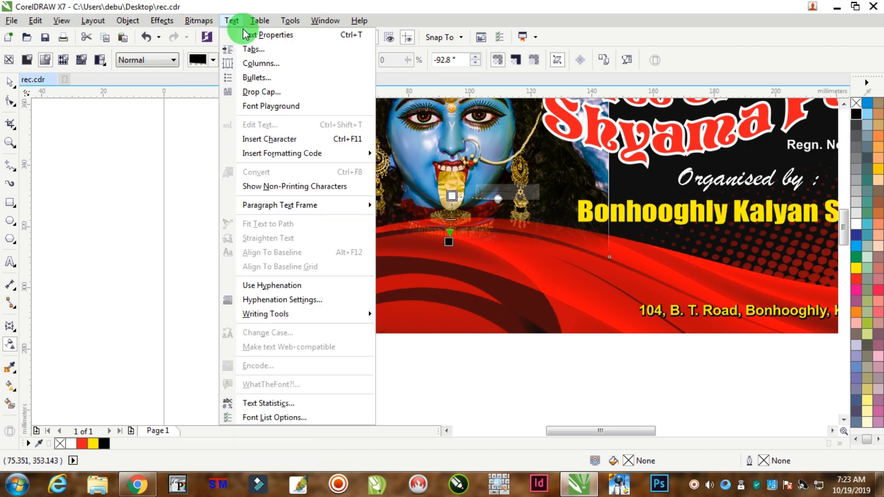
mouse_move(199, 20)
click(227, 35)
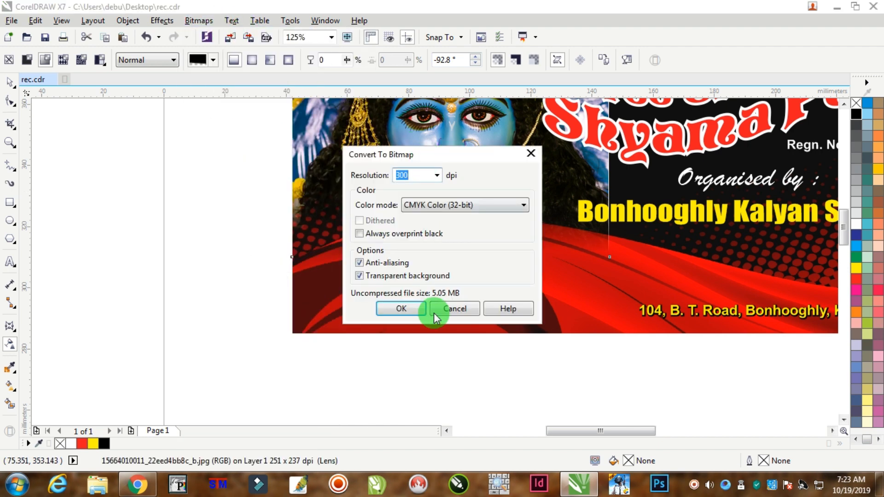
click(401, 308)
Fade the goddess photo's right side into the black background with a horizontal linear transparency.
scroll(501, 234, down, 1)
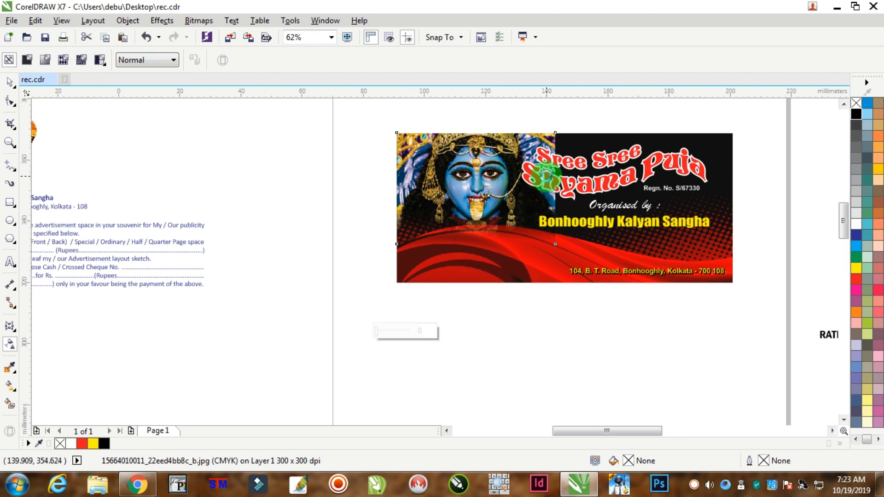
scroll(546, 179, up, 1)
drag(506, 212, 558, 216)
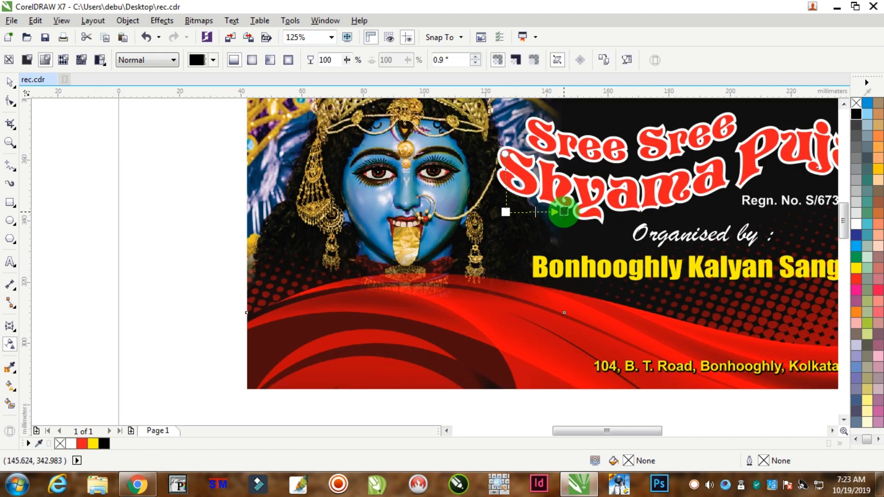
scroll(529, 209, down, 1)
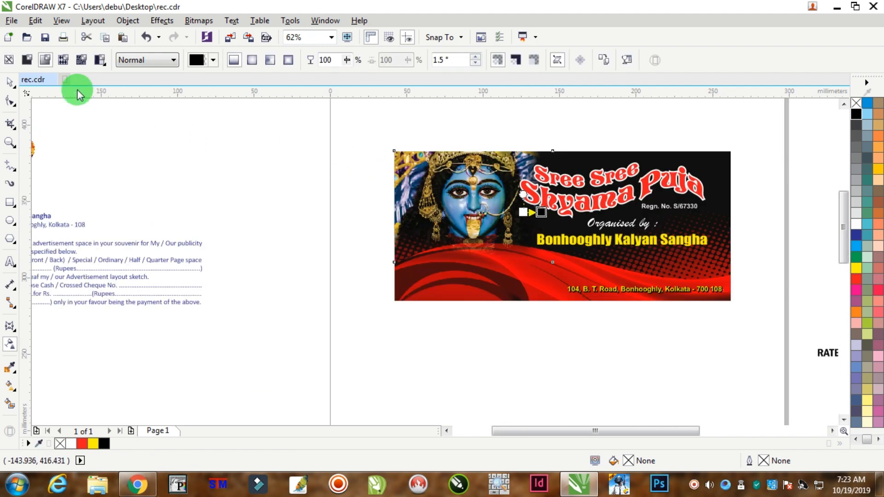
Enlarge the faded goddess photo proportionally to about 121 × 85 mm, keeping its upper-left corner in place.
click(10, 82)
drag(560, 273, 588, 292)
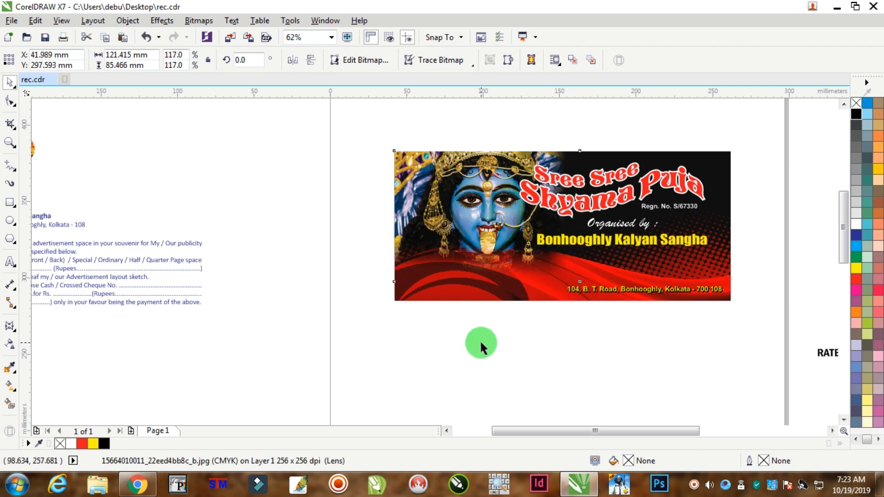
click(480, 340)
Stretch the goddess photo's lower edge slightly further down over the red waves.
scroll(592, 291, down, 1)
scroll(645, 267, up, 1)
click(456, 300)
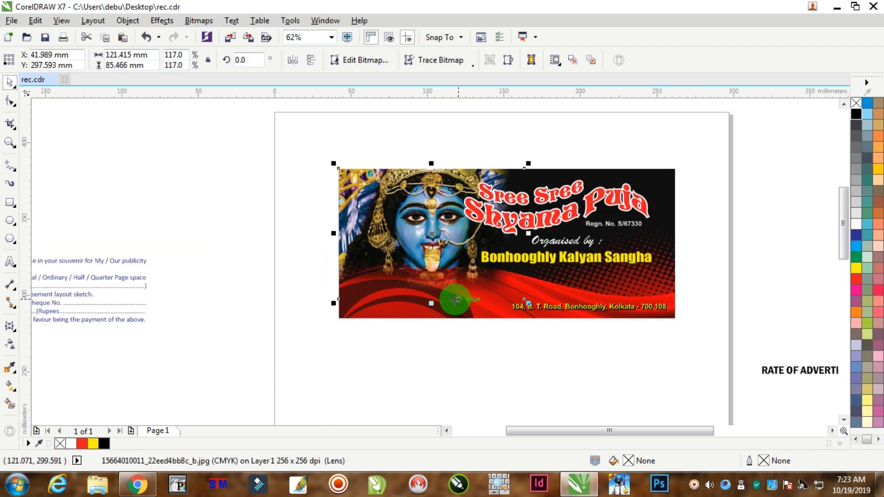
drag(431, 303, 444, 315)
click(474, 344)
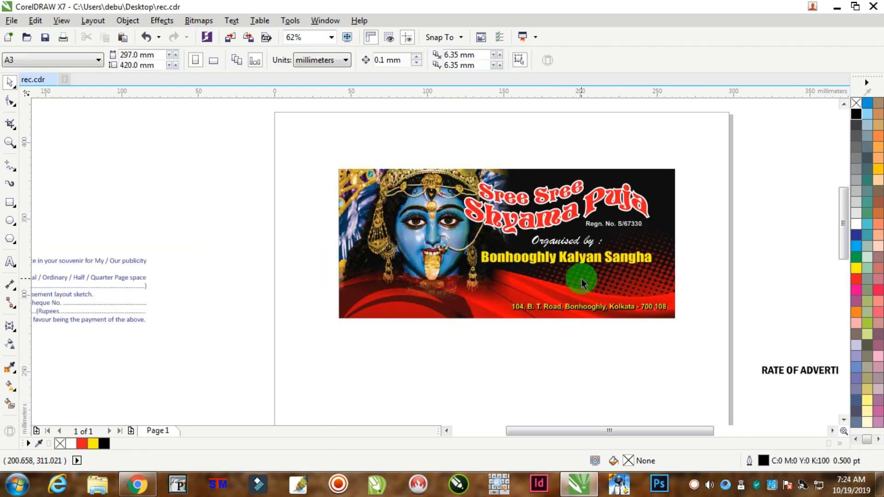
Group all the banner elements and move the group about 25 mm up, close to the page's upper edge.
scroll(581, 278, down, 1)
scroll(632, 262, up, 1)
drag(674, 152, 238, 365)
key(ctrl+g)
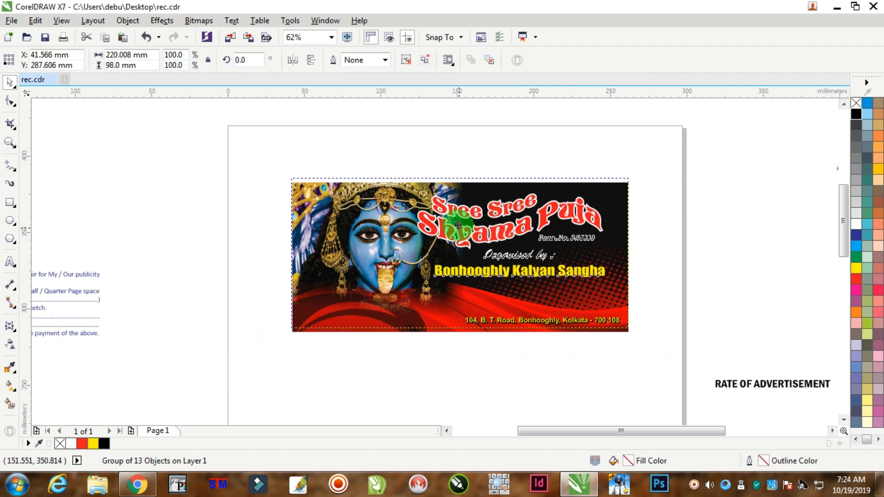
drag(458, 225, 450, 182)
Draw a rectangle about 204 × 66 mm just below the banner.
click(10, 202)
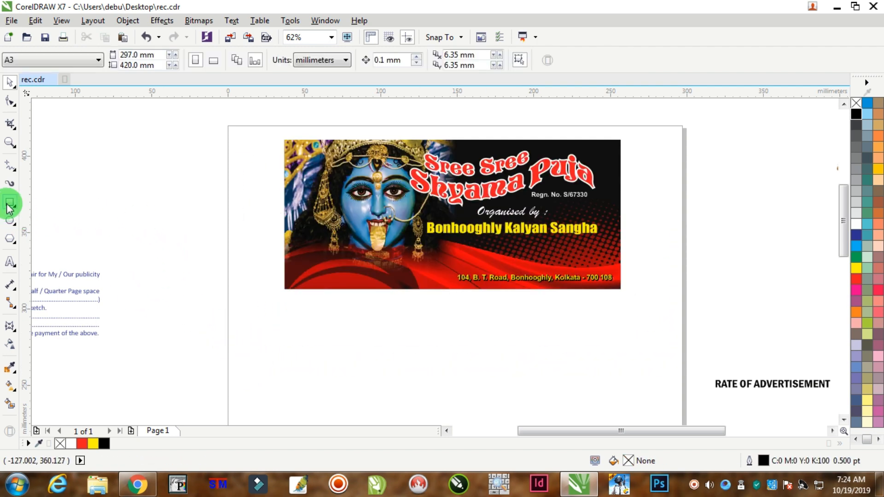
drag(277, 299, 589, 398)
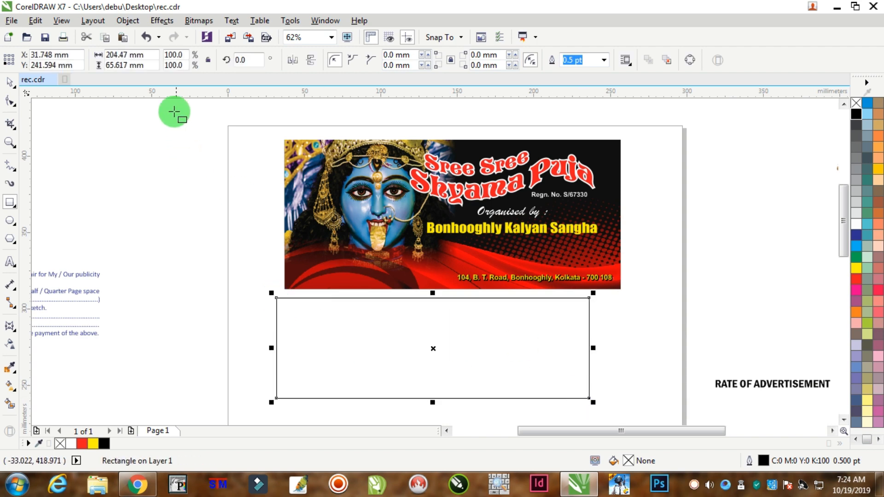
click(138, 54)
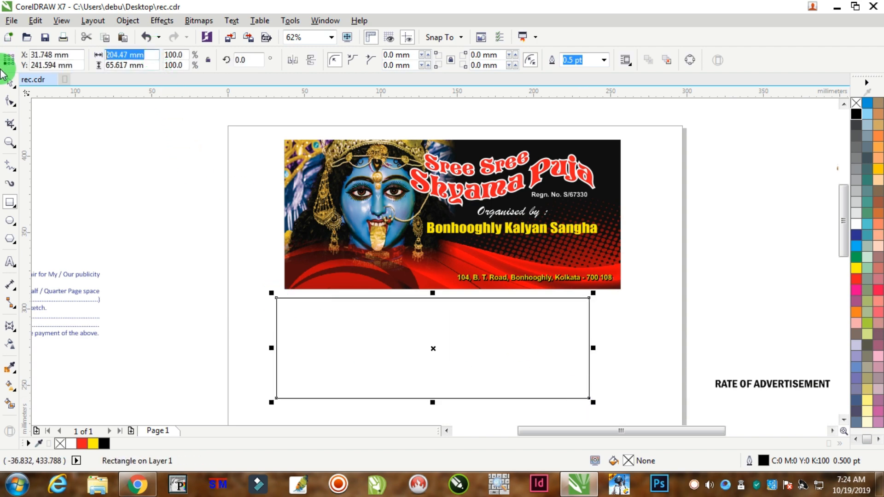
Check the banner's dimensions and set the new rectangle's size to 220 × 98 mm.
click(11, 84)
click(314, 289)
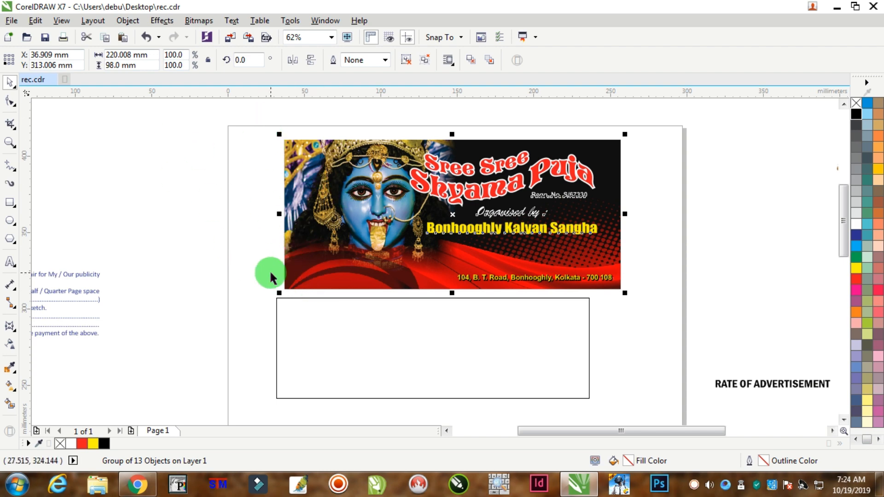
drag(499, 367, 617, 411)
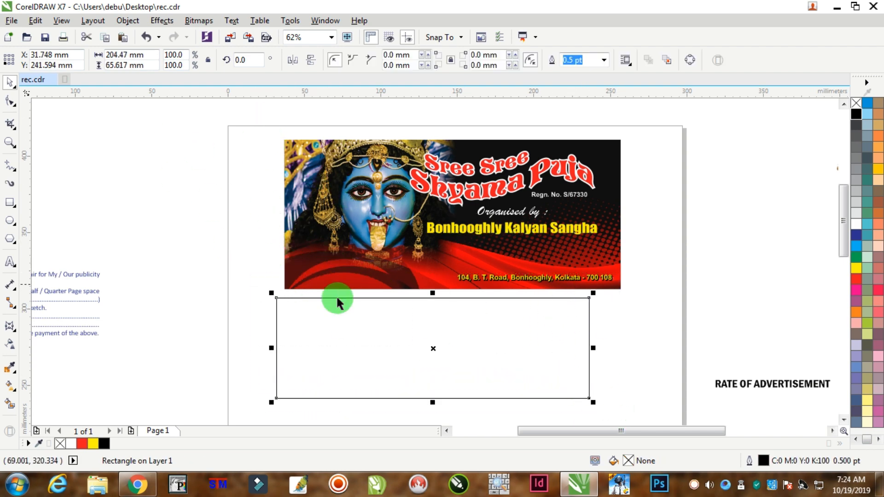
click(299, 308)
click(300, 300)
click(130, 50)
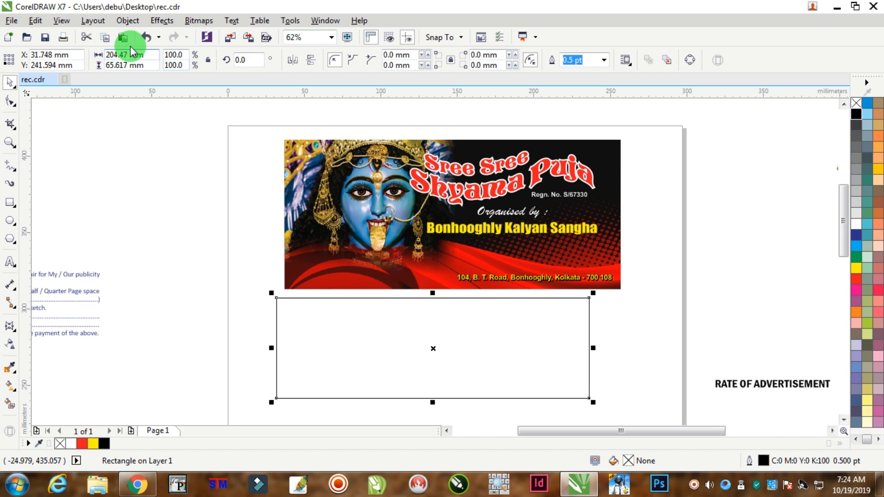
double_click(150, 59)
text(9)
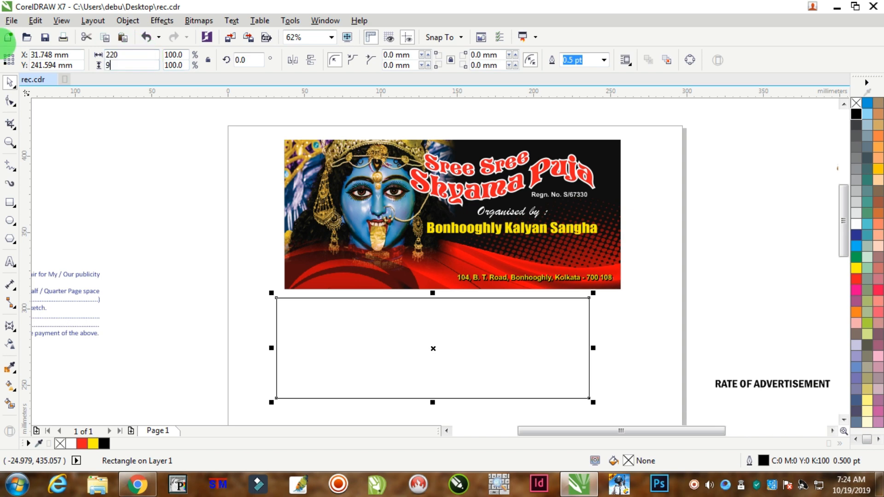
text(8)
key(Return)
Move the resized rectangle directly below the banner, lined up with its sides and leaving a small gap.
scroll(601, 244, down, 1)
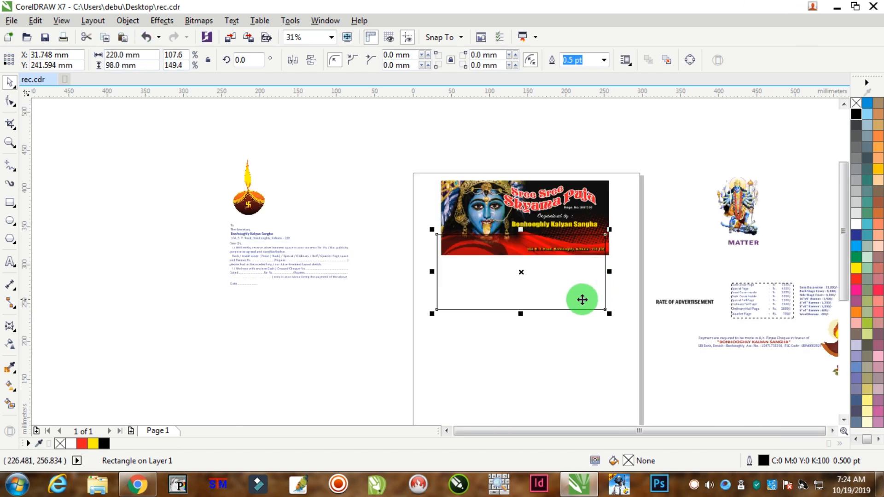
scroll(581, 299, up, 1)
drag(559, 266, 582, 371)
drag(565, 335, 548, 283)
Add a one-step inside contour with a 5 mm offset to the rectangle and close the contour settings.
scroll(571, 278, up, 1)
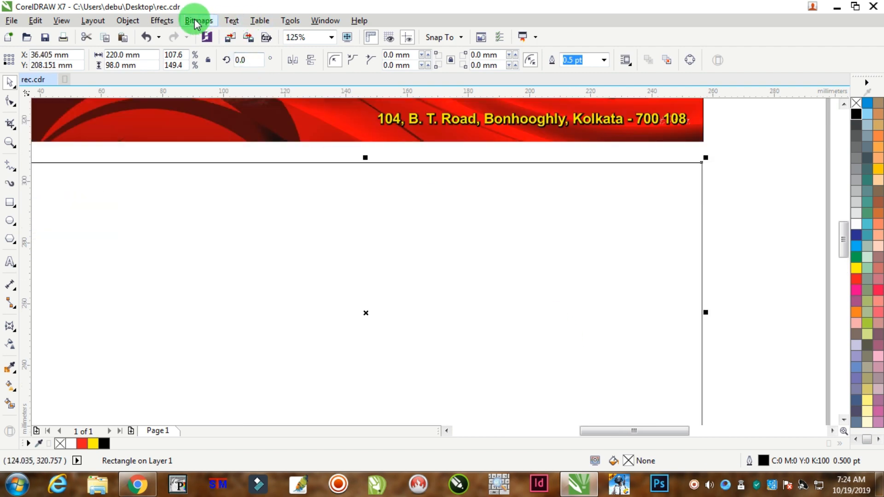
click(162, 21)
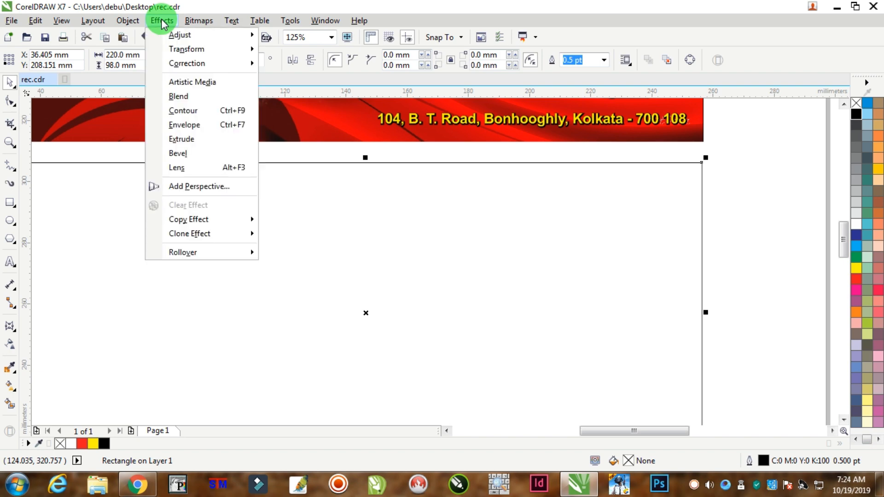
click(183, 111)
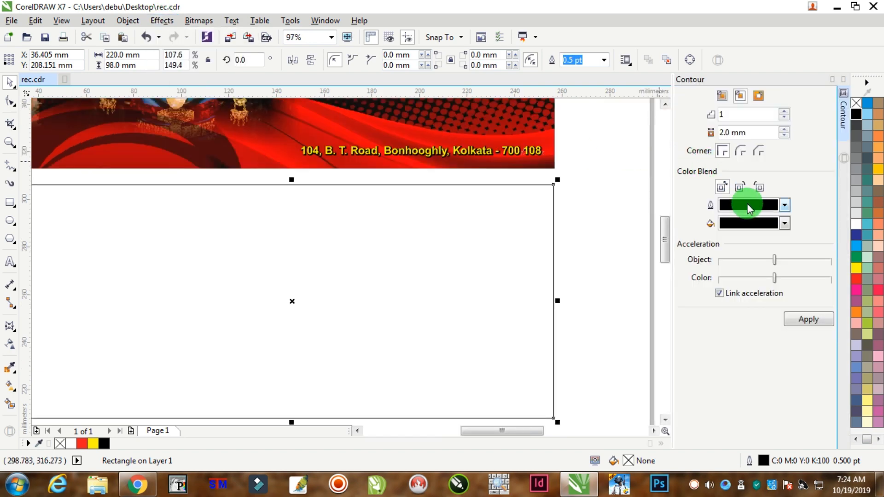
double_click(737, 133)
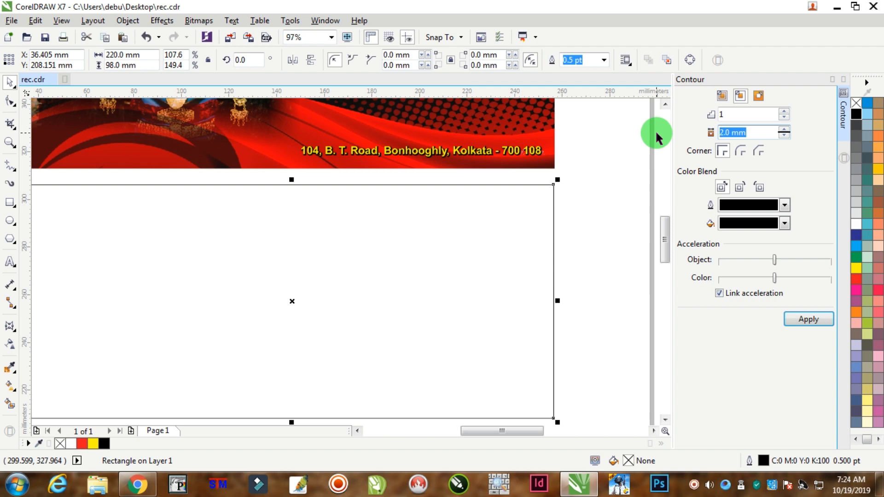
text(5)
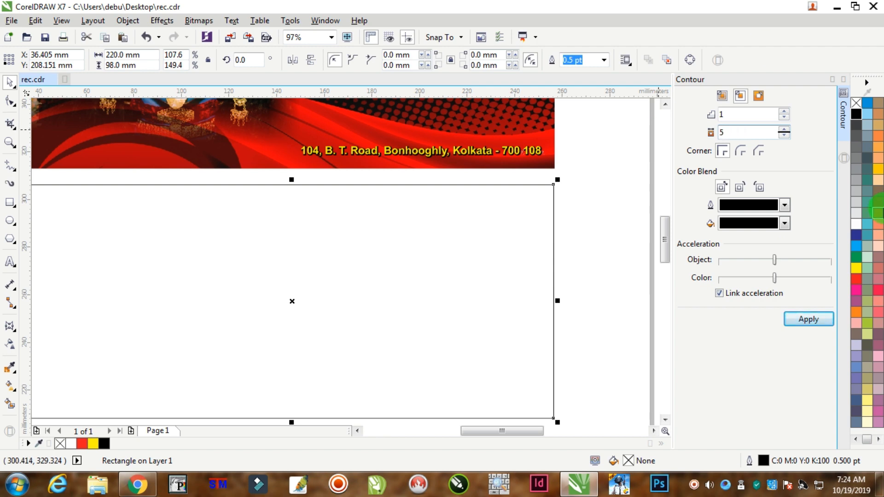
click(813, 319)
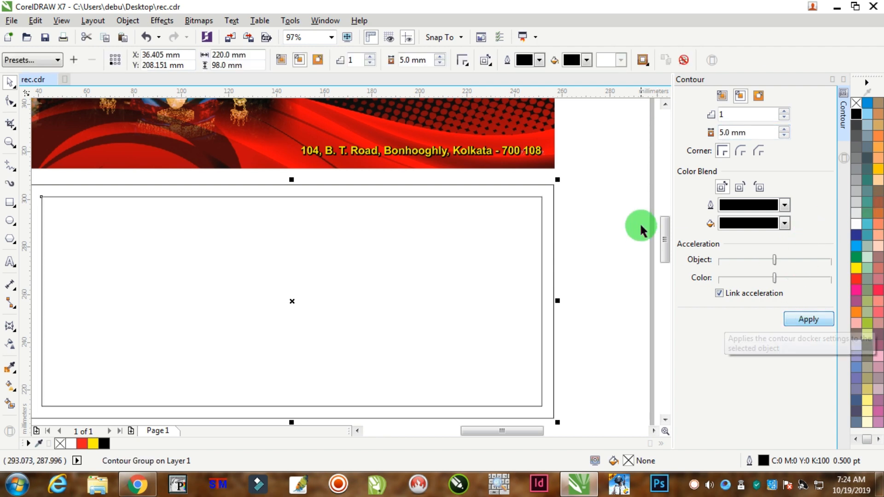
click(607, 209)
scroll(539, 263, down, 4)
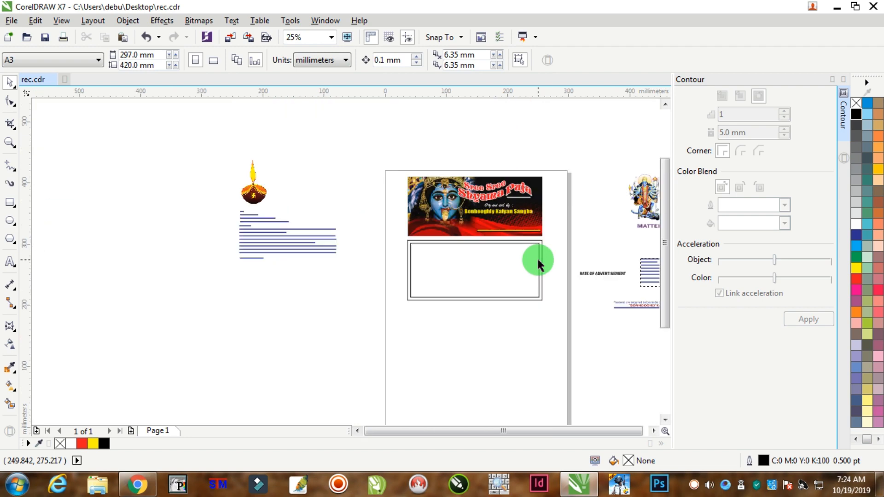
click(844, 79)
Smart Fill the border strip and the inner area of the contoured rectangle with blue-grey and a 0.5 pt black outline.
click(608, 256)
scroll(608, 256, up, 2)
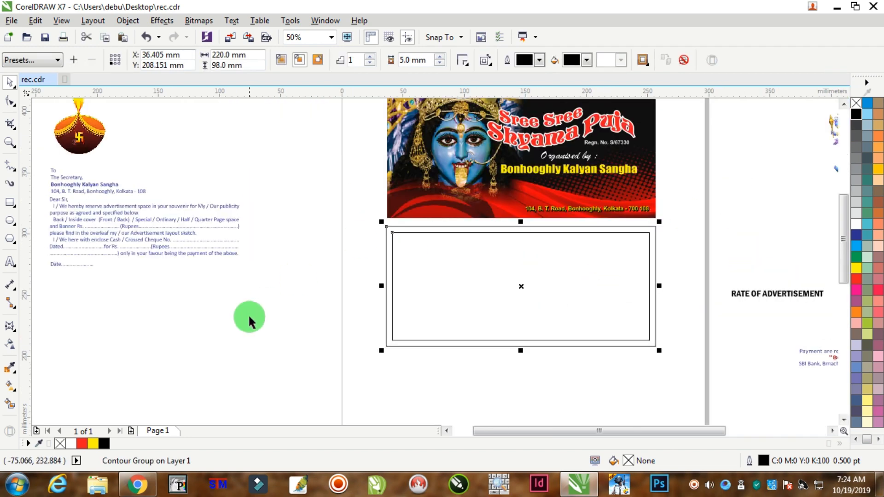
click(231, 318)
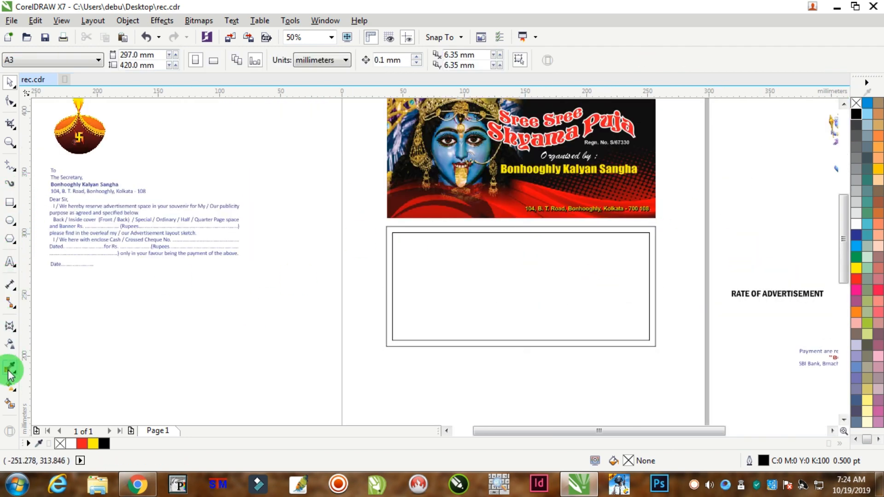
click(10, 404)
scroll(507, 248, up, 4)
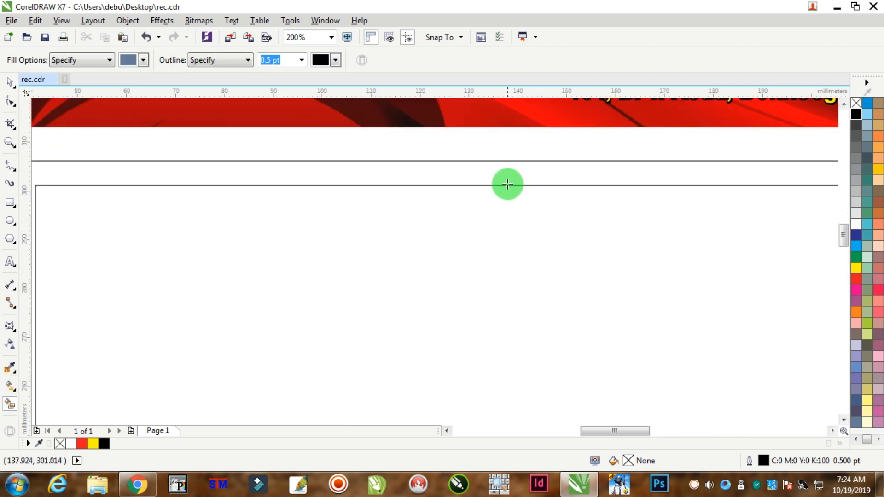
click(507, 175)
click(501, 268)
scroll(372, 274, down, 2)
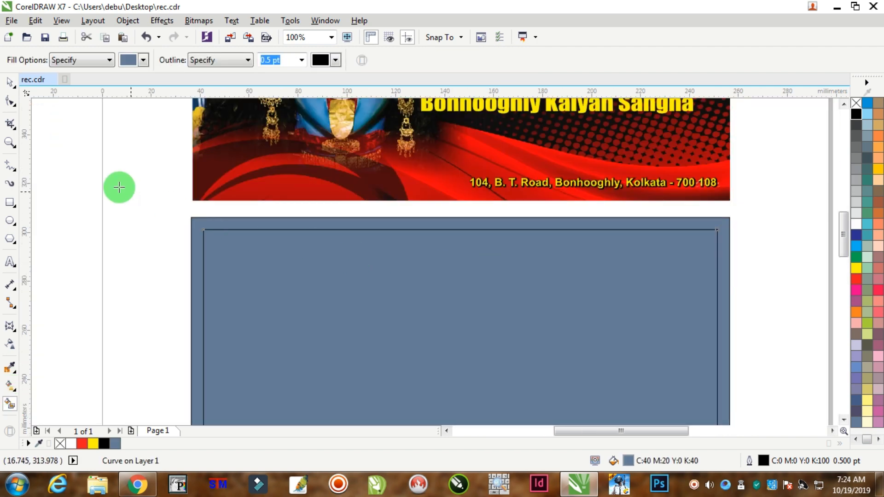
click(10, 82)
click(102, 234)
drag(209, 225, 184, 204)
key(ctrl+z)
click(209, 220)
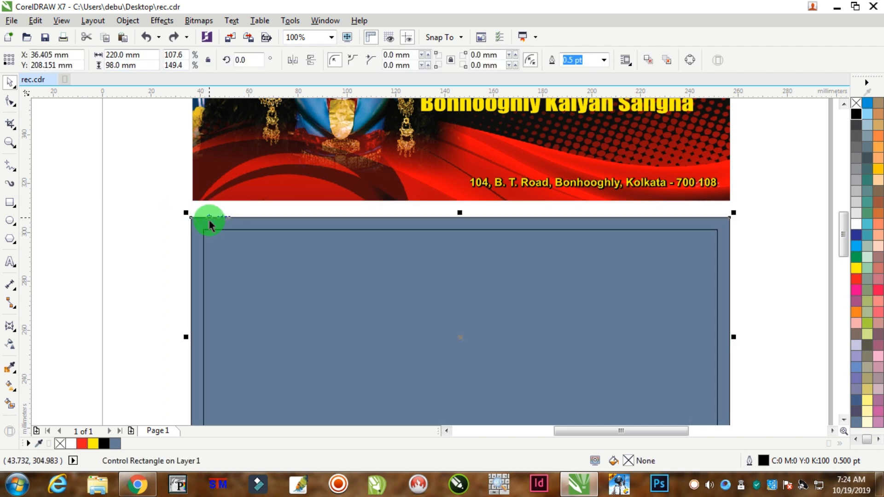
key(Escape)
Remove the outline from the border strip of the lower panel.
scroll(234, 216, up, 2)
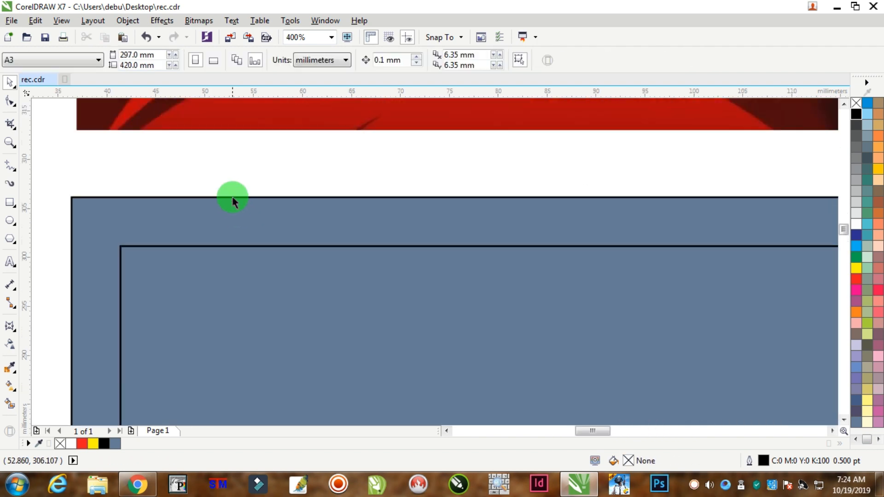
drag(233, 197, 256, 174)
key(ctrl+z)
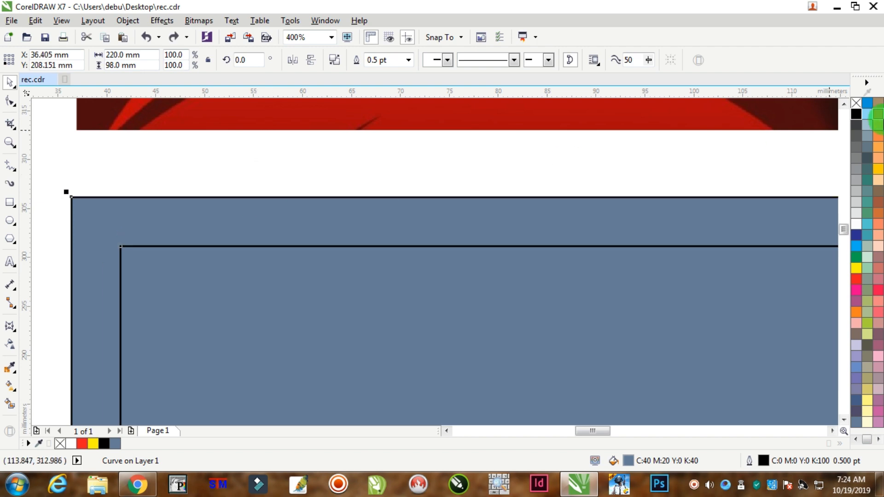
right_click(858, 101)
Fill the panel's inner area with yellow and its border strip with blue (C:100 M:100 Y:0 K:0).
click(650, 356)
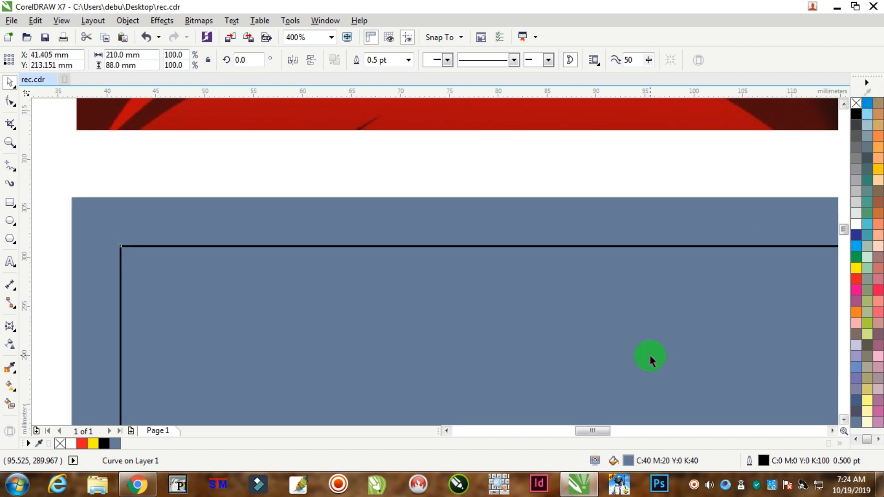
click(856, 268)
click(590, 230)
scroll(608, 242, down, 2)
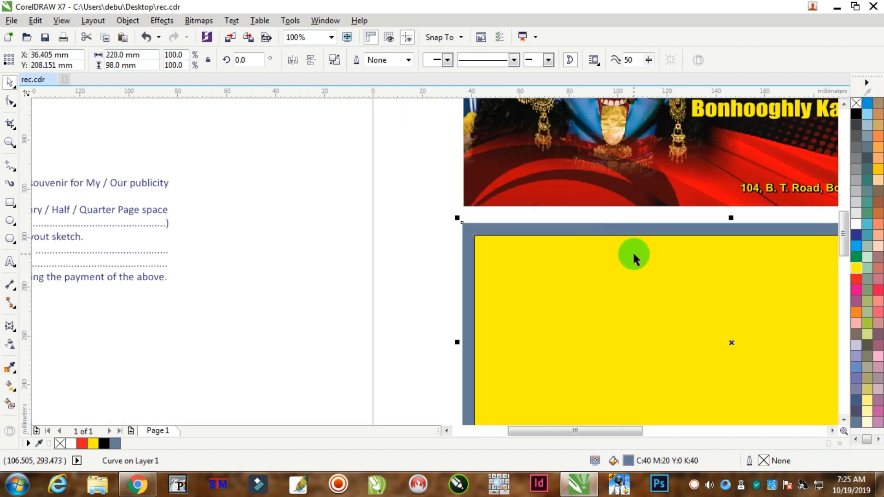
scroll(645, 258, down, 2)
scroll(728, 264, up, 1)
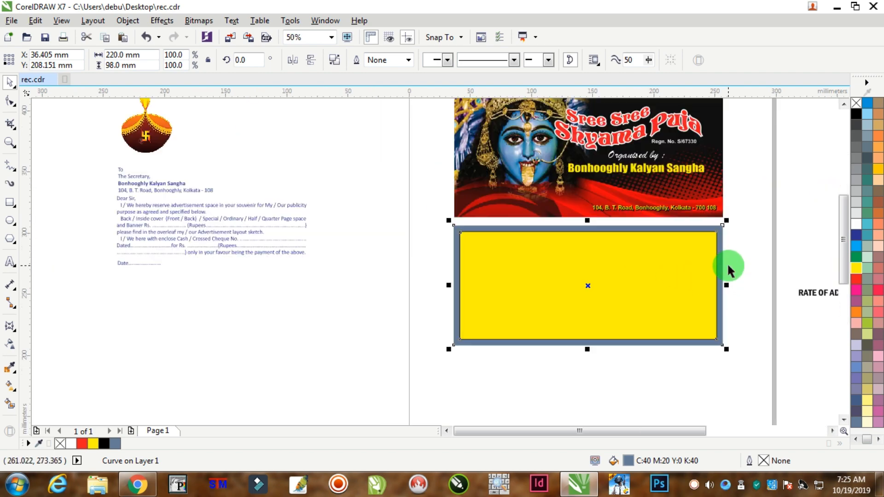
click(861, 239)
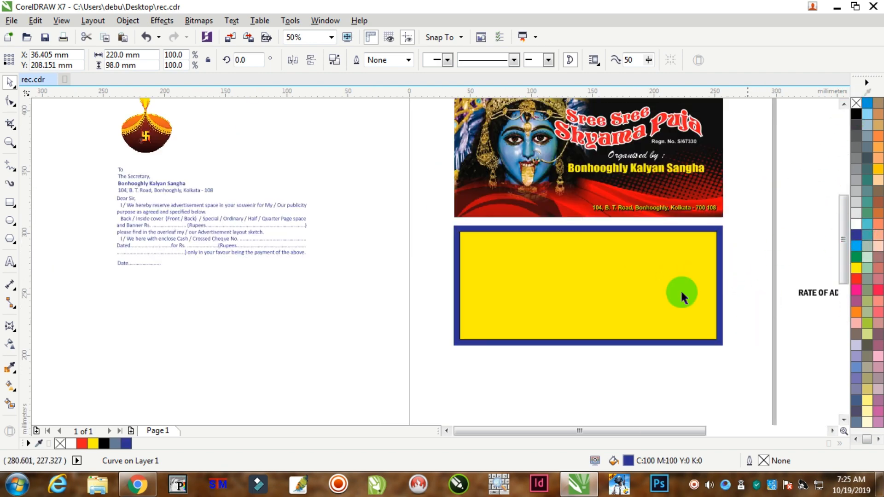
Give the border strip a vertical fountain fill running from blue through red near the middle back to blue.
click(679, 253)
click(720, 254)
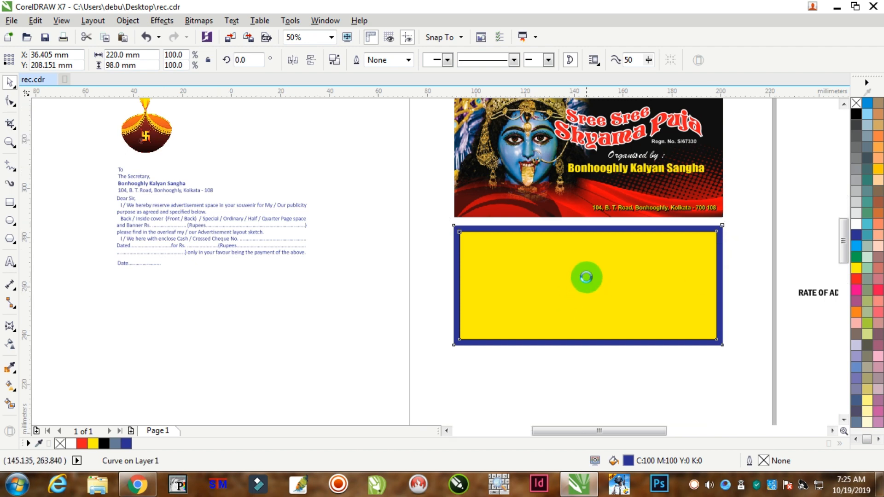
scroll(585, 276, up, 1)
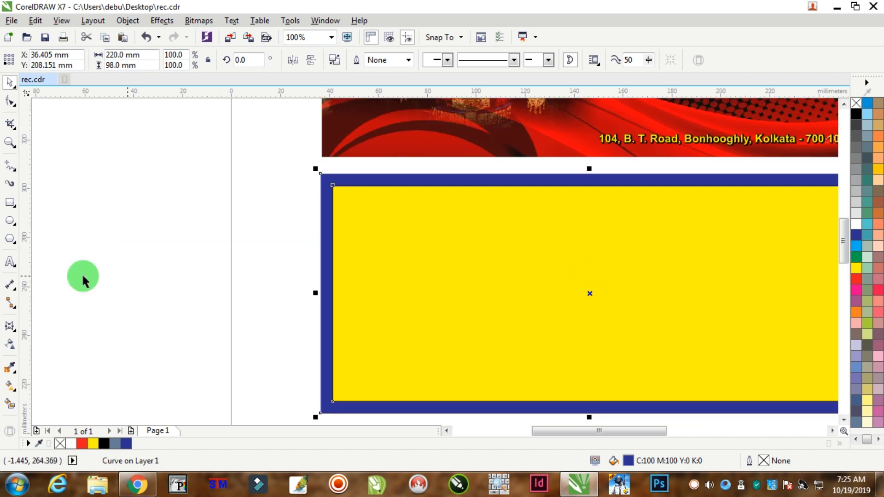
click(10, 387)
scroll(567, 277, down, 1)
drag(556, 215, 571, 351)
scroll(570, 347, up, 1)
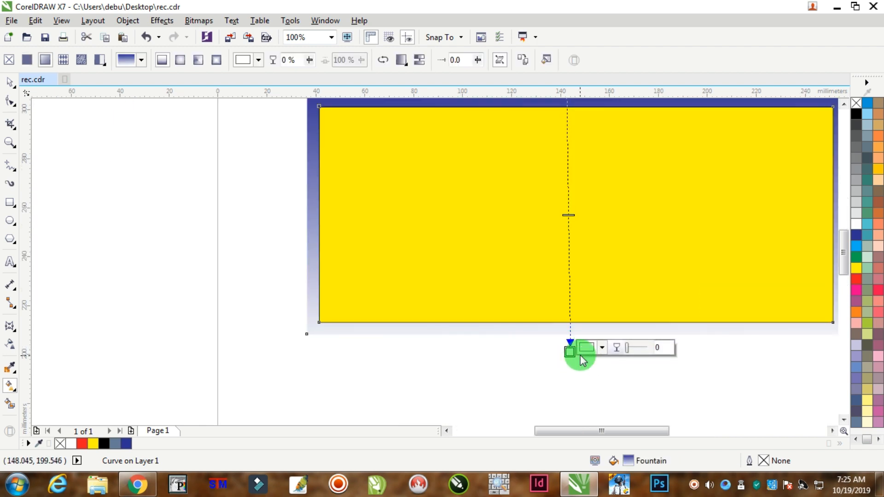
click(855, 235)
drag(567, 170, 567, 220)
click(857, 280)
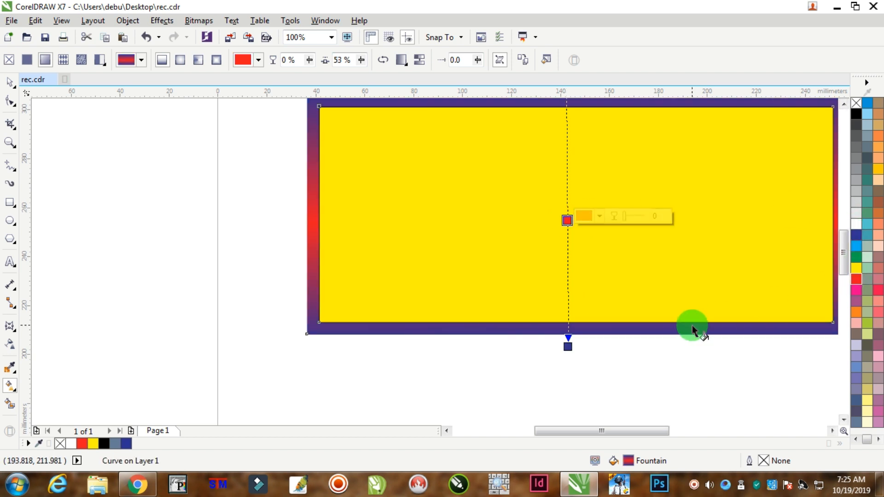
Apply a vertical fountain fill across the inner yellow area and set both its end colours to pale yellow.
click(9, 81)
click(307, 195)
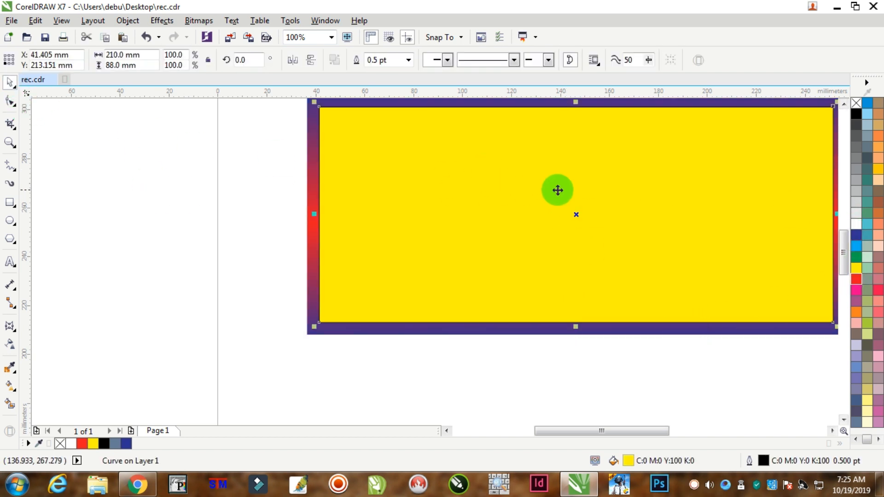
scroll(560, 190, down, 1)
scroll(692, 183, up, 1)
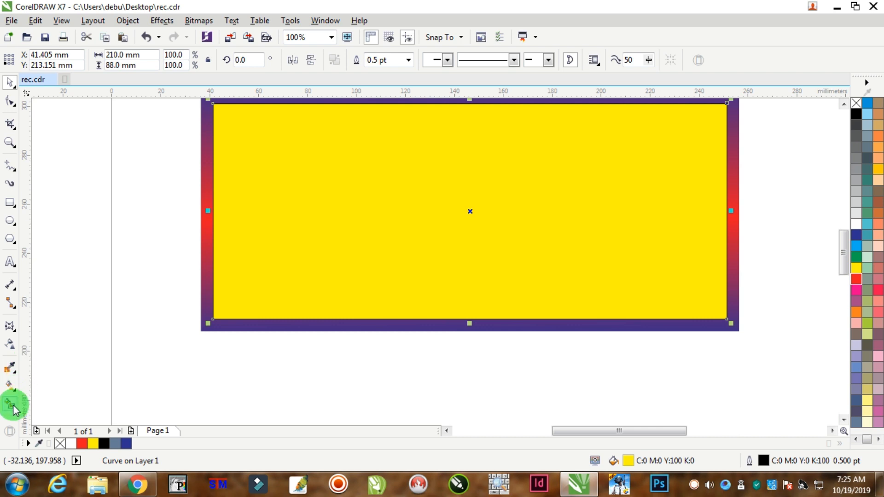
click(11, 387)
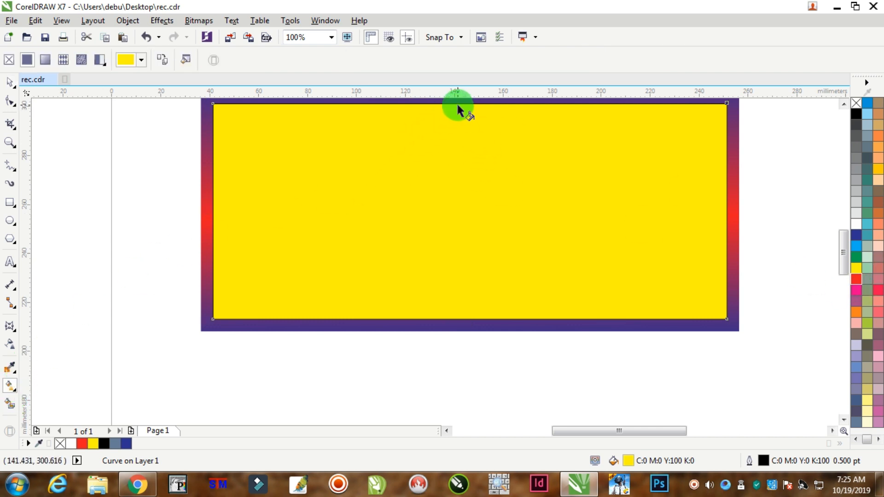
drag(457, 102, 457, 315)
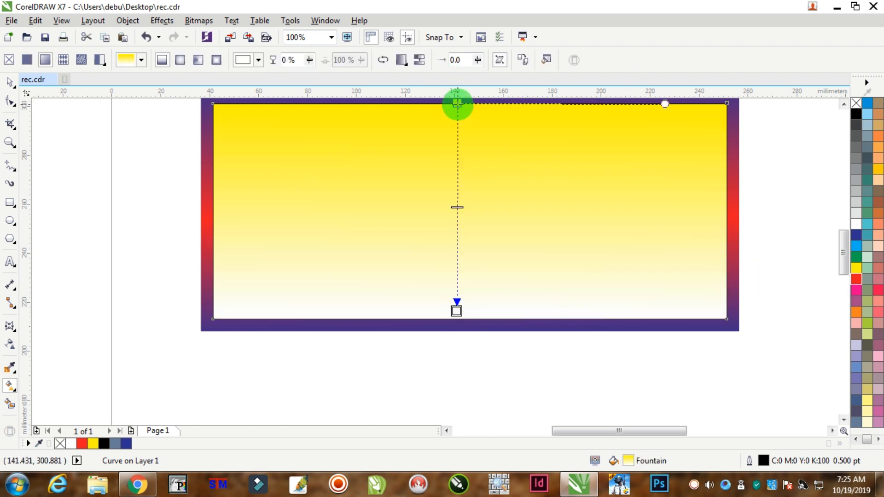
click(457, 103)
click(868, 416)
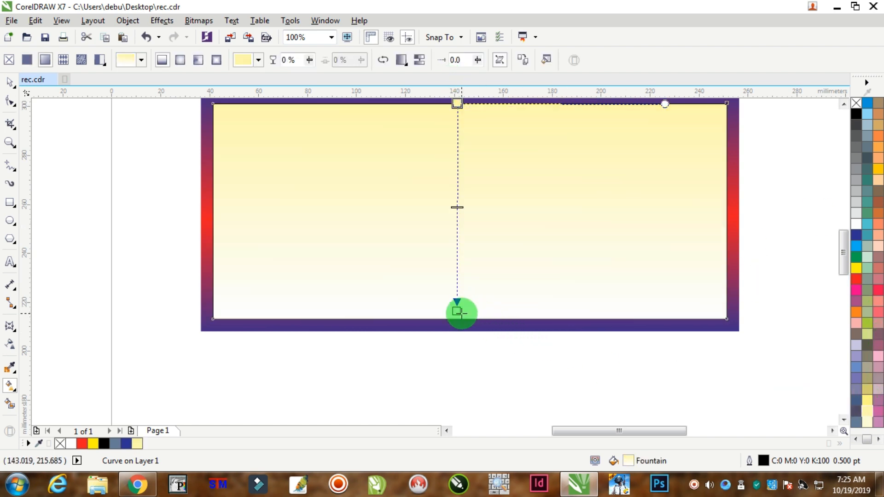
drag(457, 312, 456, 318)
click(869, 412)
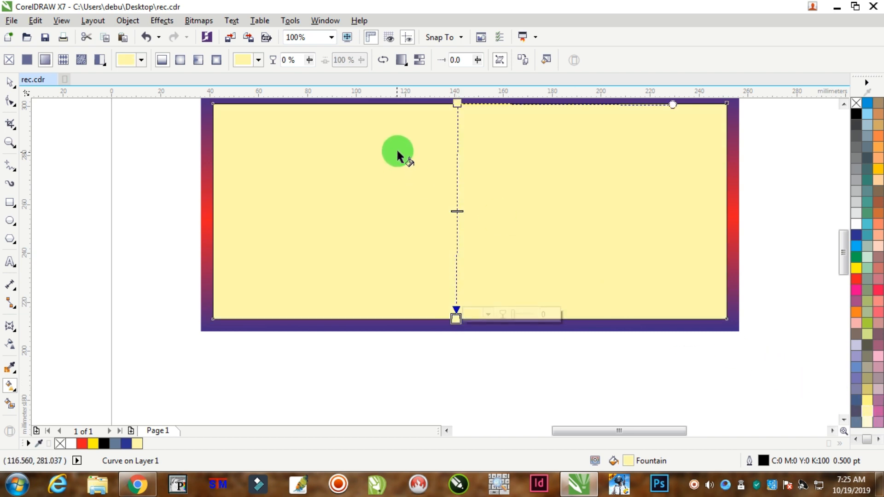
Add a white stop at the middle of the inner fountain fill and extend the fill's end below the panel.
double_click(457, 139)
drag(457, 138, 465, 209)
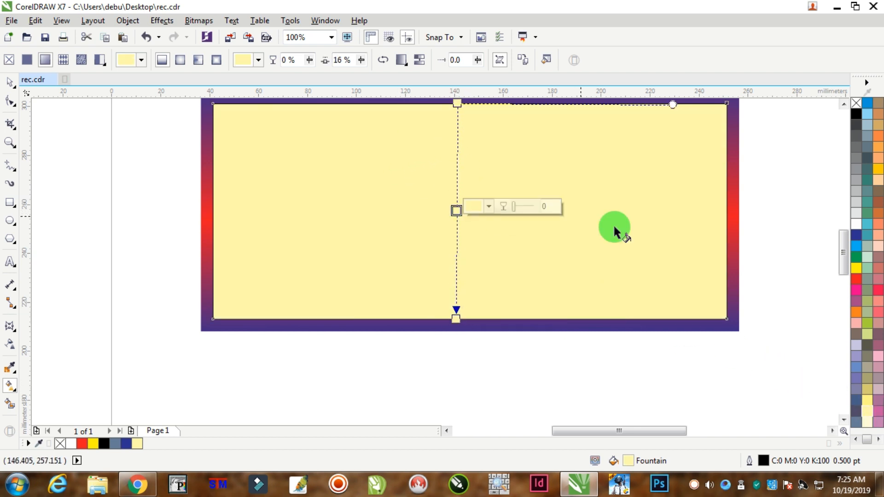
click(857, 226)
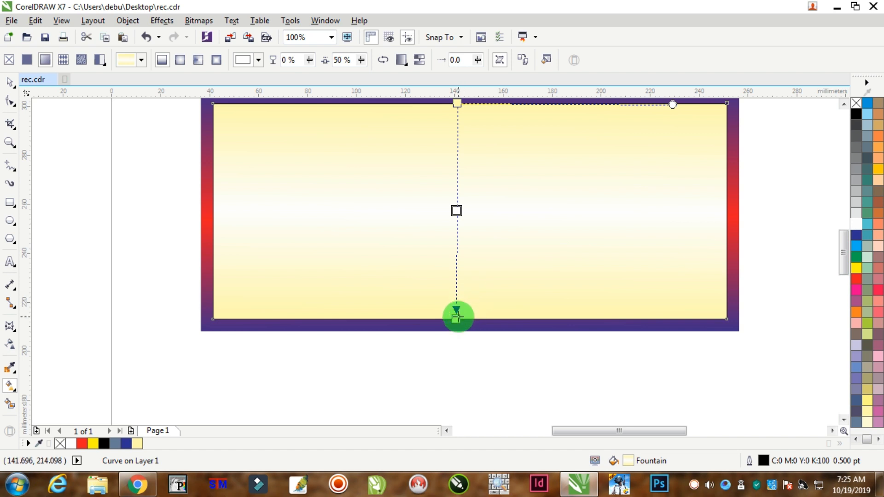
drag(456, 318, 456, 345)
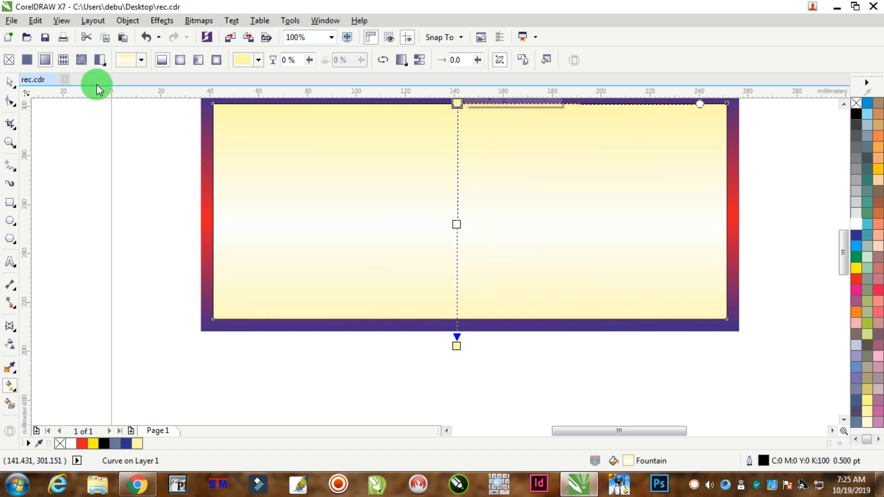
click(10, 81)
key(Escape)
Select both the border strip and inner area of the panel and remove their outlines.
scroll(389, 243, down, 1)
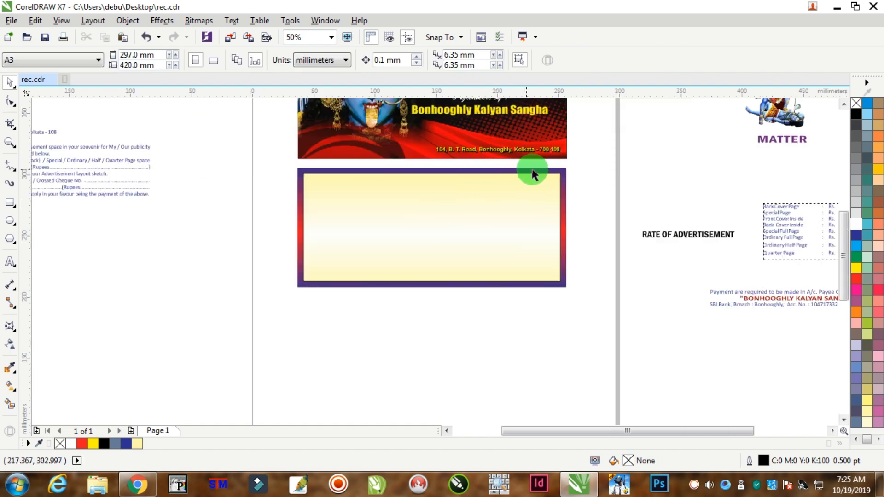
scroll(571, 182, up, 4)
scroll(436, 195, down, 1)
scroll(435, 194, down, 3)
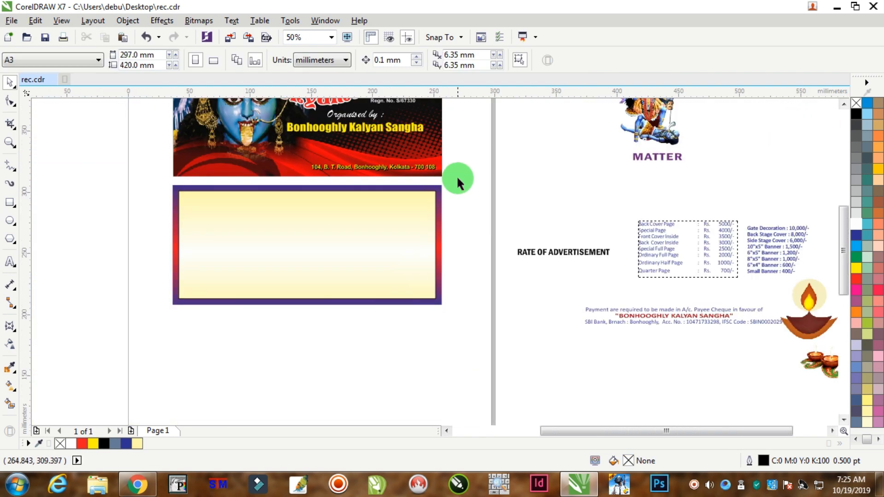
drag(461, 175, 130, 346)
scroll(393, 186, up, 7)
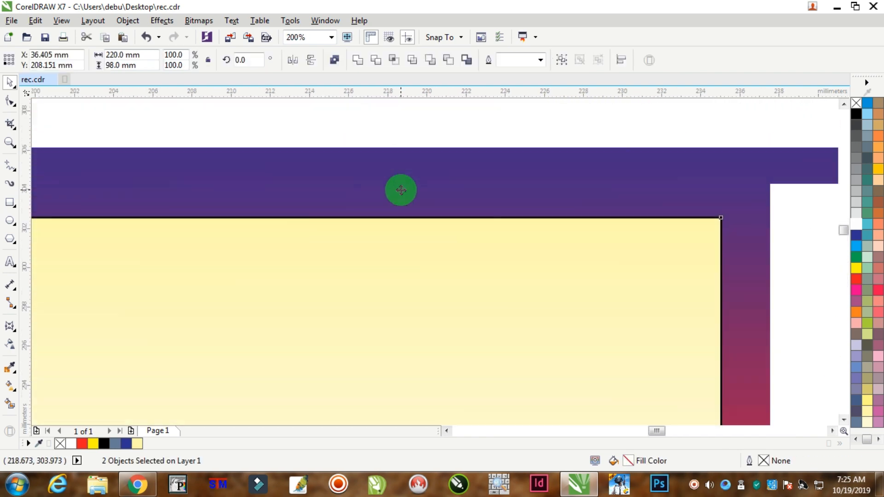
right_click(427, 212)
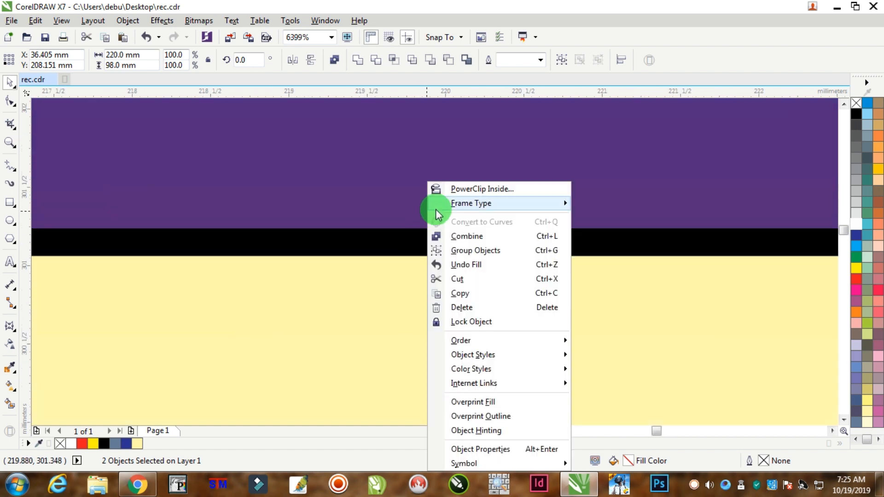
click(855, 104)
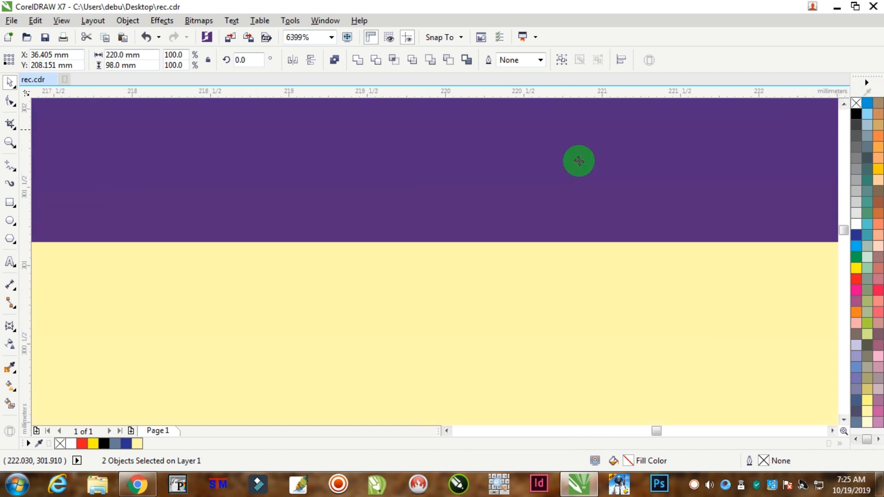
Group the panel's border strip and inner area into one object.
scroll(442, 265, down, 4)
scroll(444, 263, down, 4)
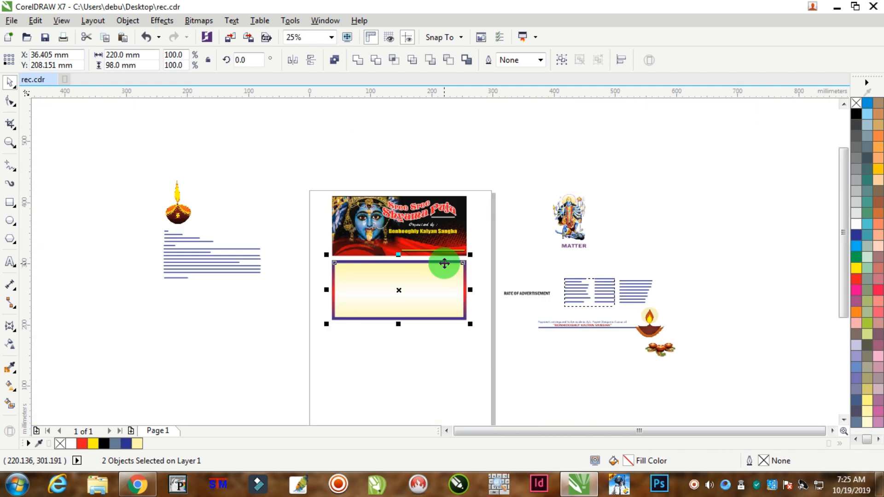
click(401, 265)
scroll(320, 264, up, 1)
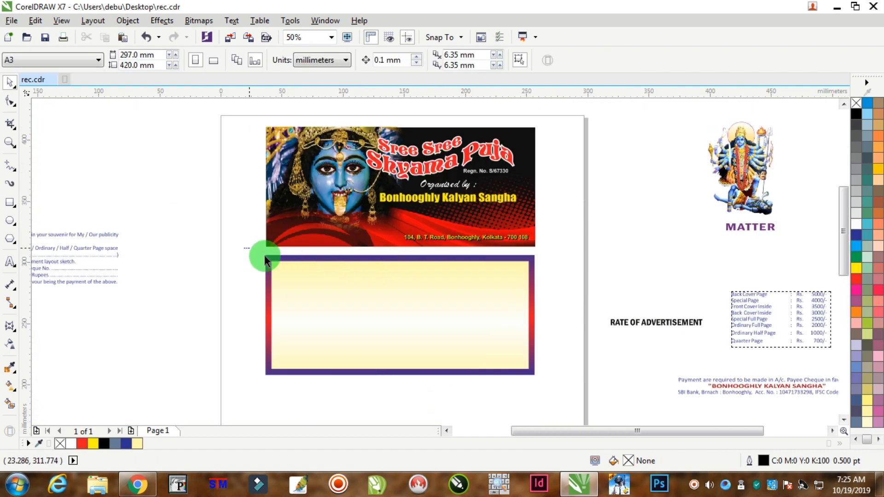
drag(265, 258, 547, 395)
right_click(431, 300)
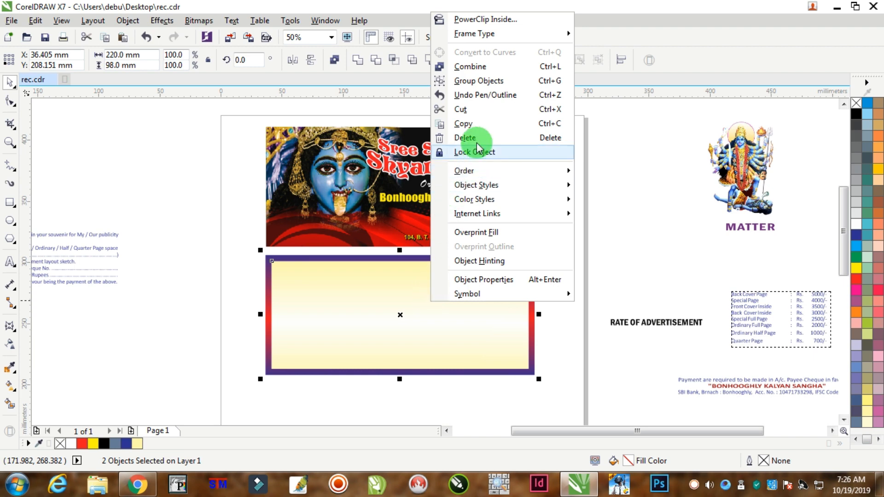
click(474, 80)
click(575, 254)
Move the tall-flame diya lamp image from beside the page onto the right end of the panel.
scroll(401, 277, down, 2)
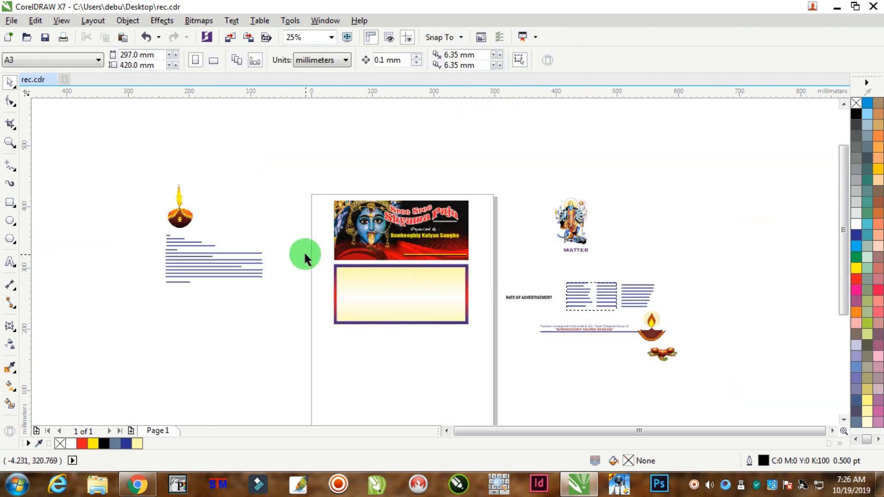
drag(184, 221, 449, 298)
scroll(449, 298, up, 2)
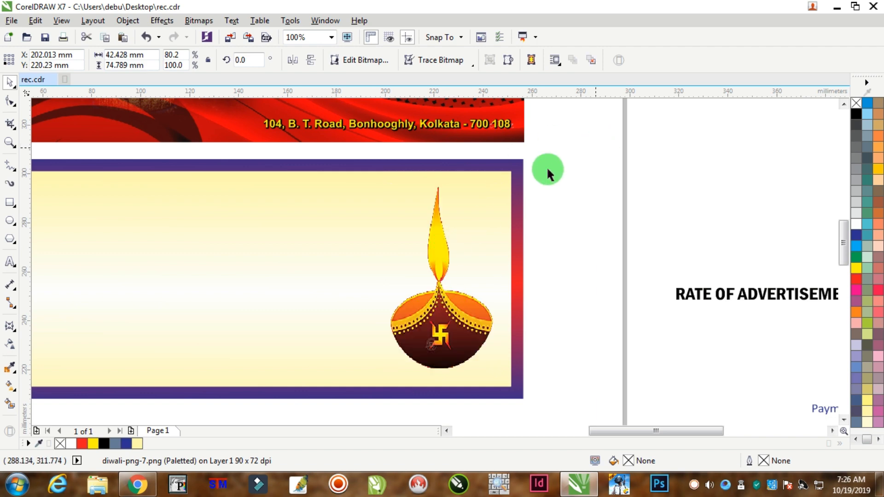
click(507, 180)
key(ctrl+b)
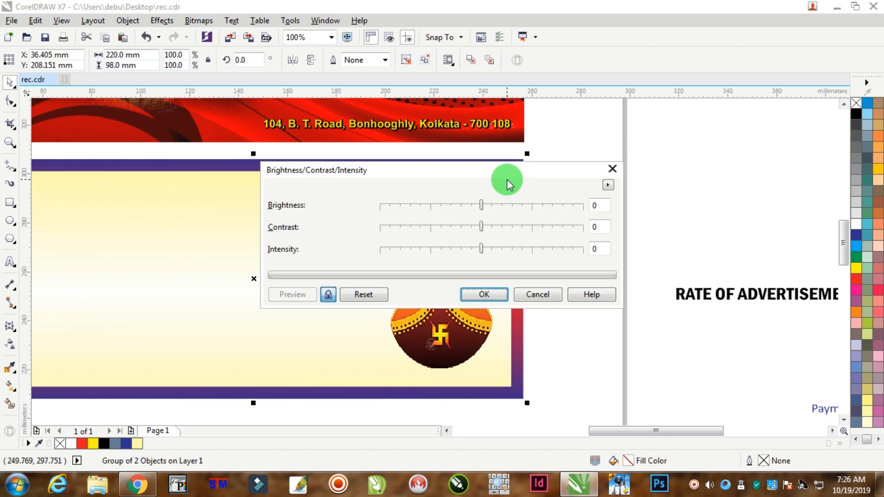
click(537, 294)
key(Escape)
Send the grouped panel to the back of the page, behind the diya lamp image.
click(499, 174)
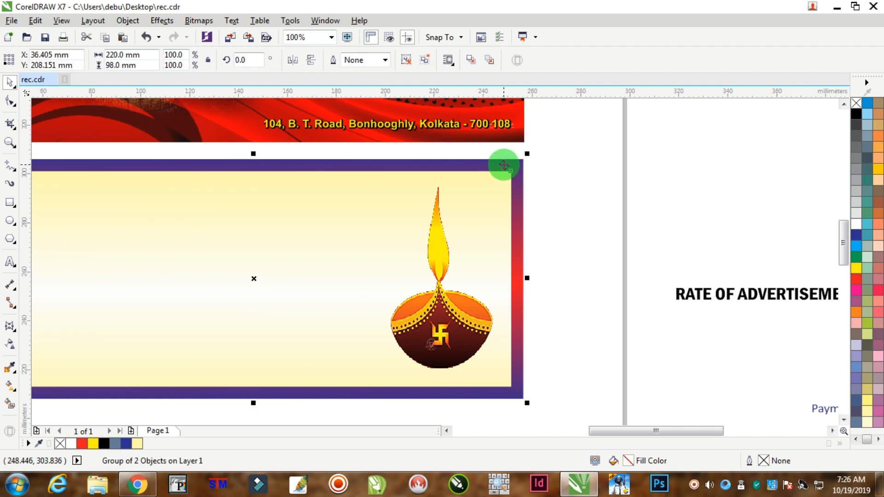
right_click(505, 159)
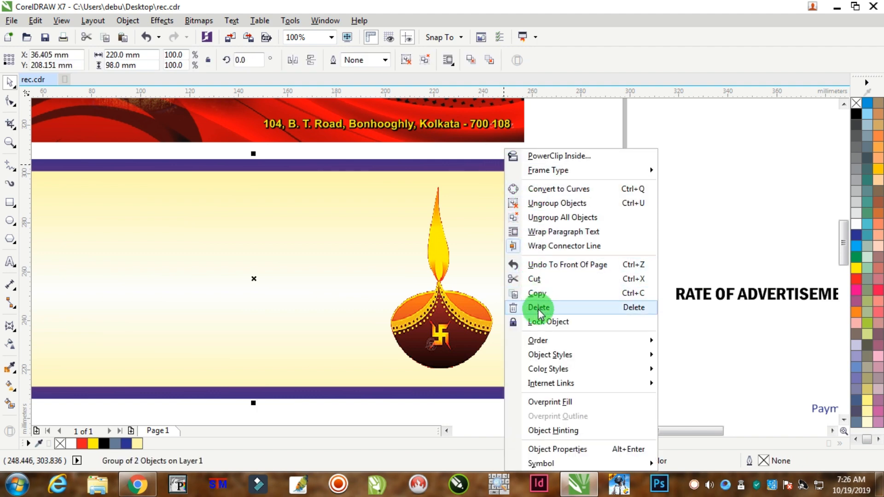
mouse_move(538, 340)
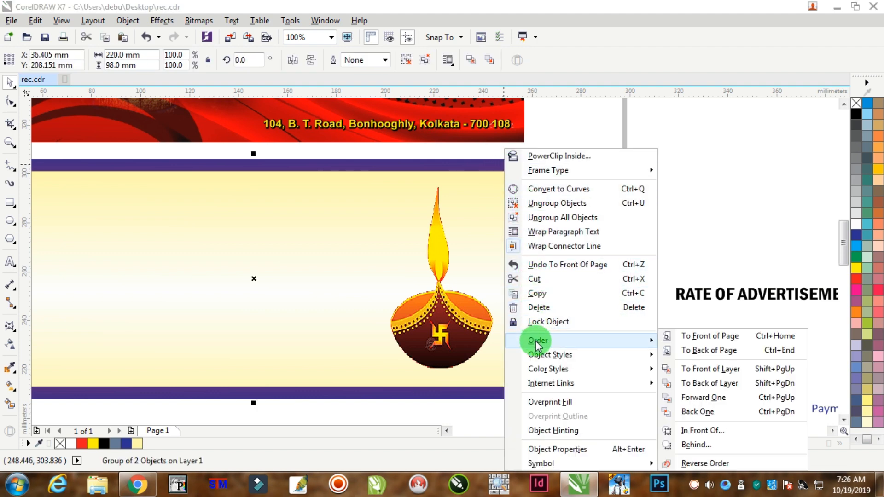
click(704, 354)
click(617, 138)
scroll(424, 293, down, 2)
click(365, 286)
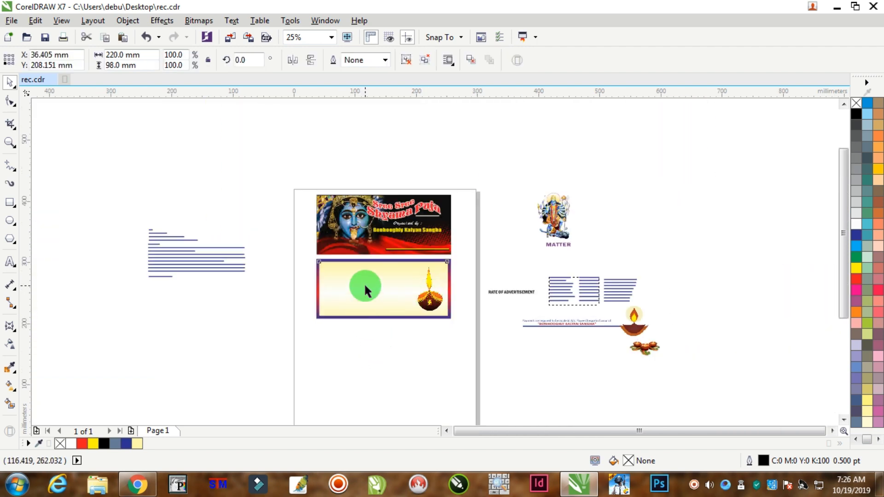
Duplicate the gradient-bordered panel directly below the original one, leaving a narrow gap between them.
drag(365, 290, 365, 339)
scroll(365, 340, up, 1)
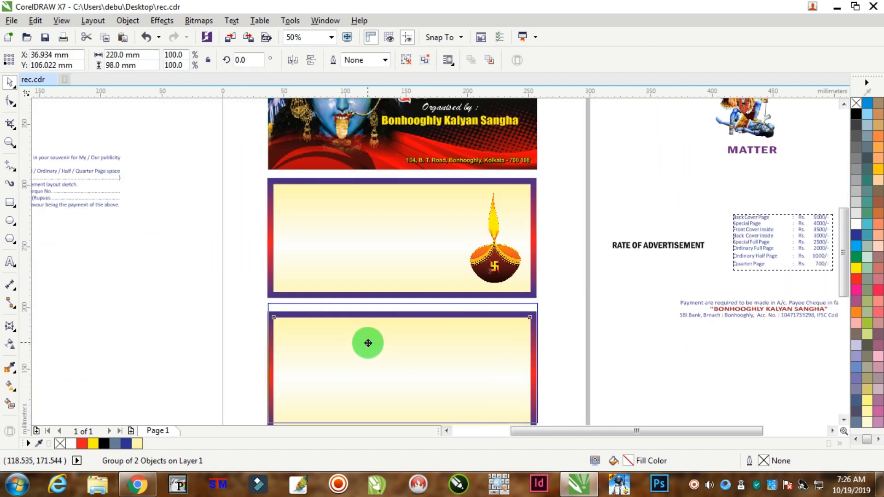
click(603, 261)
scroll(460, 239, down, 1)
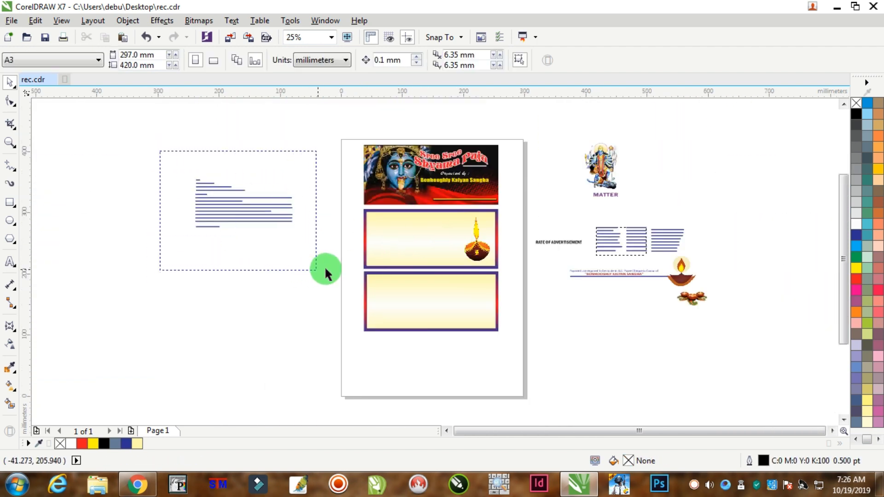
Move the grouped reservation letter text from beside the page onto the upper panel beside the diya lamp and check its fill colour.
drag(280, 222, 421, 239)
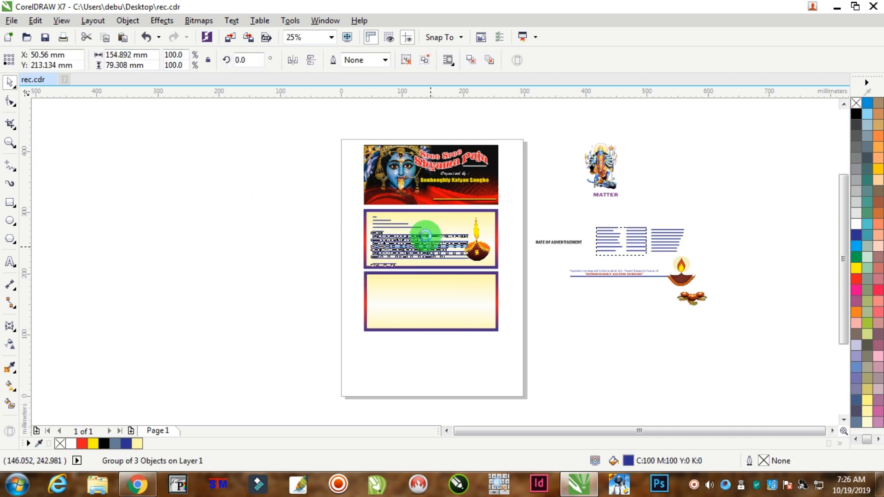
scroll(421, 237, up, 1)
scroll(352, 215, up, 3)
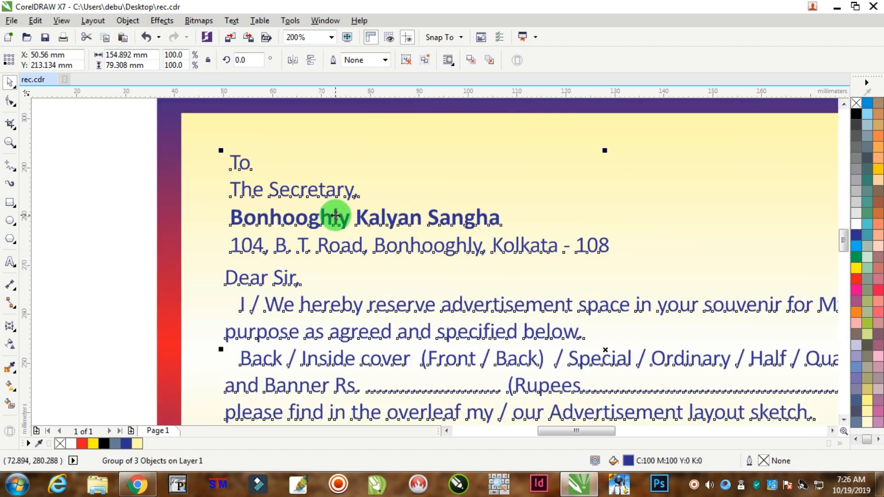
scroll(456, 312, down, 1)
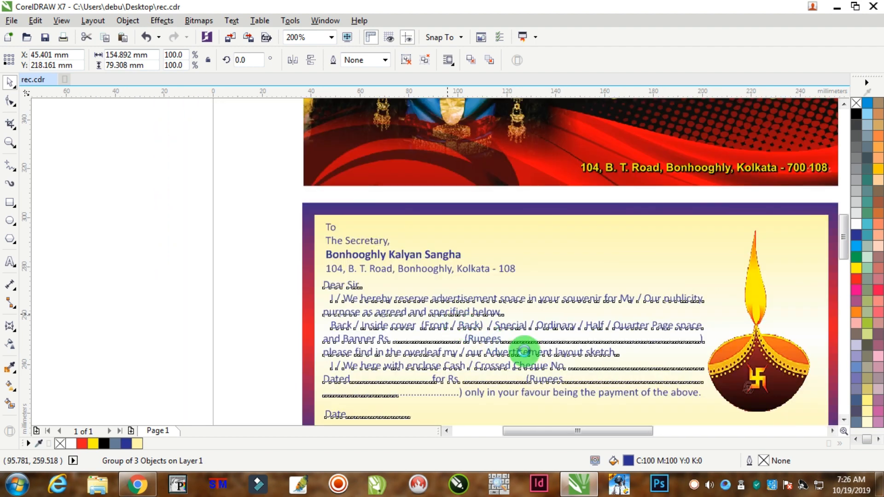
scroll(524, 351, down, 2)
scroll(593, 401, up, 1)
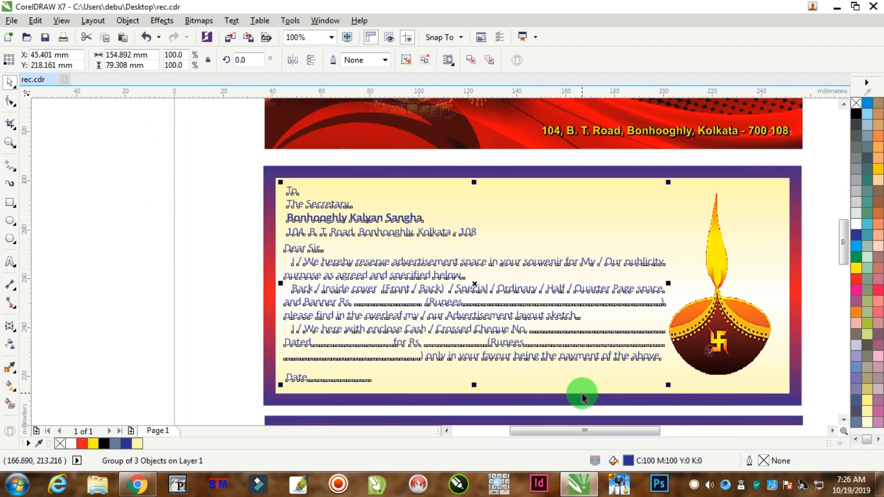
double_click(628, 461)
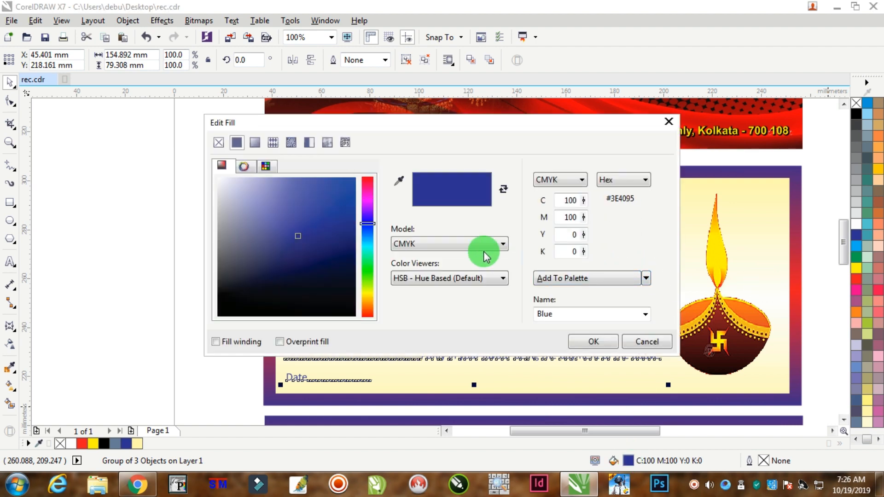
click(668, 123)
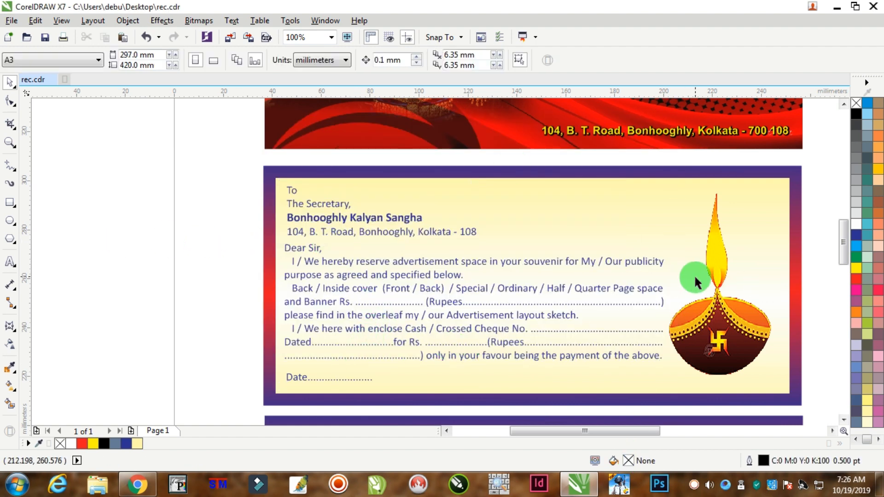
Shift the tall-flame diya lamp image slightly right and down, away from the letter text in the upper panel.
drag(725, 339, 733, 342)
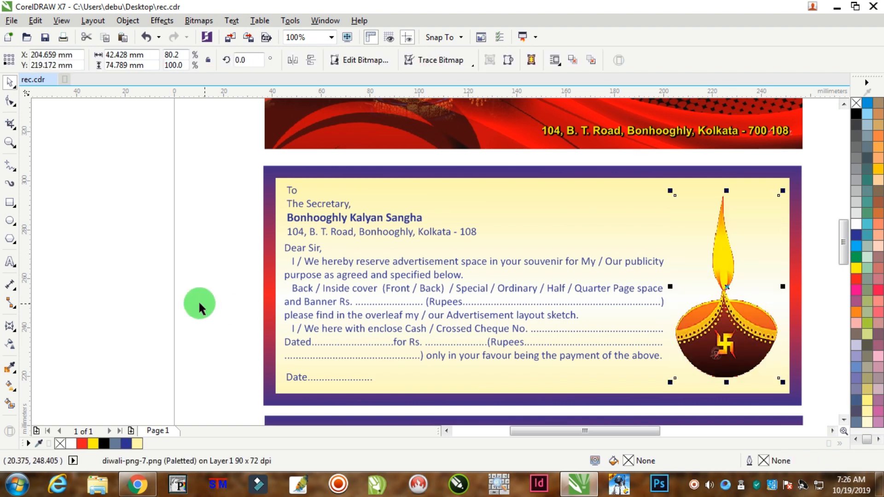
click(230, 310)
scroll(474, 369, down, 2)
scroll(414, 407, up, 1)
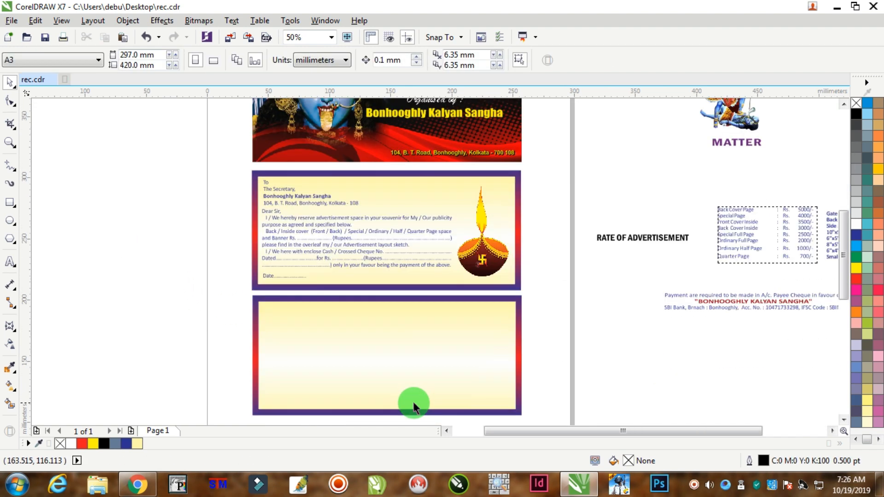
Move the "RATE OF ADVERTISEMENT" heading from beside the page to the top of the lower panel and centre it horizontally on the panel.
scroll(665, 357, down, 1)
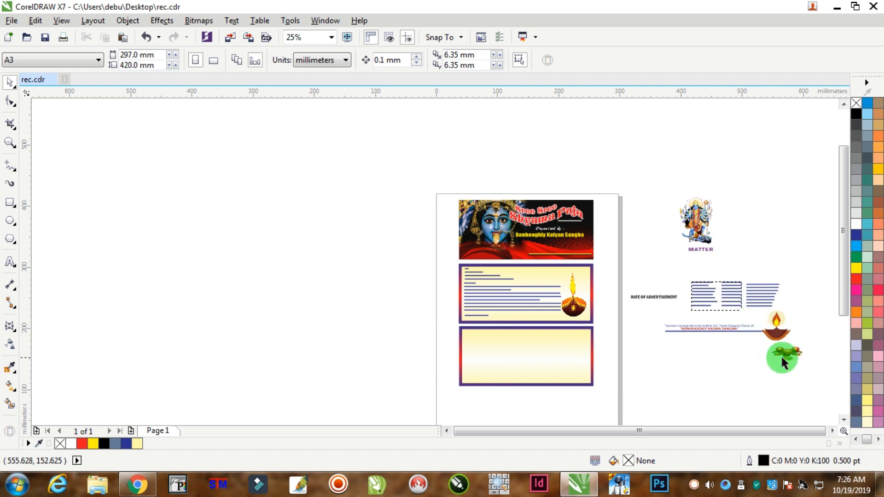
scroll(788, 359, up, 1)
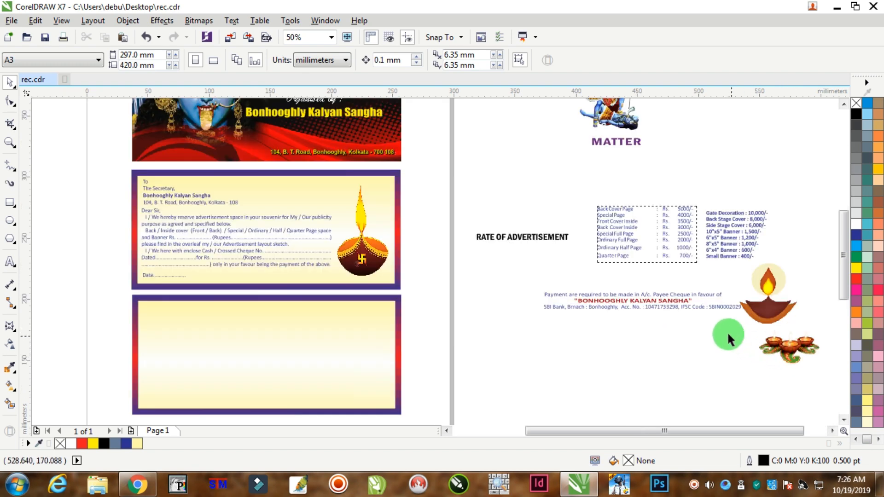
scroll(510, 330, down, 1)
scroll(405, 328, up, 1)
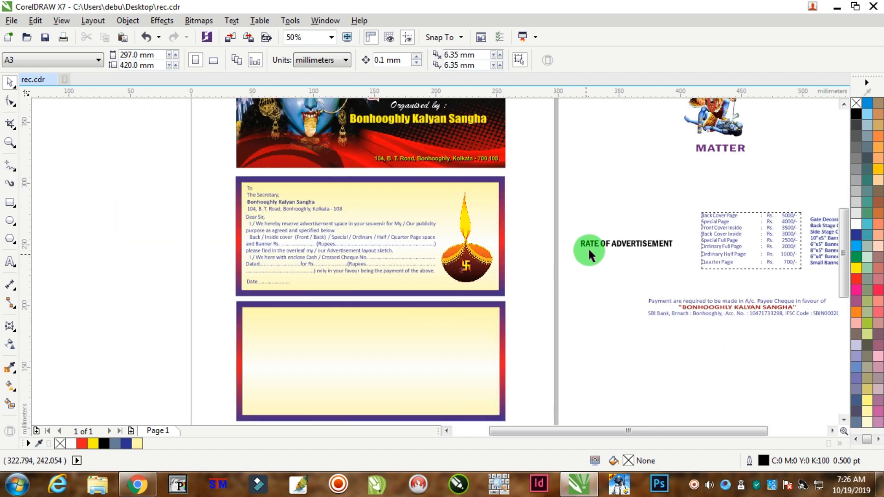
drag(618, 253, 340, 311)
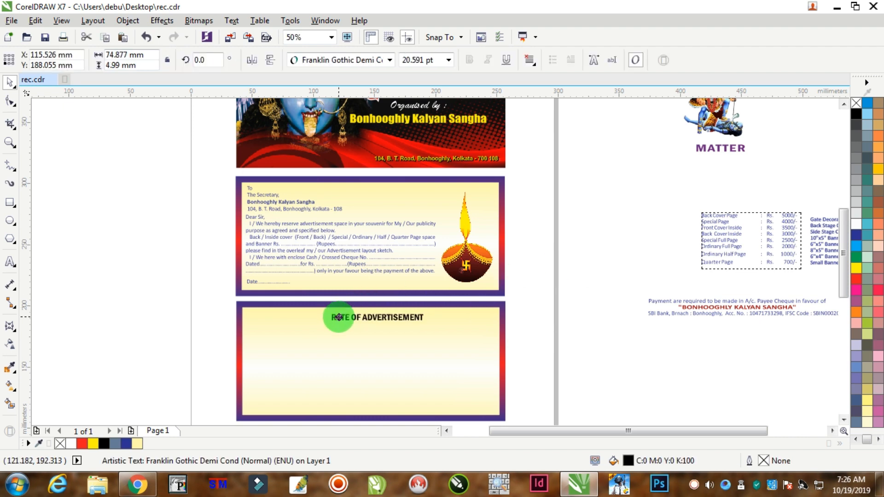
scroll(340, 311, up, 1)
shift+click(358, 369)
key(ctrl+g)
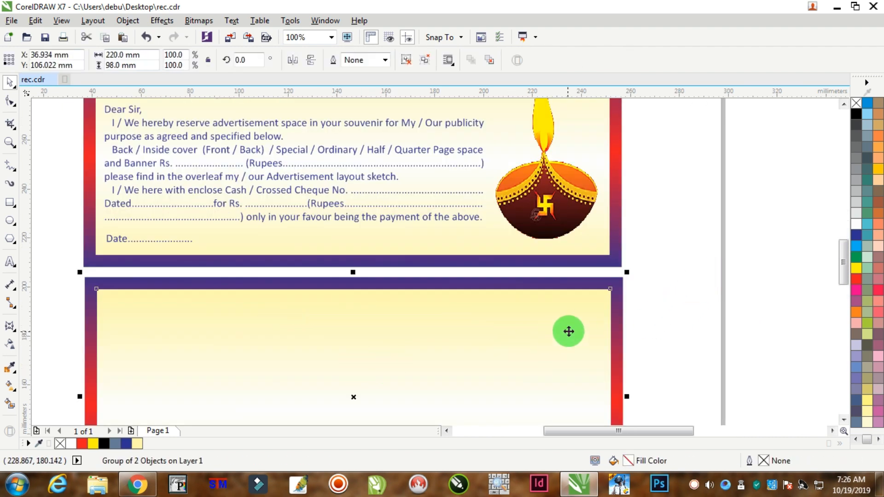
Send the lower panel to the back of the page, behind its heading.
right_click(568, 317)
mouse_move(664, 201)
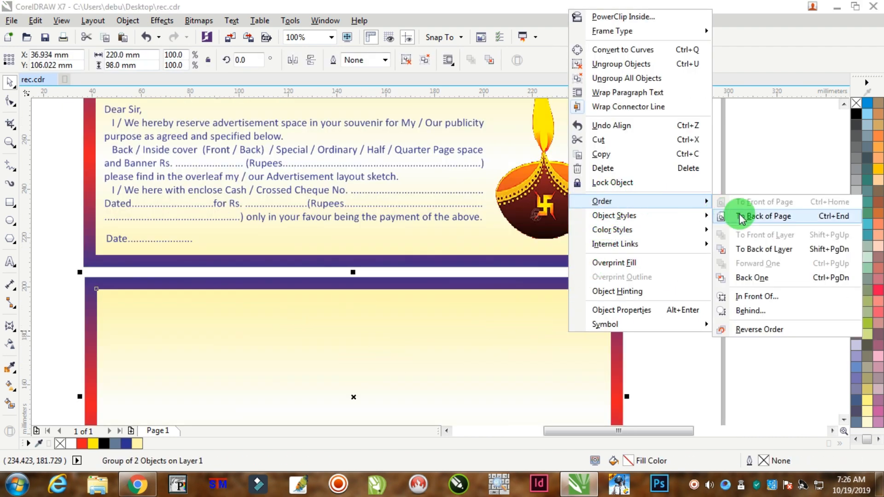
click(741, 216)
click(736, 222)
Fill the "RATE OF ADVERTISEMENT" heading with red.
click(403, 315)
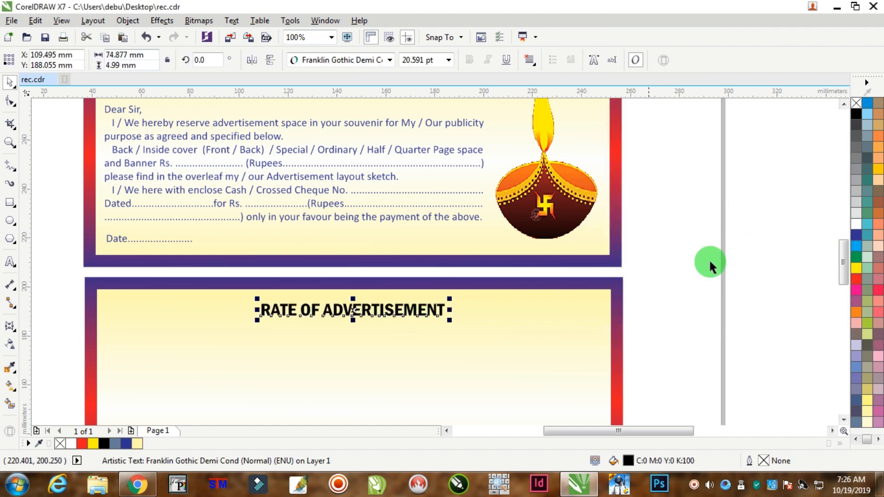
click(856, 278)
key(Escape)
scroll(345, 317, up, 2)
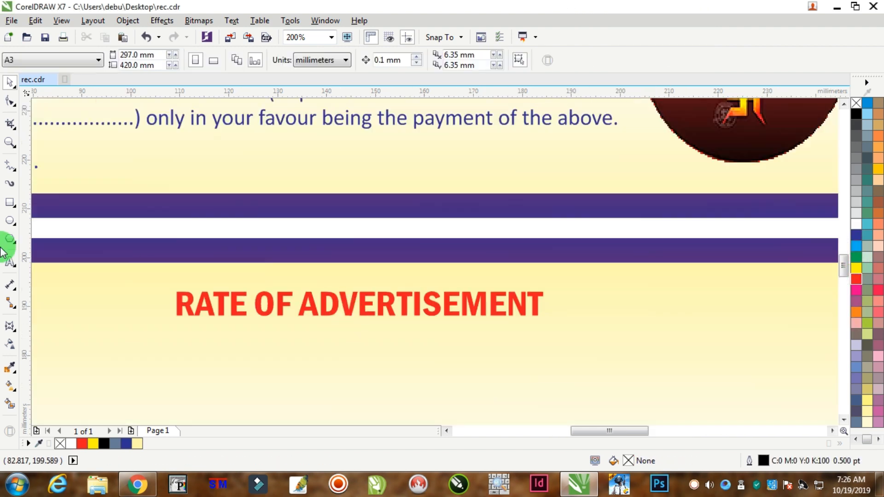
Draw a rectangle about 79 × 8.6 mm around the heading and give it a blue 2 pt outline.
click(10, 203)
drag(164, 282, 551, 325)
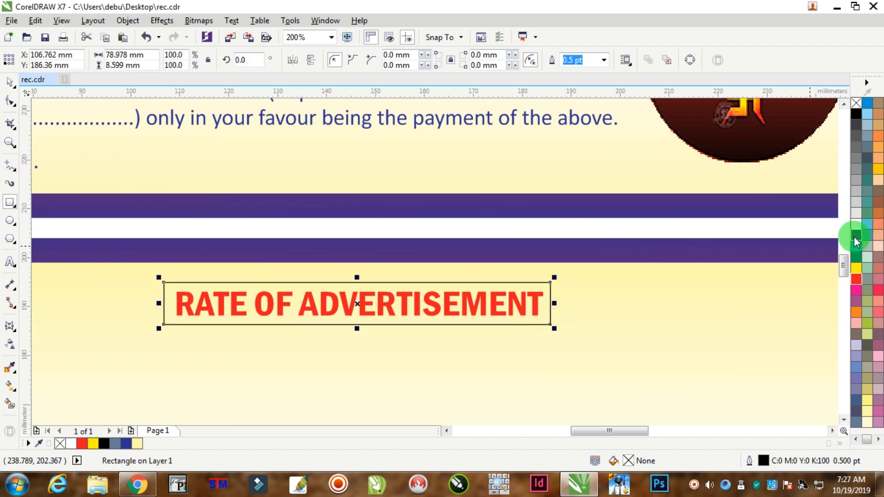
right_click(854, 236)
key(F12)
key(Tab)
text(2)
key(Return)
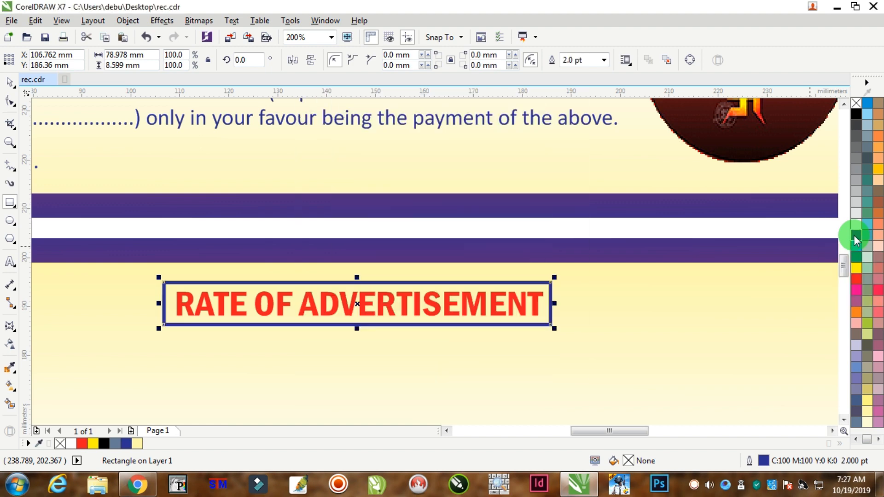
Select the "RATE OF ADVERTISEMENT" heading together with its blue frame and group them.
scroll(438, 174, down, 2)
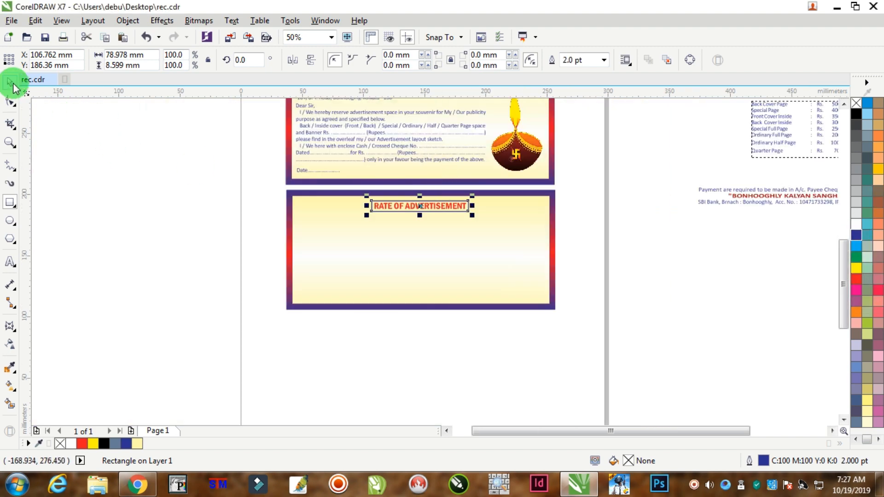
click(298, 209)
scroll(390, 206, up, 1)
drag(142, 256, 602, 180)
scroll(466, 213, up, 2)
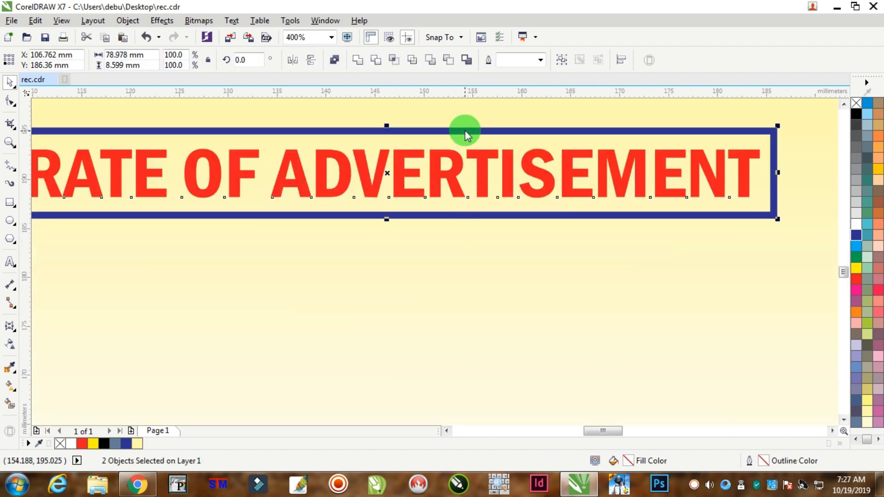
right_click(465, 132)
click(510, 200)
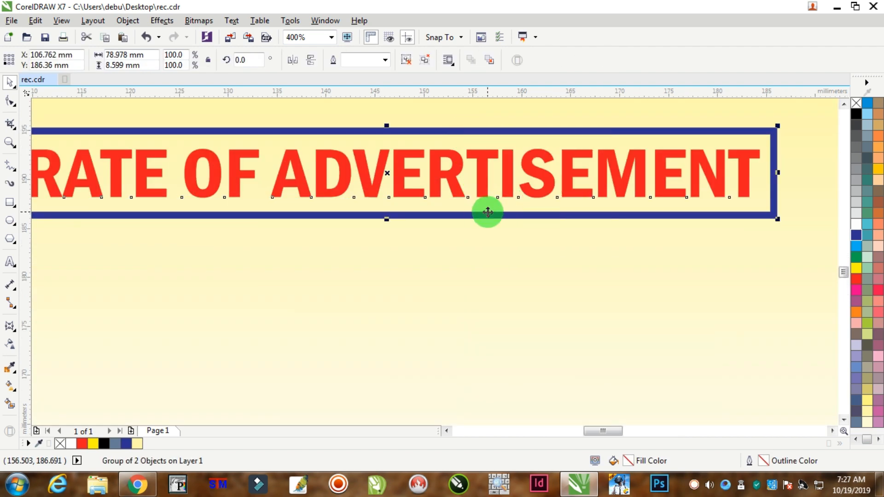
shift+click(485, 209)
Move the three-line payment note from beside the page to the bottom of the lower panel and centre it horizontally on the panel.
scroll(474, 286, down, 1)
scroll(480, 286, down, 3)
click(681, 276)
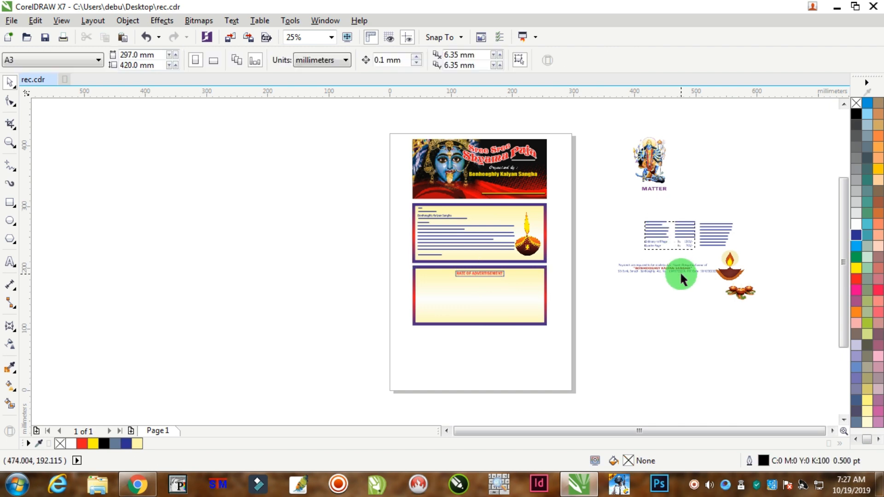
scroll(746, 286, up, 1)
click(749, 302)
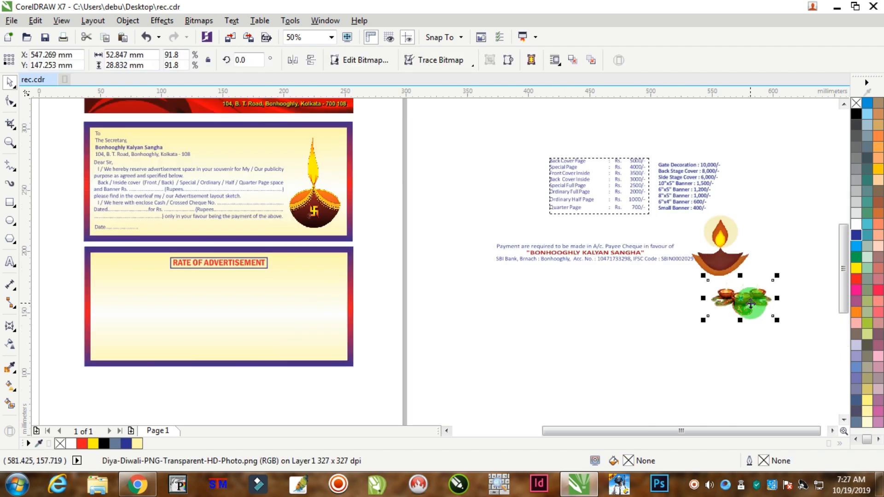
drag(450, 224, 728, 290)
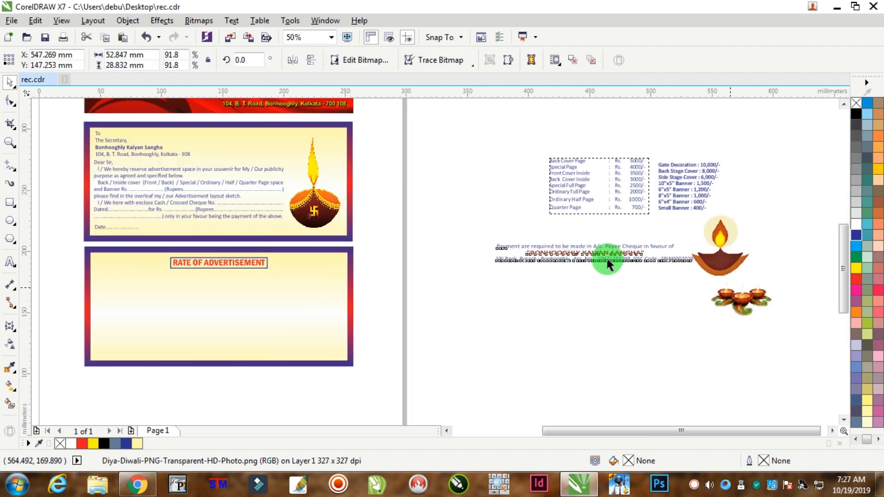
drag(614, 251, 213, 352)
scroll(214, 353, up, 2)
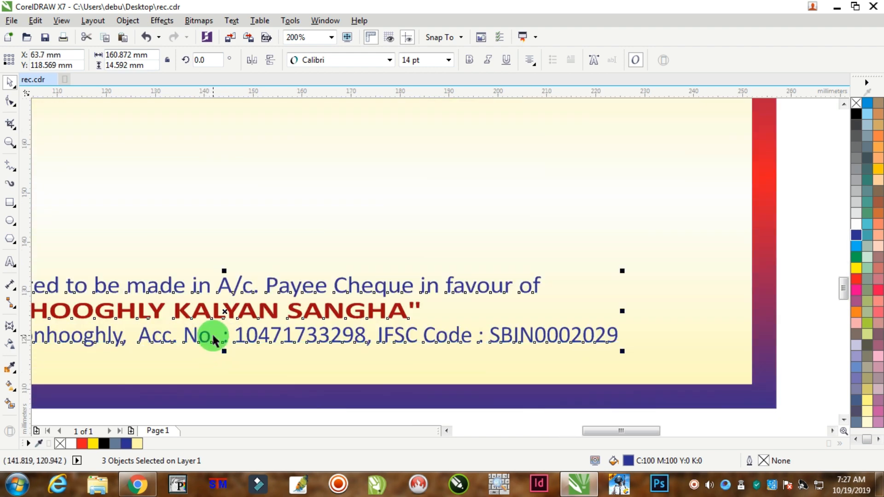
shift+click(313, 267)
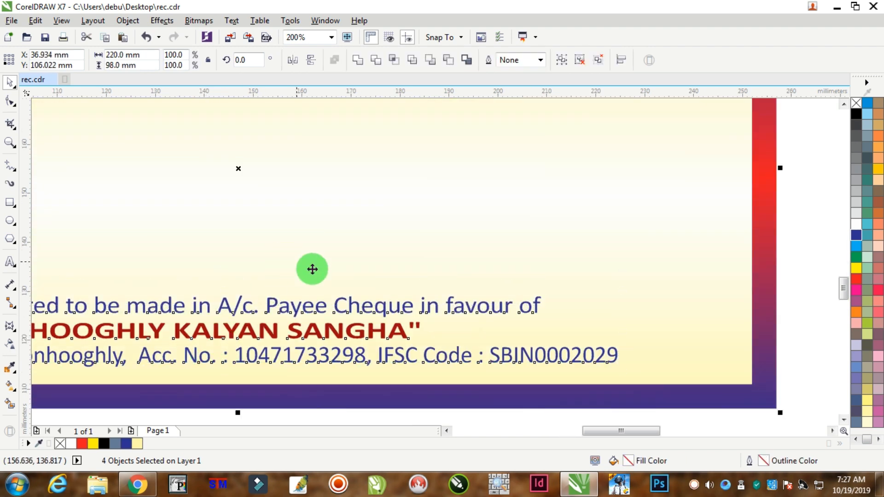
scroll(322, 272, down, 1)
drag(97, 371, 87, 372)
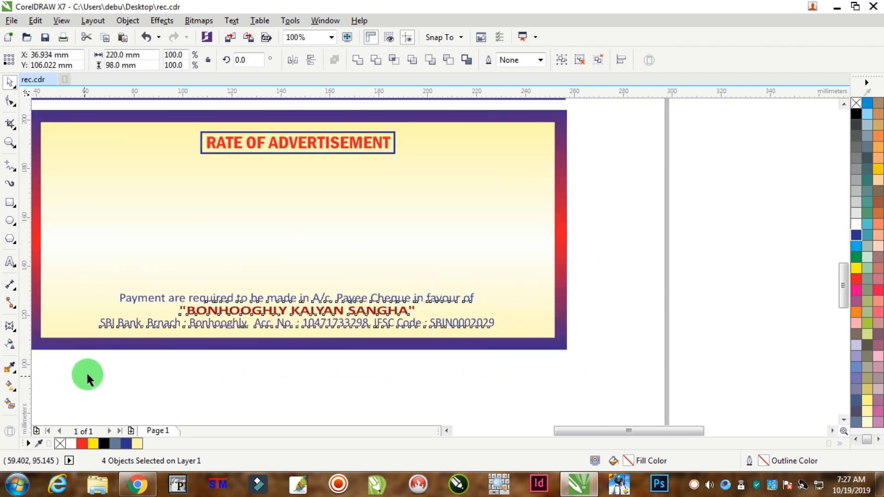
Move the page rate list from beside the page into the left half of the lower panel, between the heading and payment note.
scroll(148, 331, down, 1)
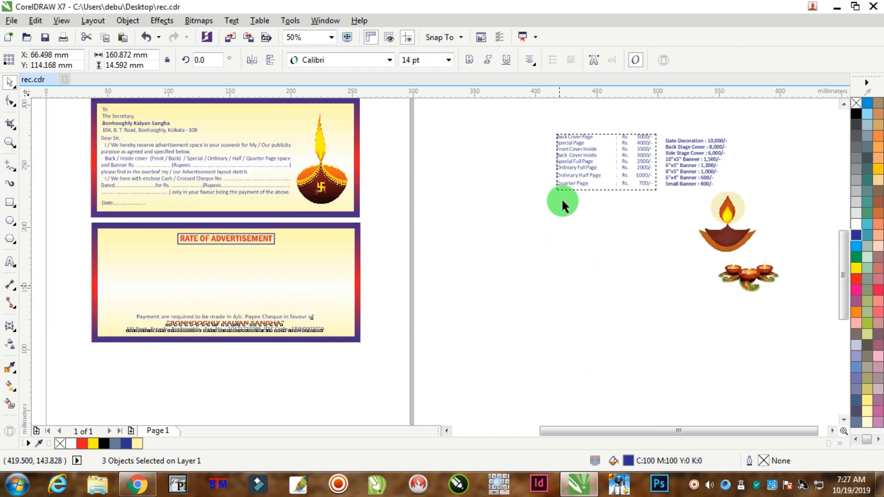
drag(602, 154, 161, 277)
scroll(144, 273, up, 1)
click(618, 209)
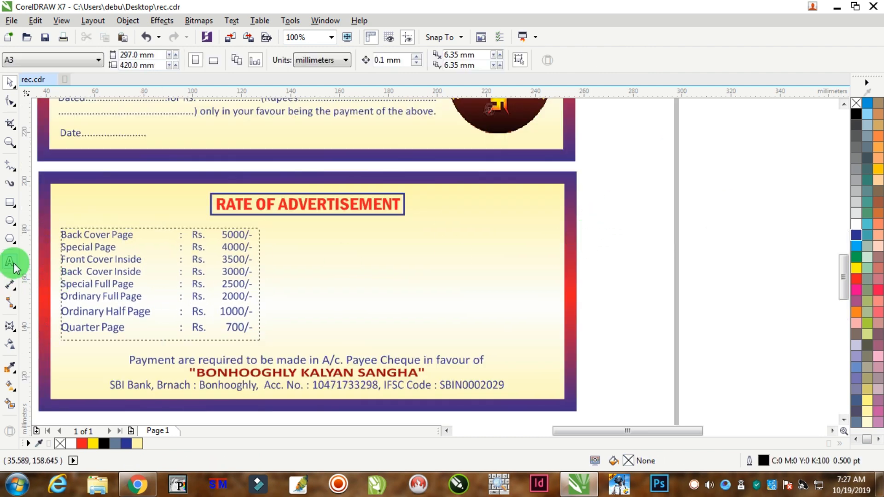
Copy the "Back Cover Page : Rs. 5000/-" line into a new paragraph text frame about 96 × 31.5 mm beside the rate list.
click(14, 264)
drag(92, 233, 67, 235)
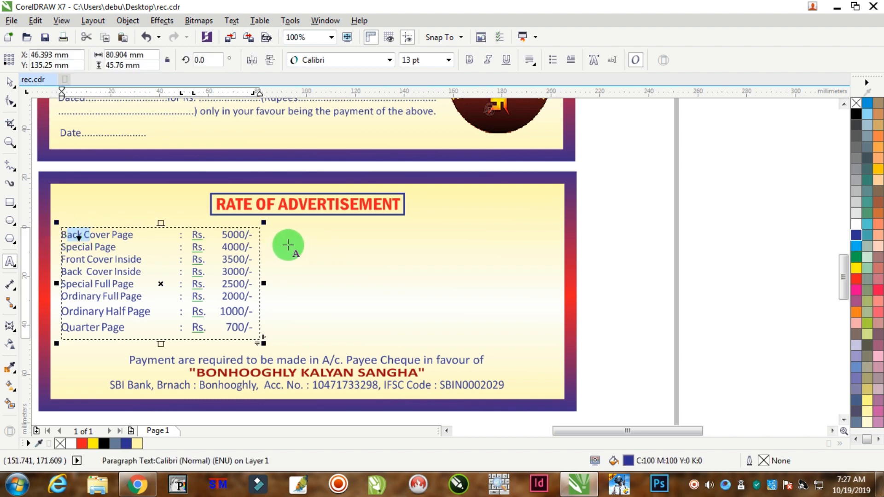
key(ctrl+c)
drag(282, 228, 518, 304)
key(ctrl+v)
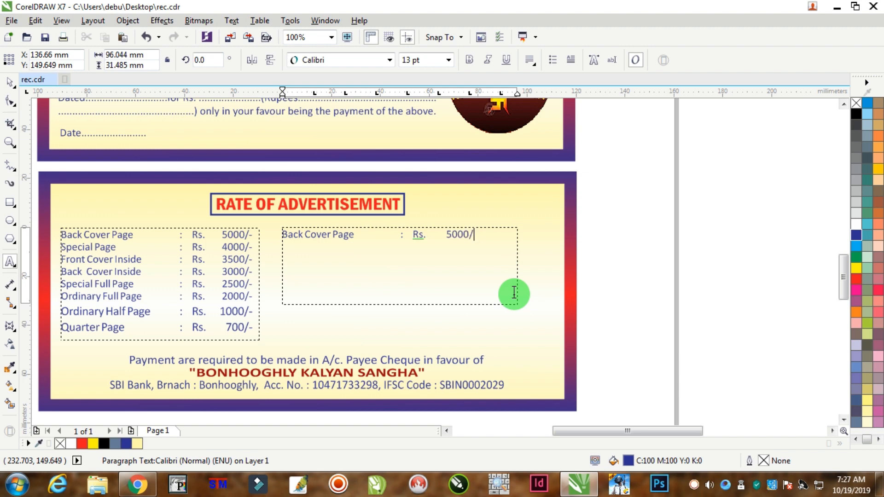
Reset the tab stops of the copied "Back Cover Page" line so the colon, "Rs." and amount sit in separate columns.
key(ctrl+a)
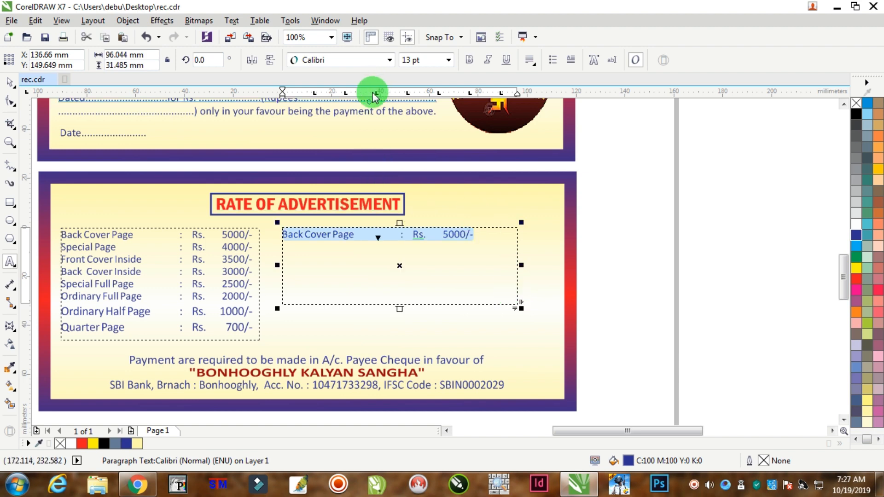
mouse_move(315, 95)
mouse_down()
mouse_move(398, 86)
mouse_move(428, 46)
mouse_move(441, 90)
mouse_move(472, 74)
mouse_move(499, 94)
mouse_move(377, 93)
mouse_up()
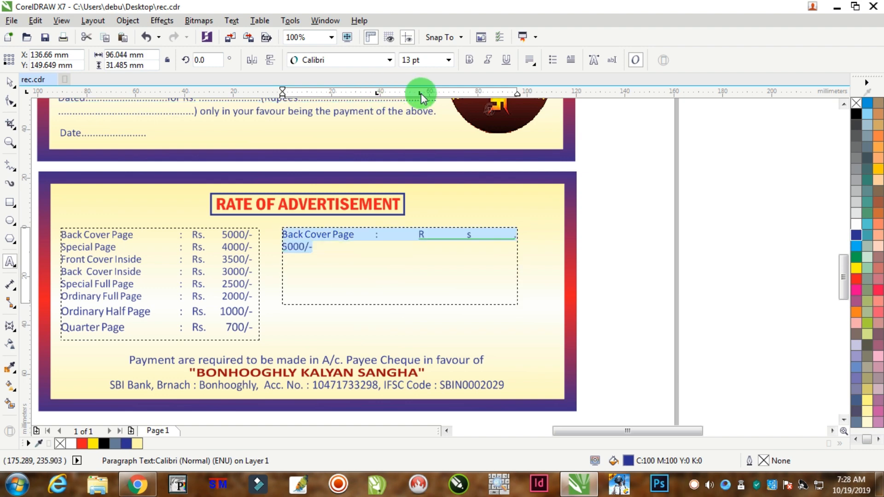
click(422, 93)
click(481, 94)
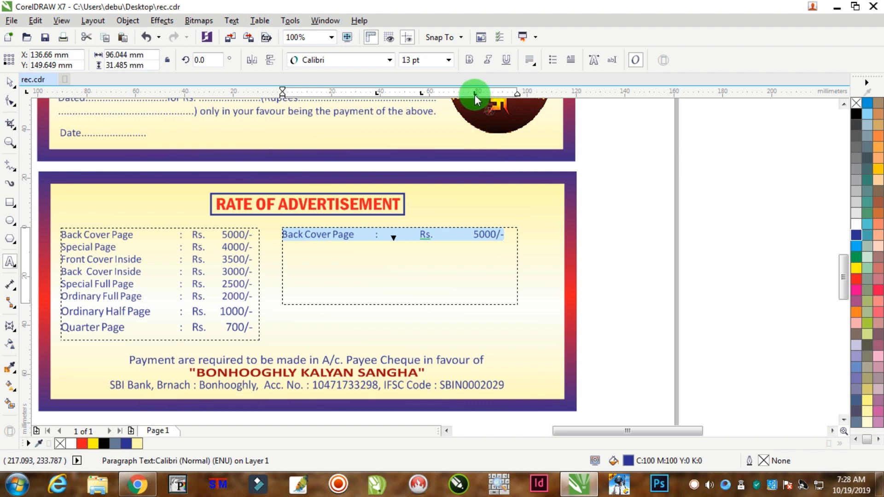
right_click(475, 95)
click(503, 178)
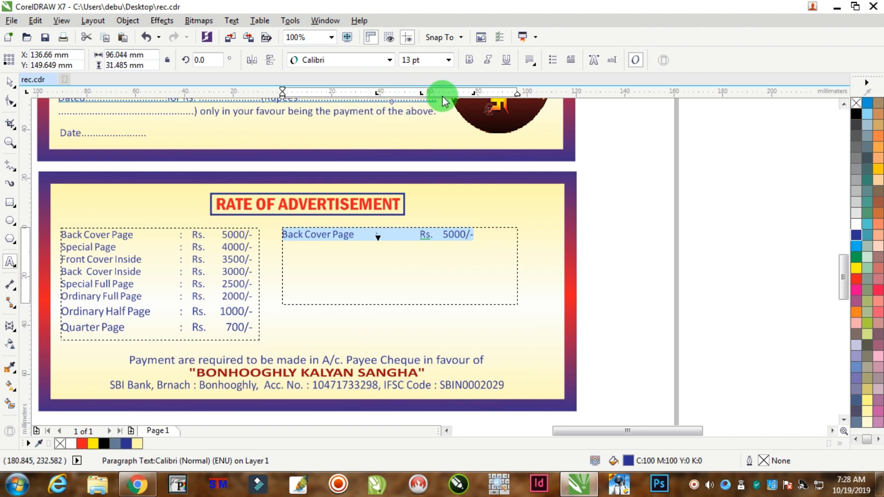
click(411, 258)
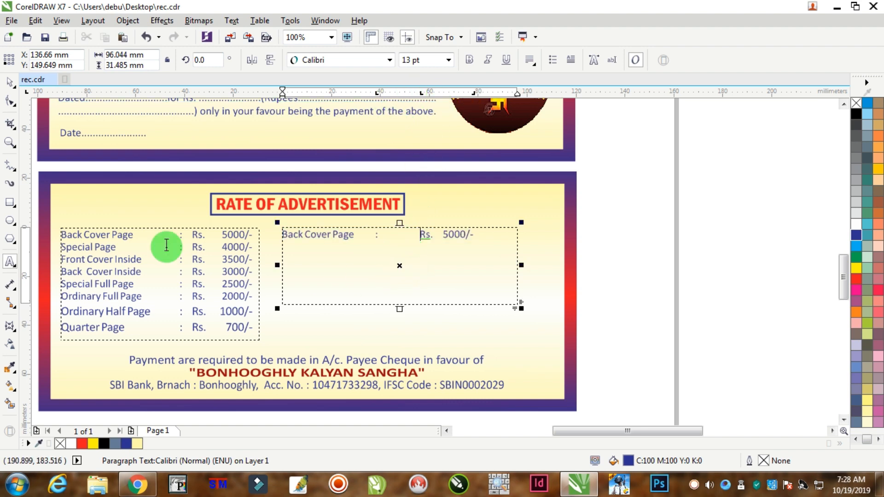
Delete the copied "Back Cover Page" text frame beside the page rate list.
click(10, 84)
drag(374, 264, 356, 268)
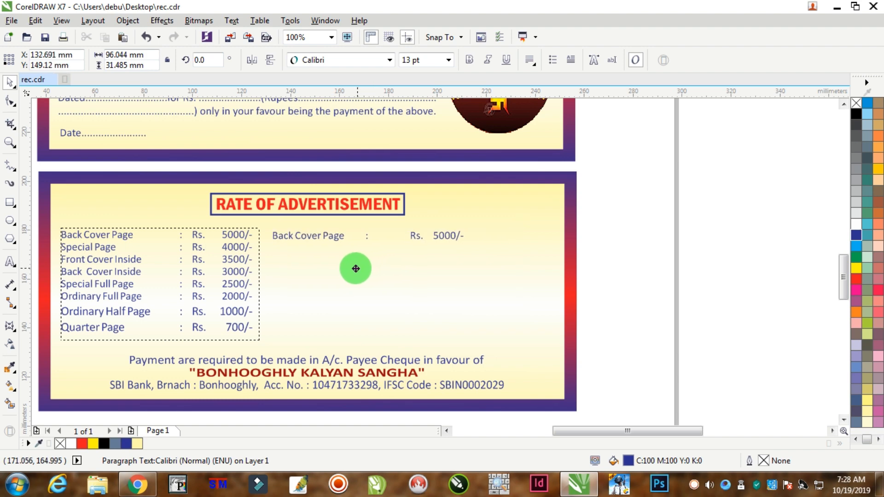
key(Delete)
click(253, 281)
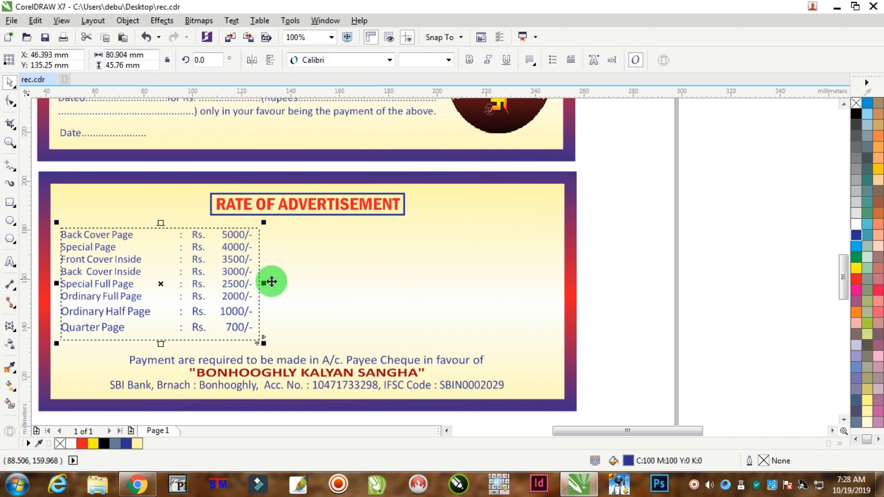
Move the gate, stage and banner rate list from beside the page into the lower panel, beside the page rate list.
scroll(352, 281, down, 2)
click(581, 196)
drag(543, 244, 373, 253)
scroll(394, 276, up, 1)
scroll(399, 274, up, 1)
scroll(329, 270, down, 1)
scroll(307, 290, up, 1)
click(621, 198)
key(ctrl+z)
click(654, 198)
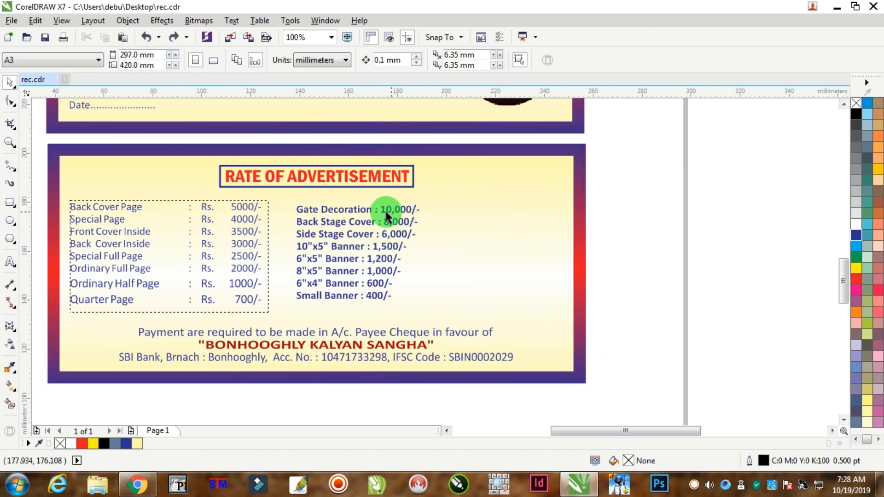
Frame the gate and banner rates with a rectangle about 58 × 42 mm, give it a 2 pt red outline, and nudge the text inside it.
click(10, 201)
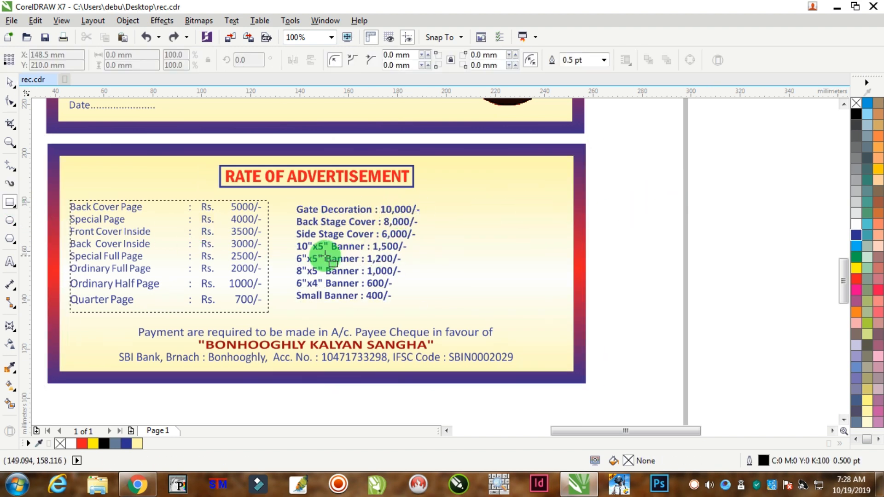
scroll(335, 256, up, 1)
drag(250, 149, 533, 357)
key(F12)
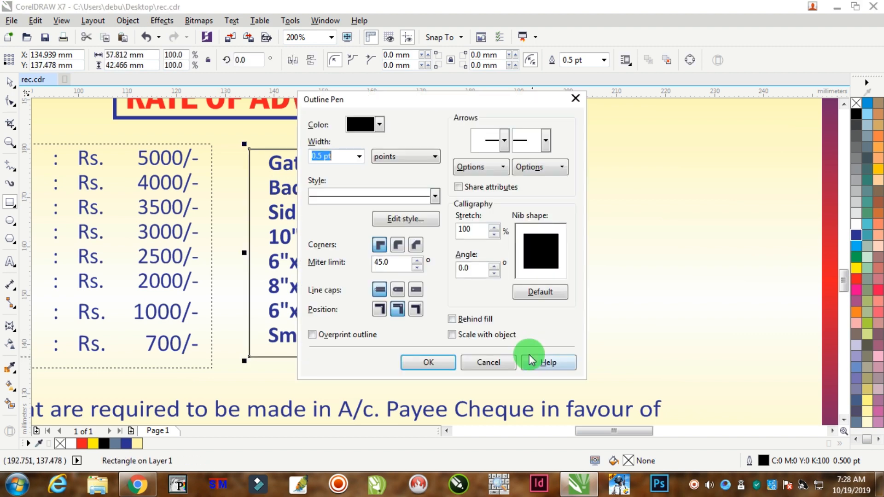
key(Return)
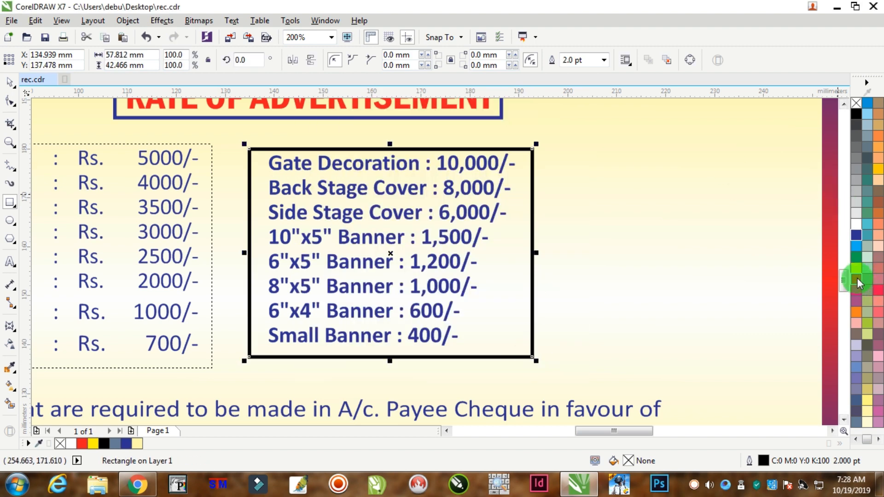
right_click(857, 279)
click(10, 83)
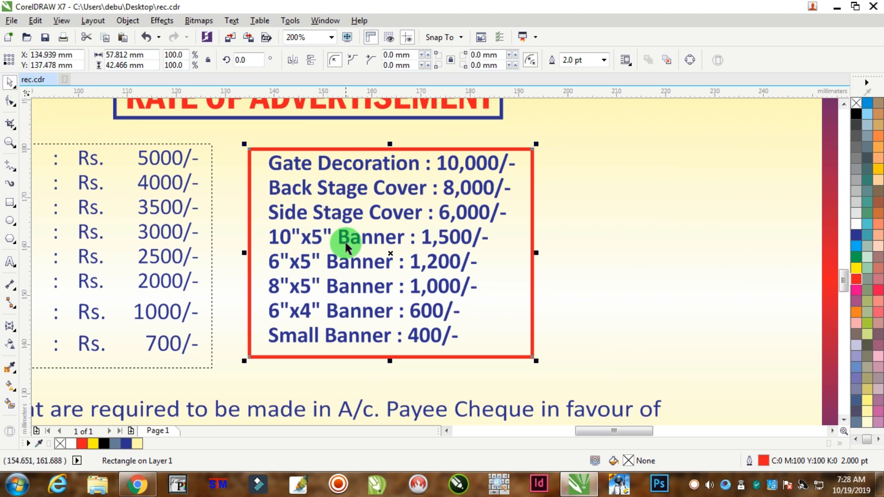
drag(288, 343, 285, 340)
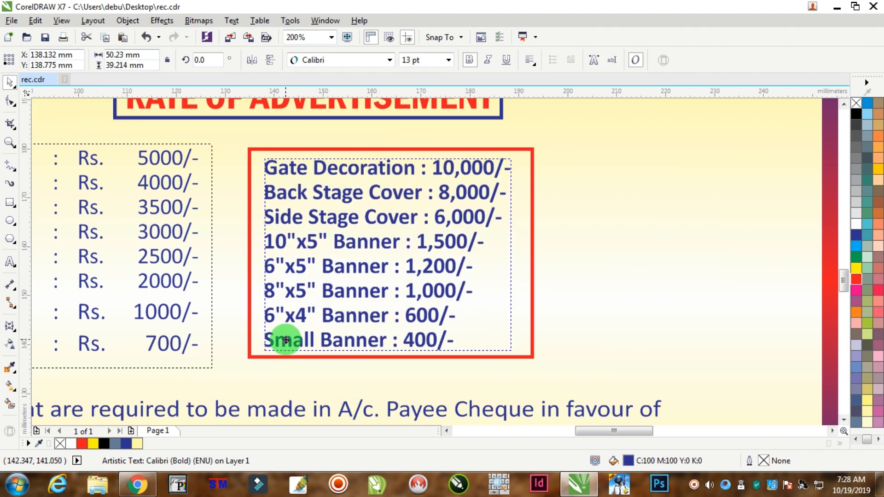
Convert the red frame to curves and move its lower-right corner node about 13 mm inward to slant the right edge.
click(535, 164)
right_click(507, 146)
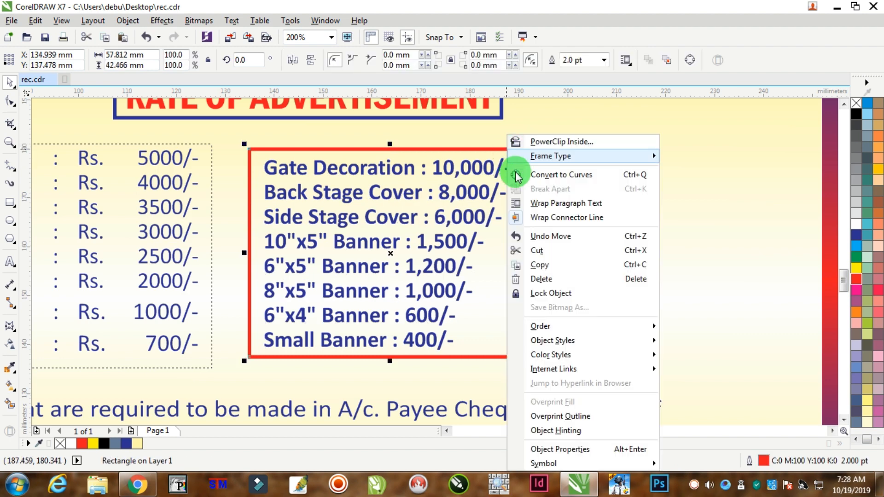
click(534, 175)
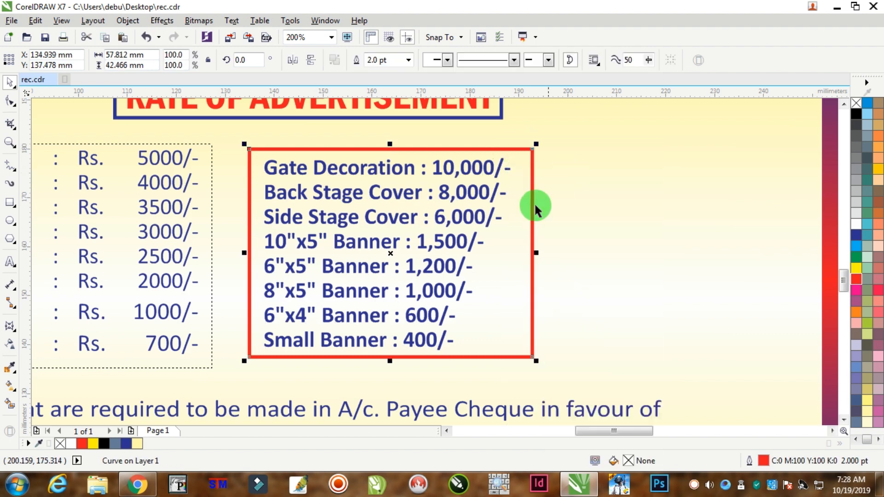
click(15, 103)
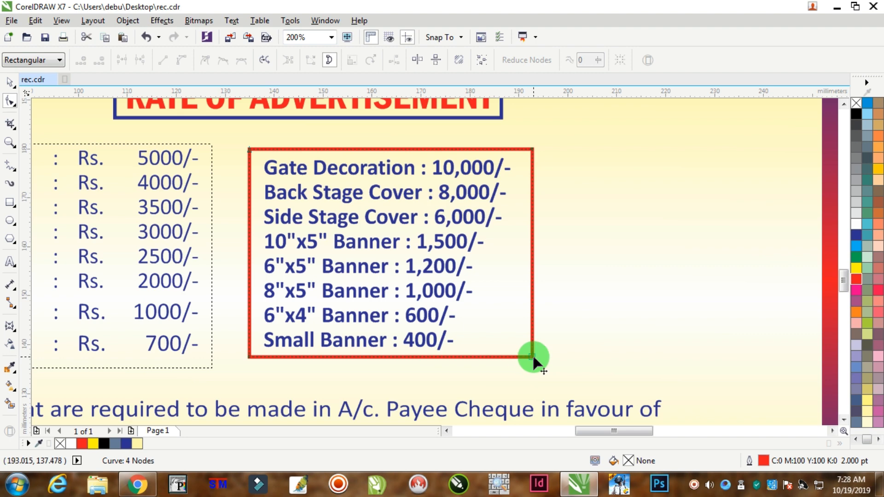
drag(532, 357, 468, 357)
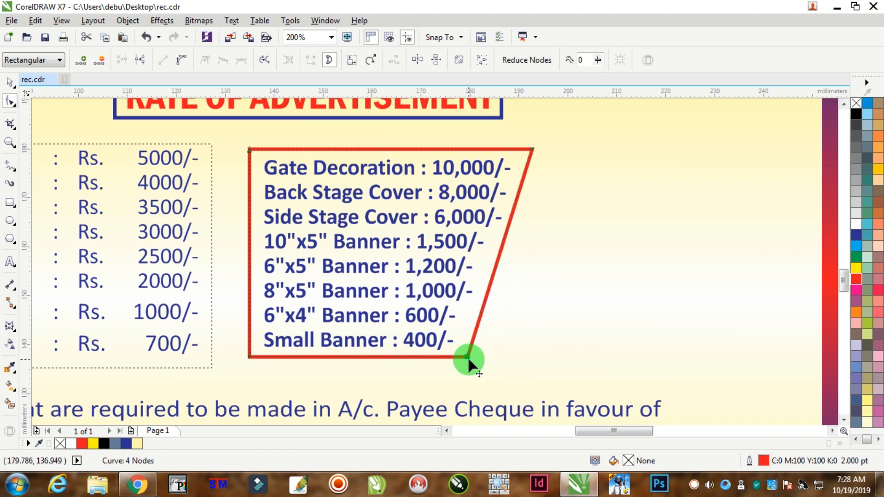
scroll(468, 357, down, 2)
click(11, 83)
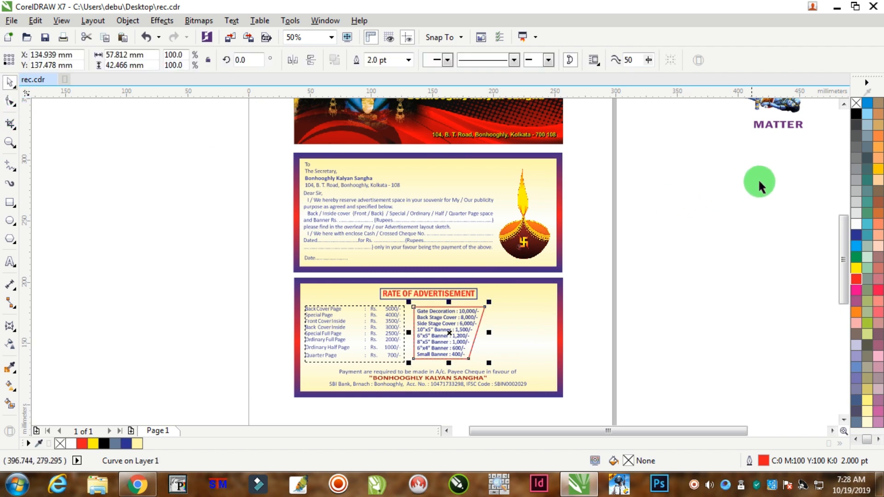
click(651, 257)
Move the single diya image from beside the page to the right end of the lower panel and scale it down.
scroll(652, 261, down, 1)
scroll(778, 283, up, 1)
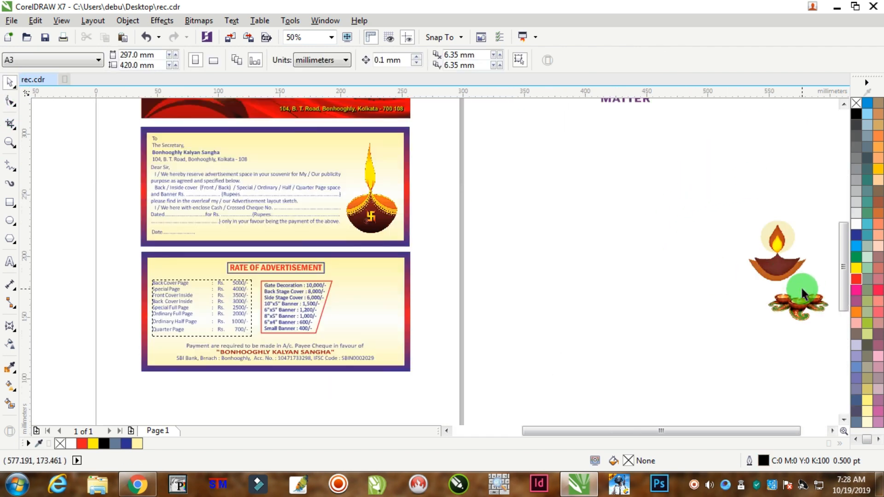
drag(760, 296, 373, 309)
scroll(373, 308, up, 1)
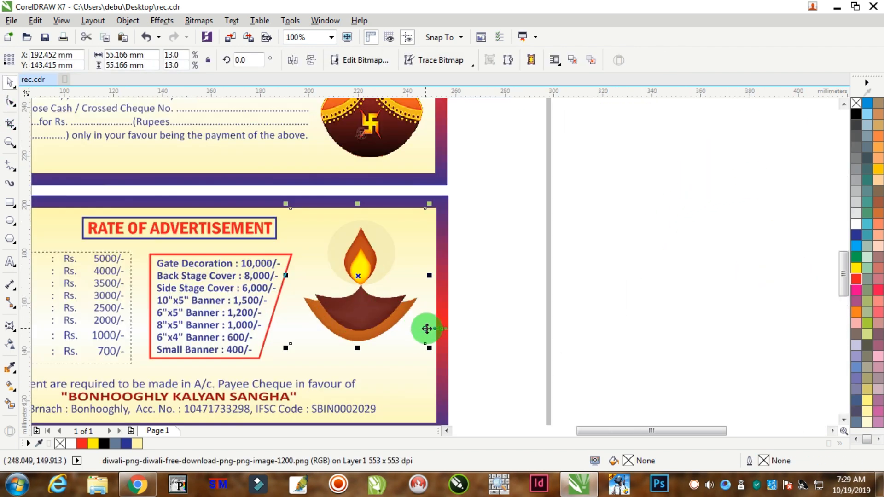
drag(435, 351, 392, 303)
Move the three-diya image into the lower panel's bottom-right corner beneath the single diya and enlarge it to about 58 × 32 mm.
scroll(392, 304, down, 2)
drag(628, 306, 510, 305)
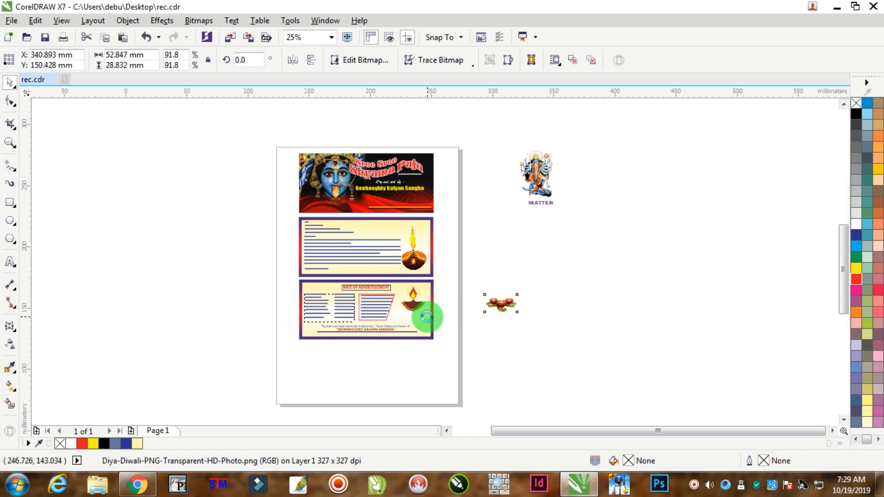
scroll(430, 312, up, 1)
drag(568, 292, 407, 355)
scroll(401, 328, up, 1)
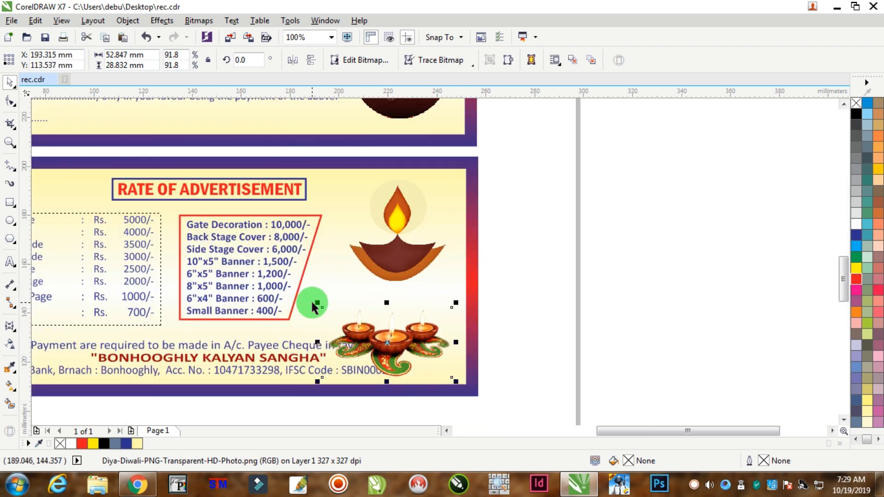
drag(318, 305, 305, 289)
drag(403, 342, 414, 337)
Enlarge the single diya image above the three diyas to about 54 × 54 mm.
click(419, 255)
drag(339, 284, 316, 306)
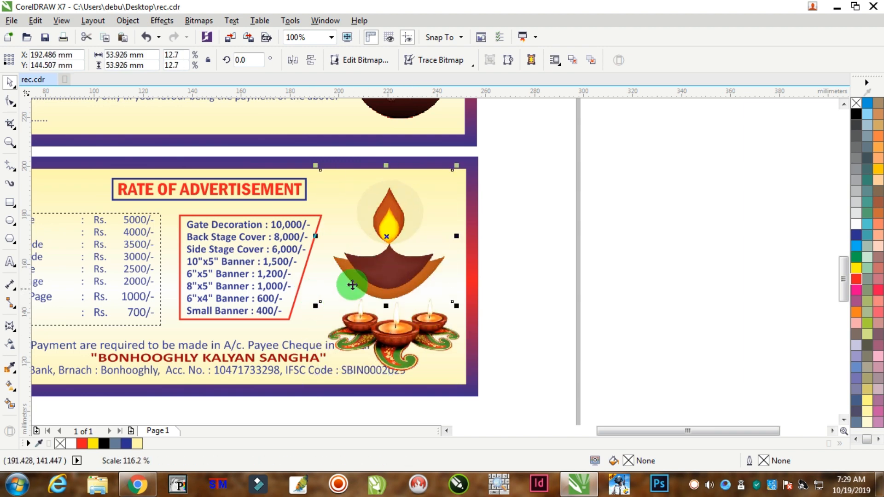
click(657, 320)
click(391, 351)
Shift the three-line payment note left, clear of the diyas, and narrow it to about 153 mm wide.
scroll(293, 377, down, 1)
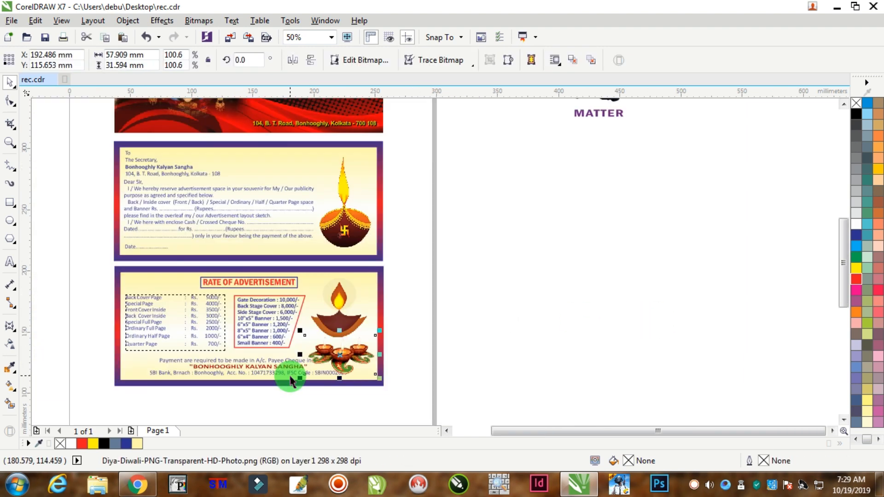
click(162, 383)
scroll(162, 382, up, 1)
click(295, 354)
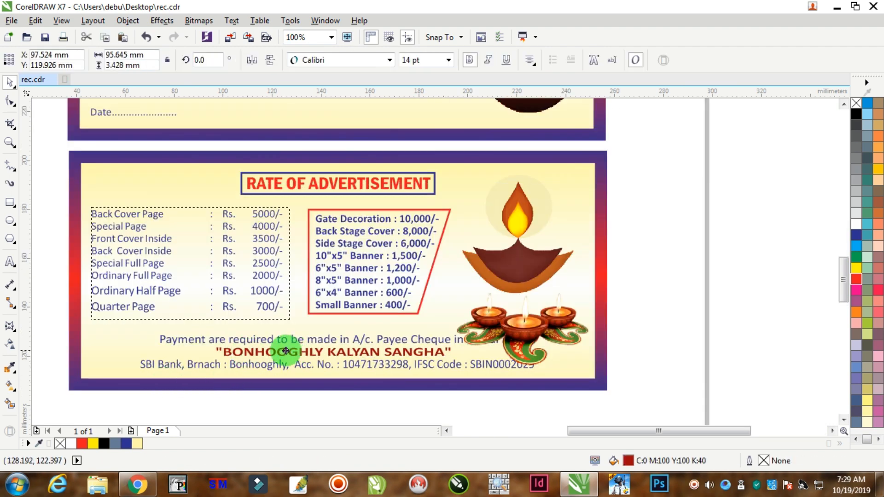
drag(50, 322, 403, 381)
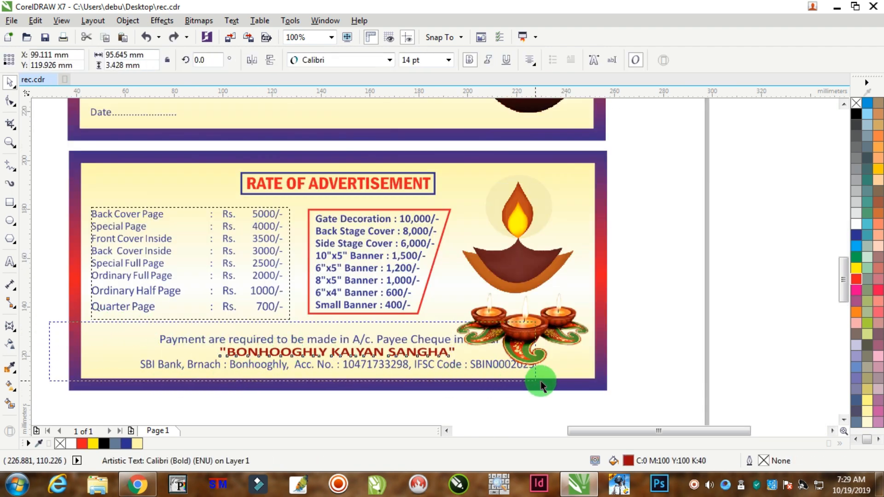
drag(573, 386, 573, 385)
drag(414, 352, 365, 351)
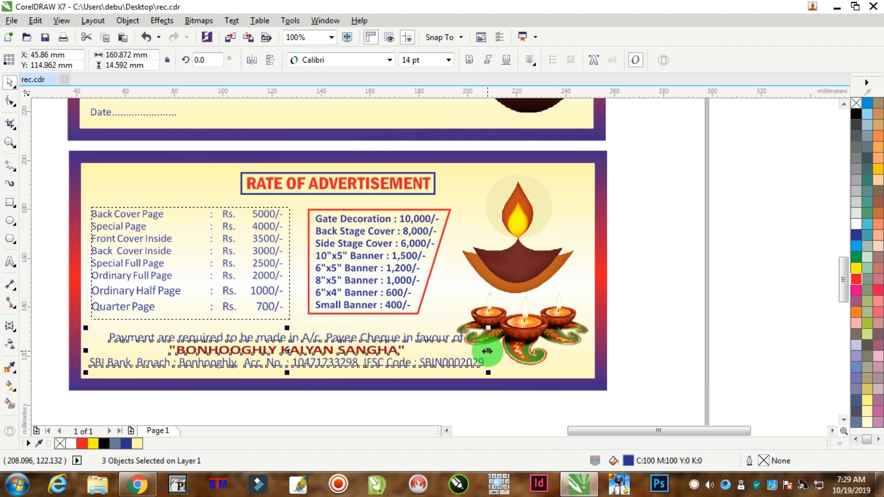
drag(488, 351, 469, 351)
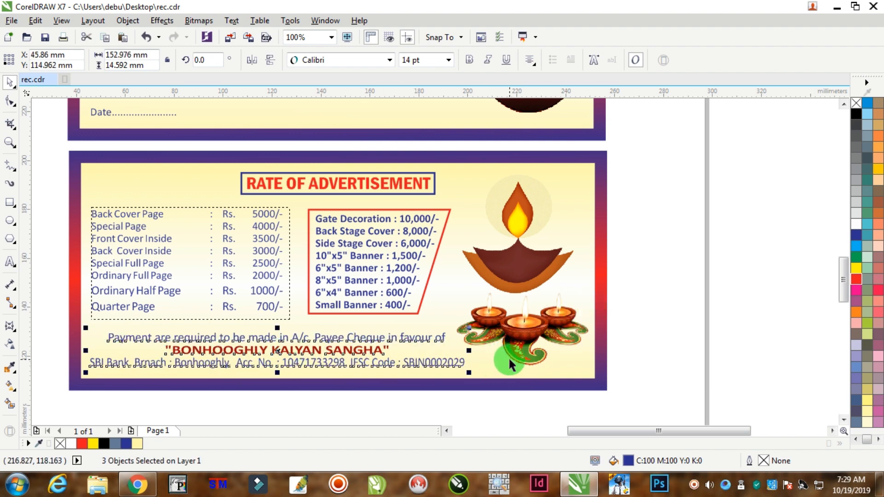
key(Down)
click(671, 239)
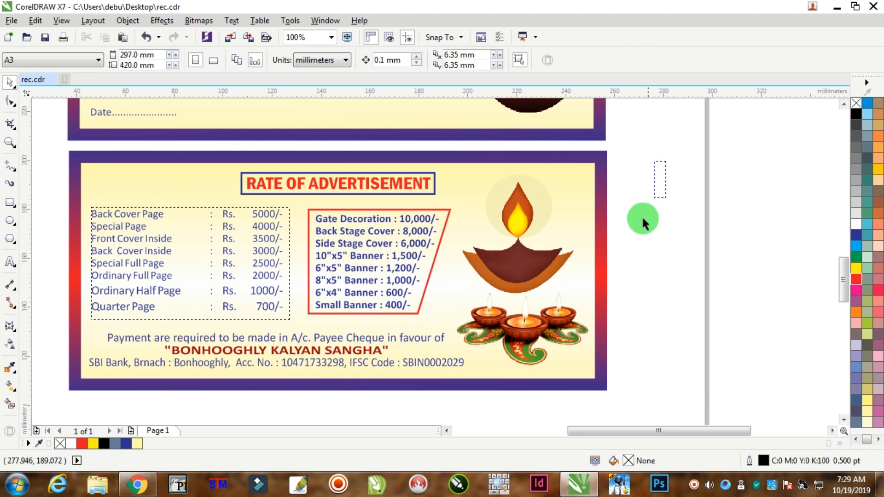
Nudge both rate lists together with the red frame about 0.9 mm down and 0.9 mm to the right.
drag(650, 138, 428, 392)
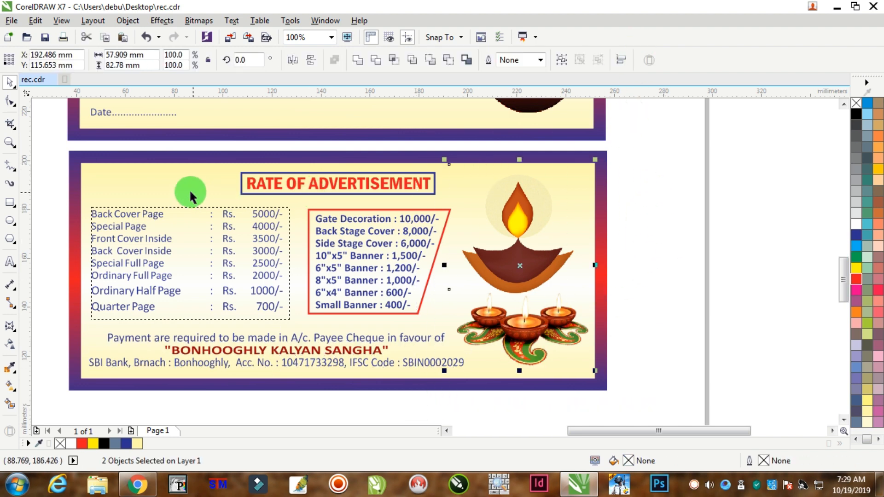
drag(62, 193, 439, 313)
key(Down)
key(Down)
key(Down)
key(Down)
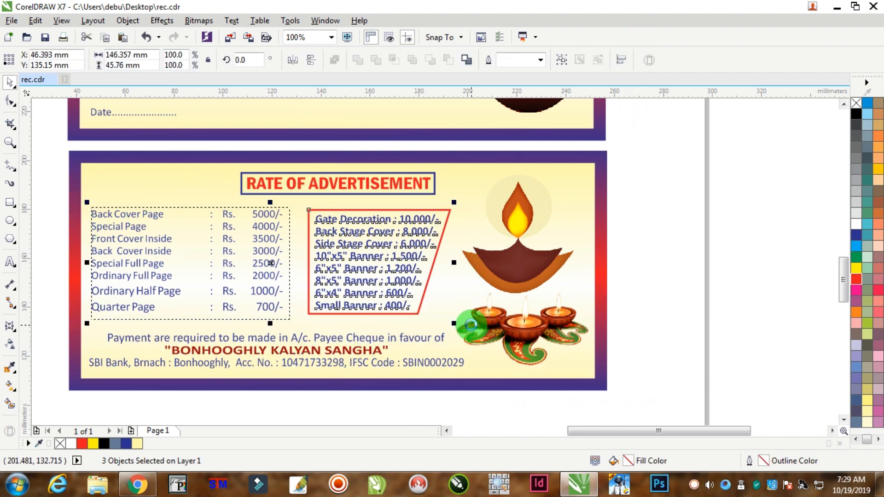
key(Right)
key(Right)
key(Right)
key(Right)
key(Right)
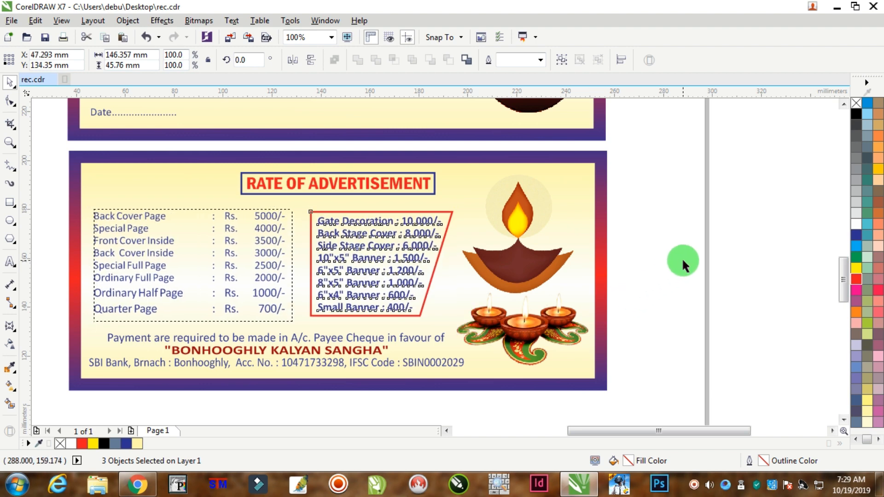
click(682, 258)
Copy the blank gradient-bordered panel background into the empty area of the page below the rate panel.
scroll(583, 287, down, 2)
scroll(544, 299, down, 3)
scroll(539, 297, up, 2)
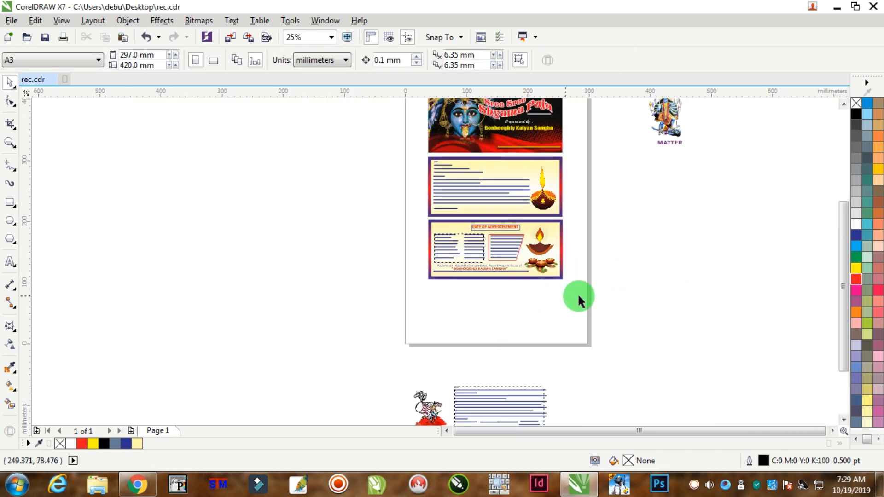
scroll(551, 308, up, 1)
drag(574, 242, 573, 356)
scroll(689, 288, down, 2)
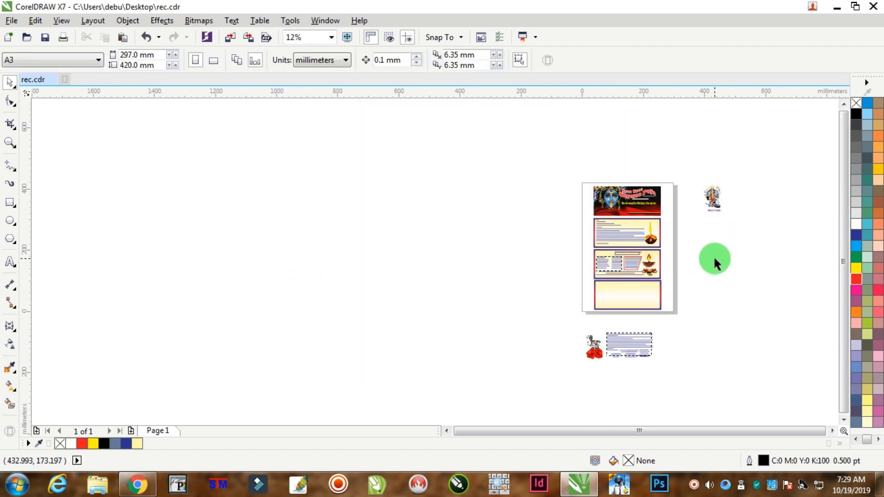
scroll(748, 194, up, 2)
scroll(688, 265, down, 2)
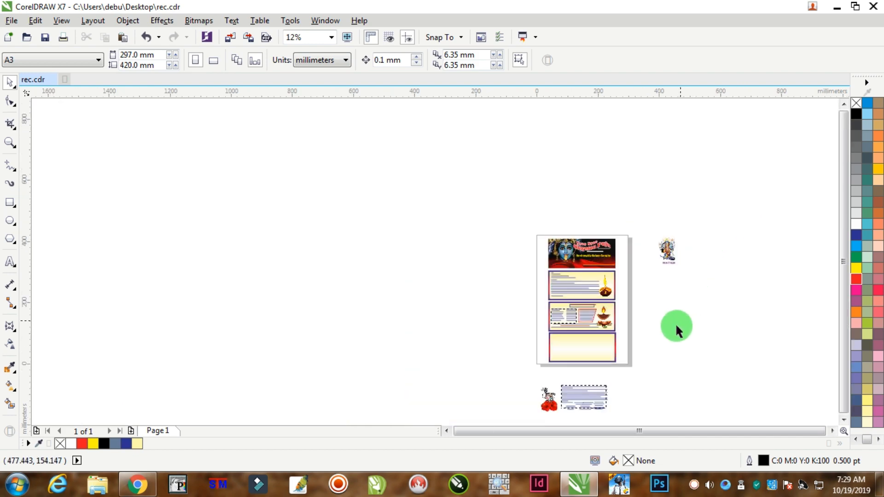
Place the "MATTER" heading at the top of the blank bottom panel and centre it horizontally on that panel.
scroll(664, 341, up, 1)
drag(672, 187, 524, 330)
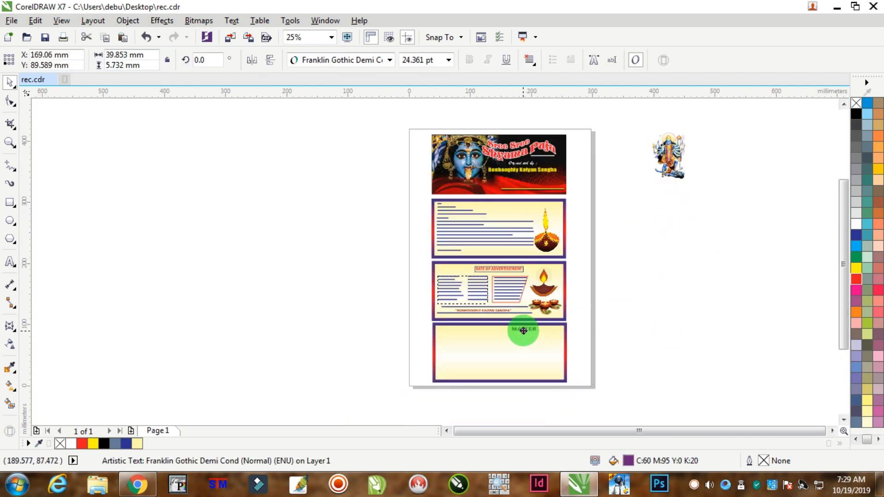
scroll(510, 336, down, 2)
scroll(515, 349, up, 4)
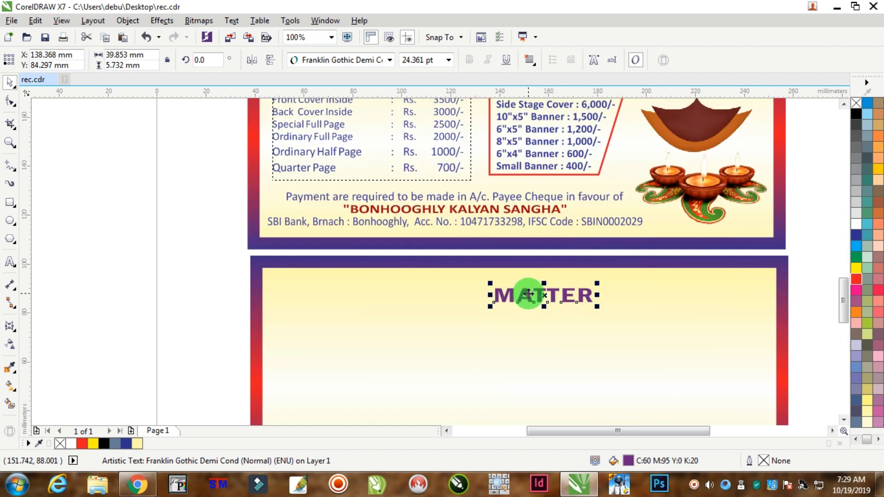
drag(525, 294, 508, 282)
shift+click(371, 345)
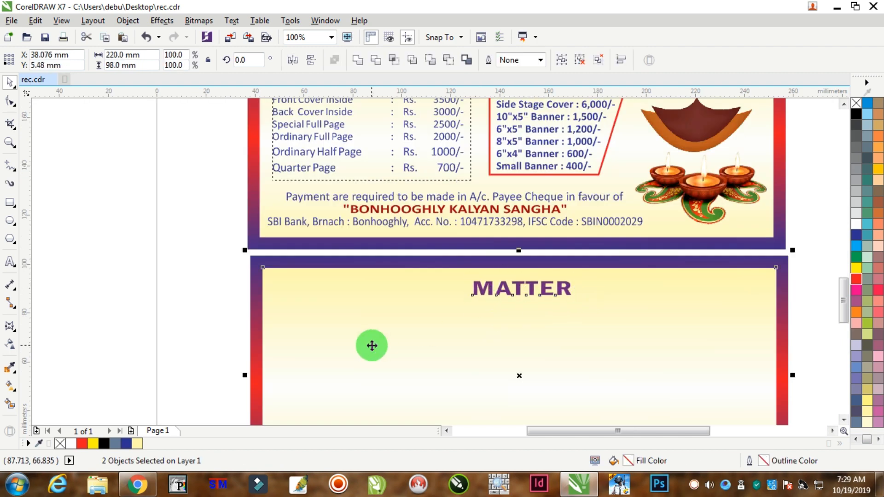
key(c)
Move the goddess image from beside the page into the right end of the "MATTER" panel, just inside its border.
scroll(639, 298, down, 3)
click(570, 227)
drag(570, 230, 511, 328)
scroll(512, 329, up, 3)
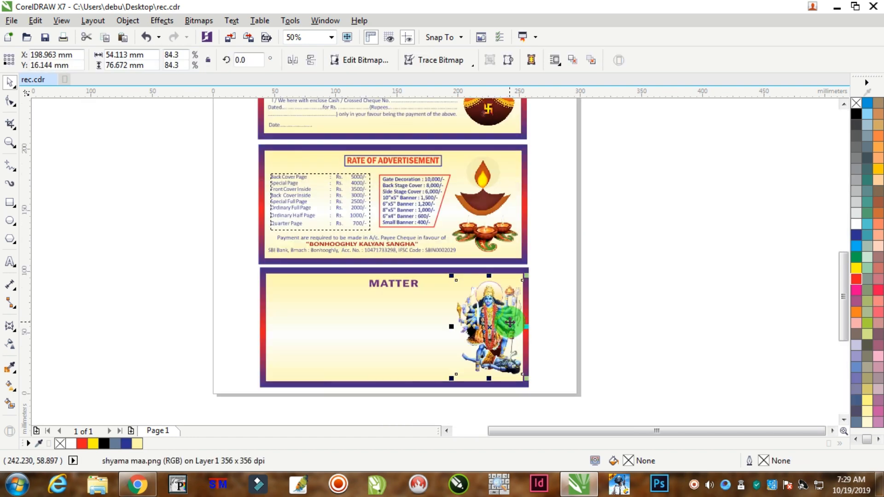
scroll(500, 332, up, 1)
drag(501, 328, 493, 324)
scroll(480, 344, down, 1)
click(613, 347)
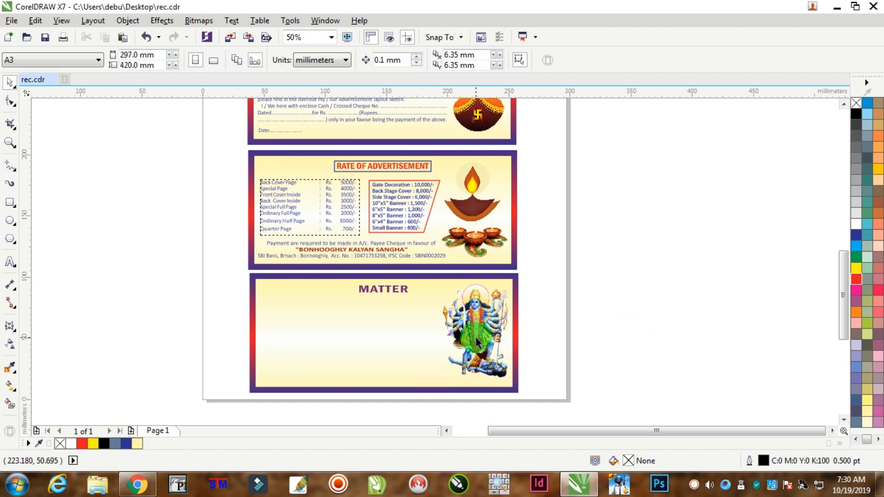
scroll(482, 365, up, 1)
click(500, 339)
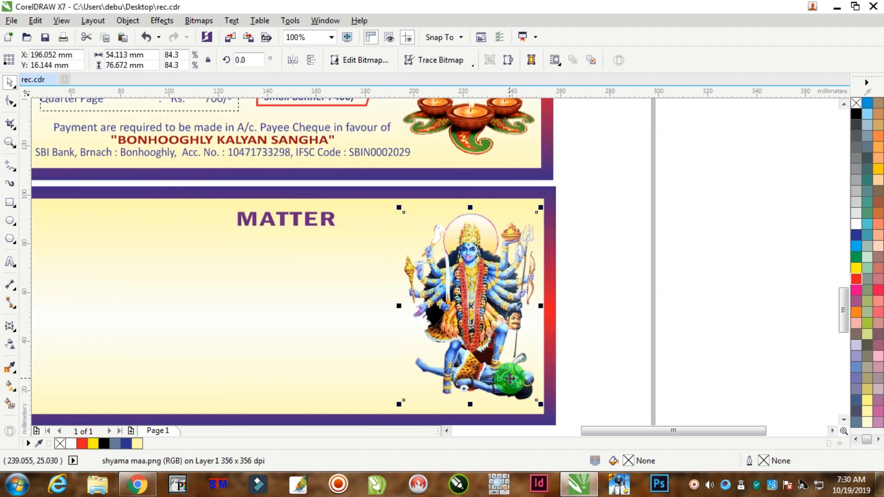
Move the drummer artwork and letter text from below the page to the empty area left of the page.
scroll(515, 374, down, 1)
scroll(515, 374, down, 2)
click(517, 390)
scroll(517, 389, up, 1)
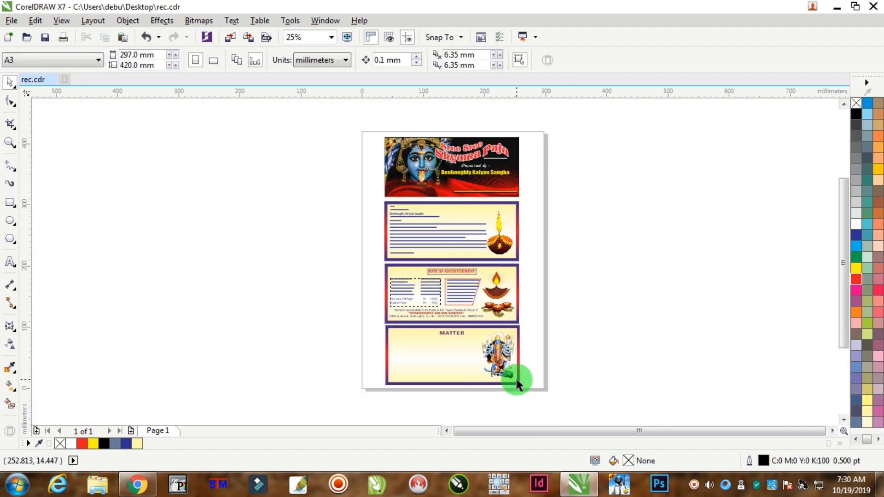
scroll(589, 421, down, 2)
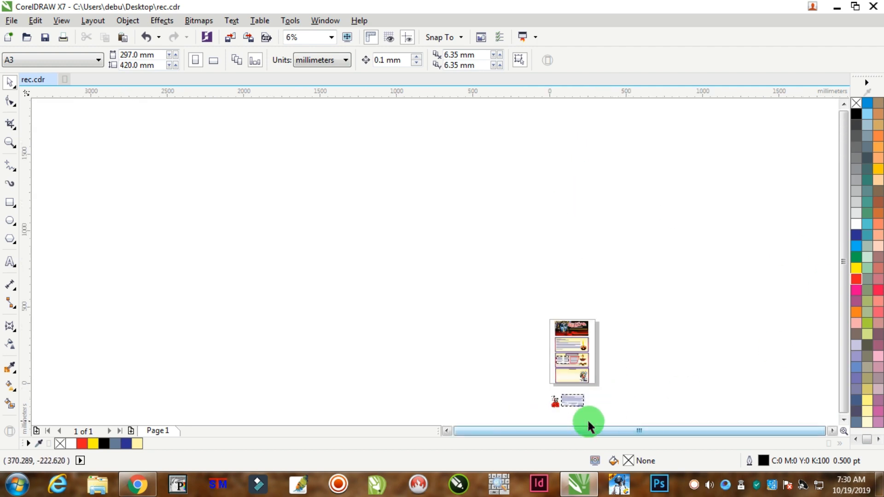
scroll(587, 415, up, 1)
drag(596, 374, 404, 246)
Set the page height to 600 mm and shift the banner with all its panels up to the top of the page.
click(497, 175)
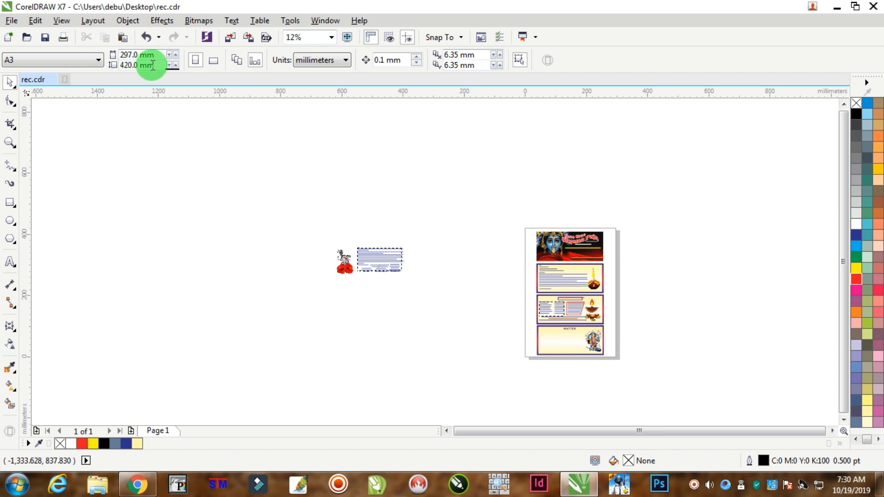
text(600)
key(Return)
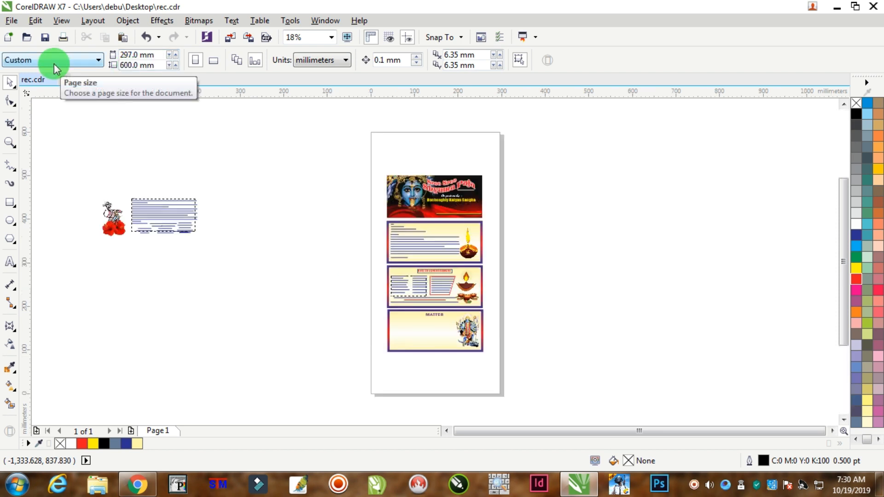
drag(576, 133, 270, 388)
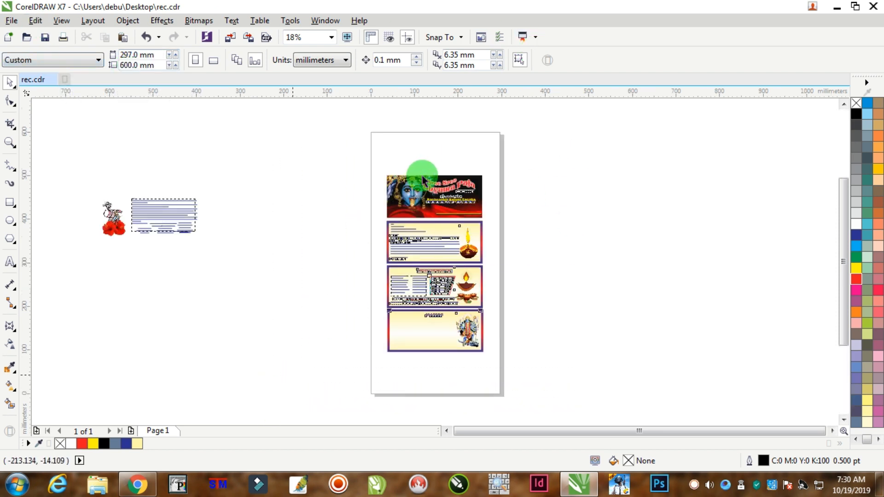
drag(418, 176, 407, 156)
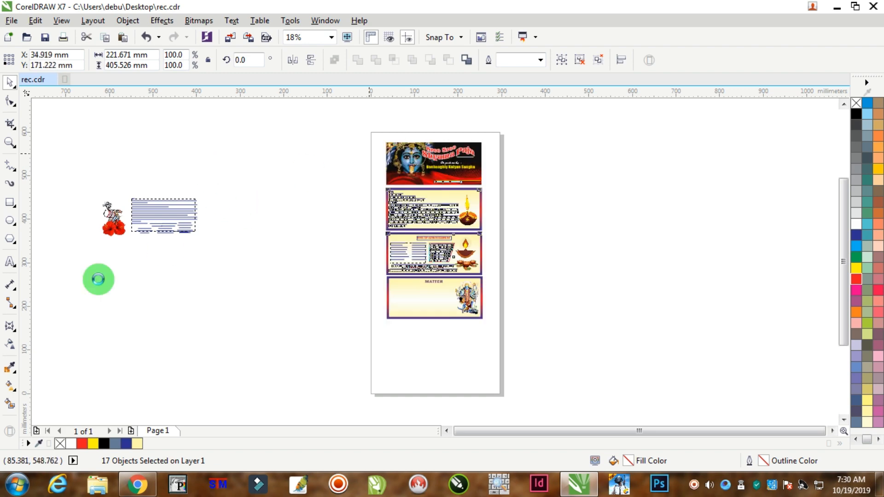
Move the drummer artwork and letter text from the left of the page to the empty area on its right.
drag(52, 291, 162, 242)
drag(230, 178, 13, 318)
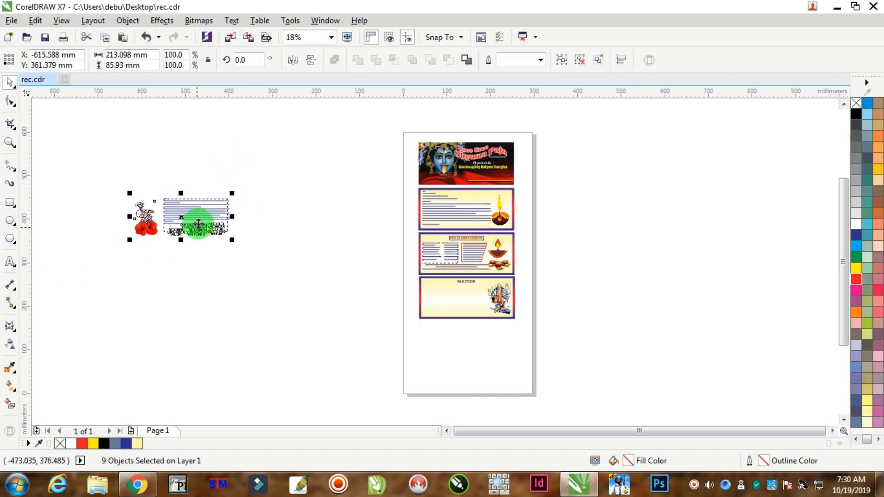
drag(204, 217, 660, 300)
Copy the blank gradient-bordered panel background to directly below the "MATTER" panel.
scroll(478, 315, up, 2)
click(488, 346)
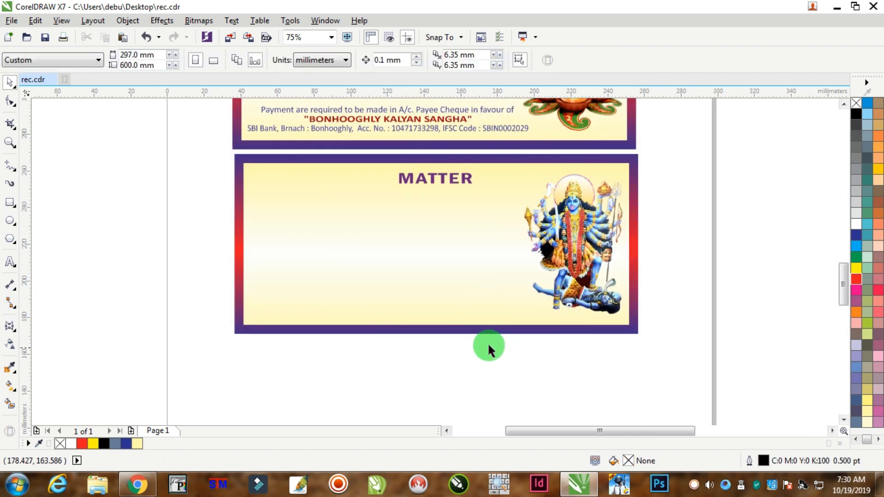
click(477, 307)
scroll(466, 355, down, 2)
drag(458, 315, 464, 402)
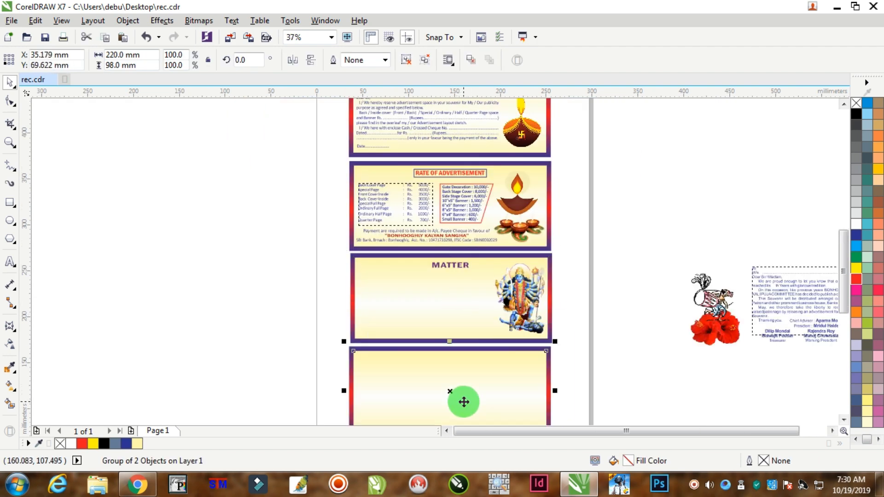
click(650, 214)
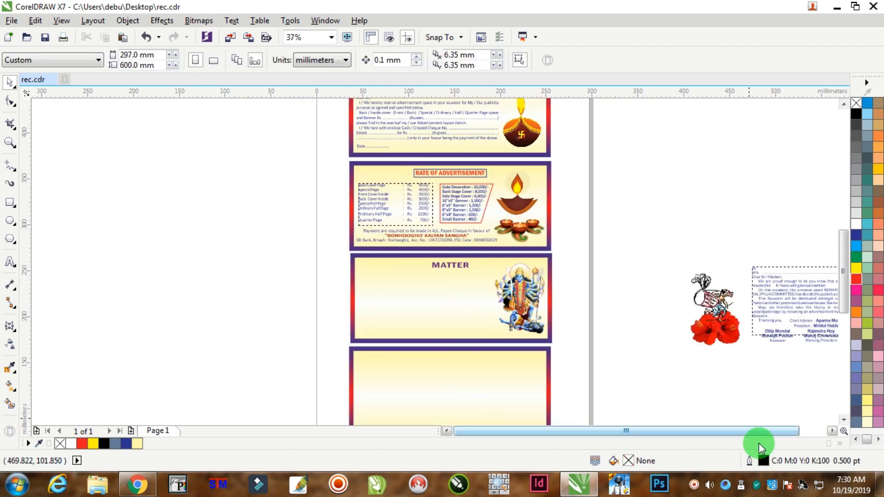
Place the drummer and hibiscus artwork at the left end of the new blank panel.
click(845, 419)
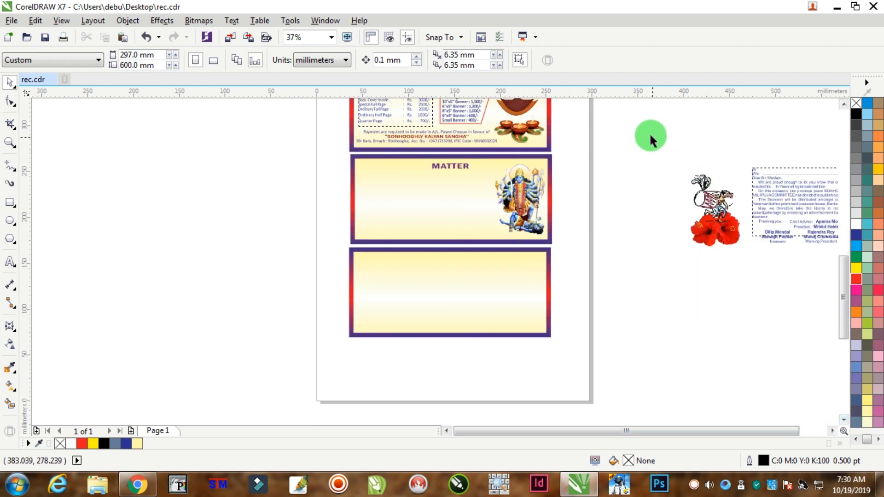
drag(760, 267, 760, 266)
drag(726, 222, 398, 305)
scroll(392, 305, up, 2)
click(434, 405)
Move the letter text and its signature lines into the new panel, to the right of the drummer artwork.
scroll(494, 368, down, 4)
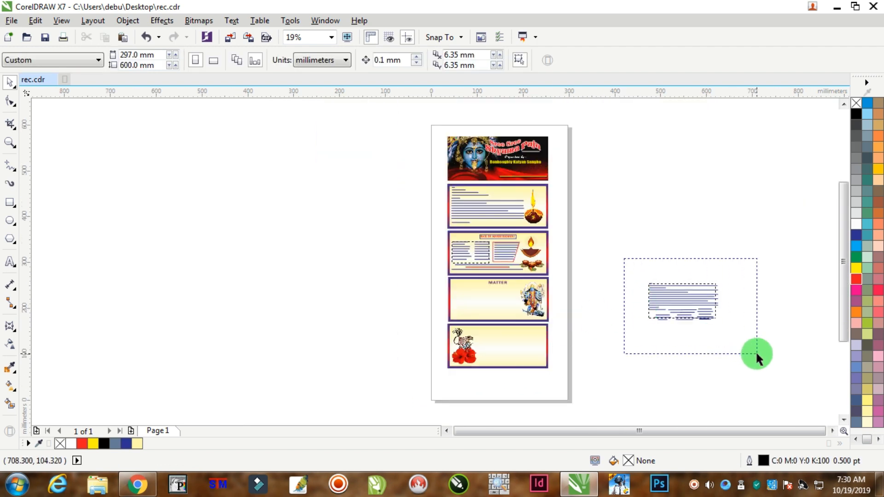
drag(756, 351, 756, 354)
mouse_move(636, 320)
mouse_down()
mouse_move(513, 335)
mouse_move(534, 355)
mouse_move(547, 349)
mouse_up()
scroll(515, 338, up, 4)
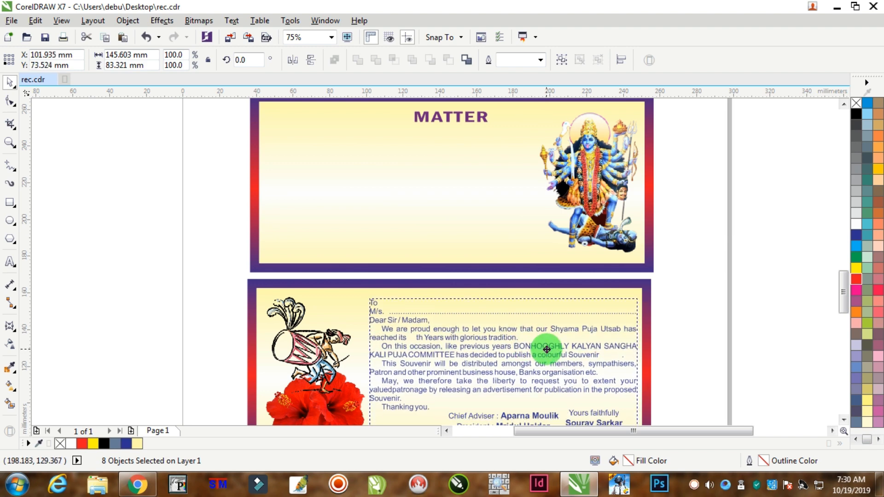
scroll(548, 364, down, 2)
scroll(539, 403, up, 2)
Nudge the drummer artwork slightly to the left, away from the letter text.
click(367, 297)
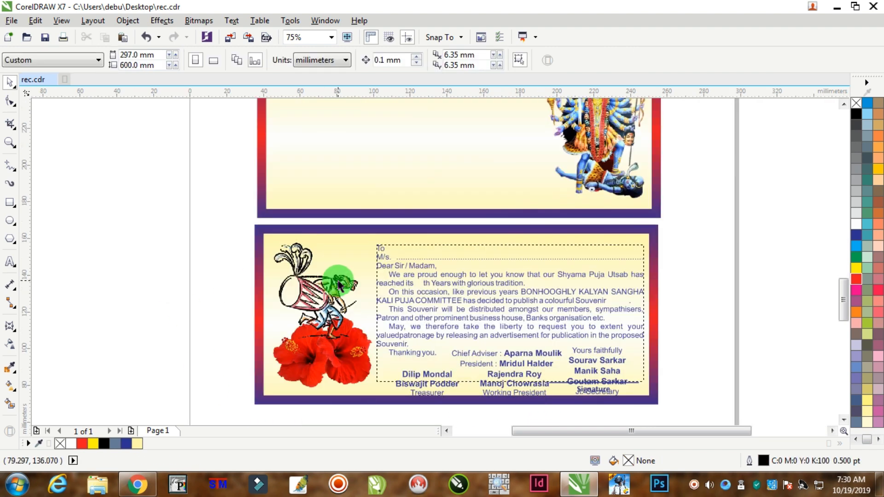
key(Left)
key(Left)
key(Left)
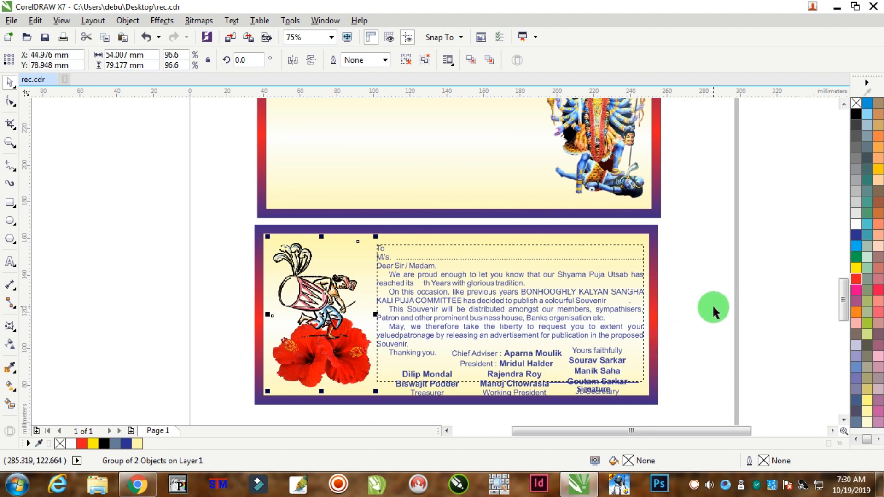
Extend the letter's paragraph text frame upward to about 76.5 mm high.
drag(707, 315, 368, 409)
click(698, 246)
click(462, 294)
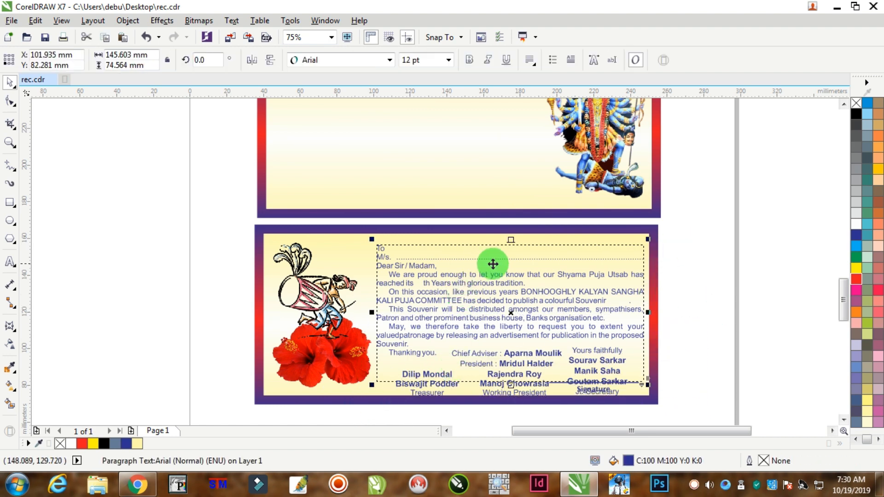
scroll(493, 264, up, 2)
drag(526, 220, 537, 263)
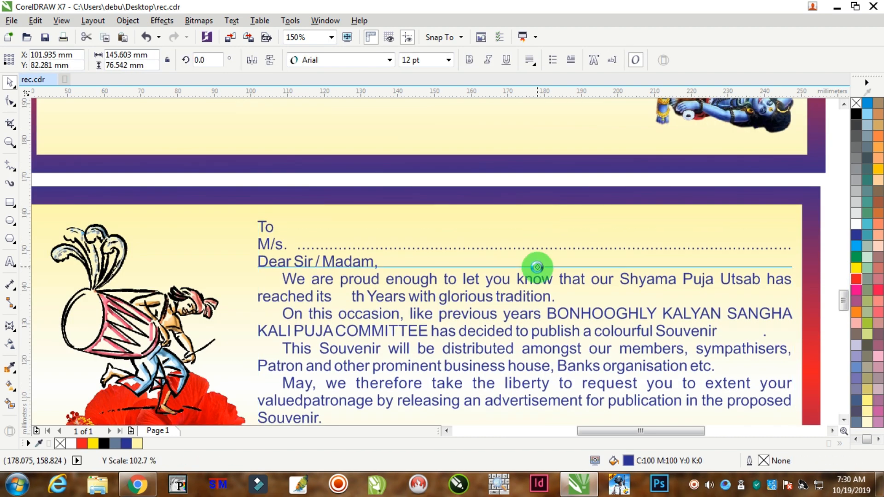
Fill the letter's paragraph text with dark red, C0 M100 Y100 K50.
scroll(537, 263, down, 2)
click(855, 279)
scroll(627, 305, up, 2)
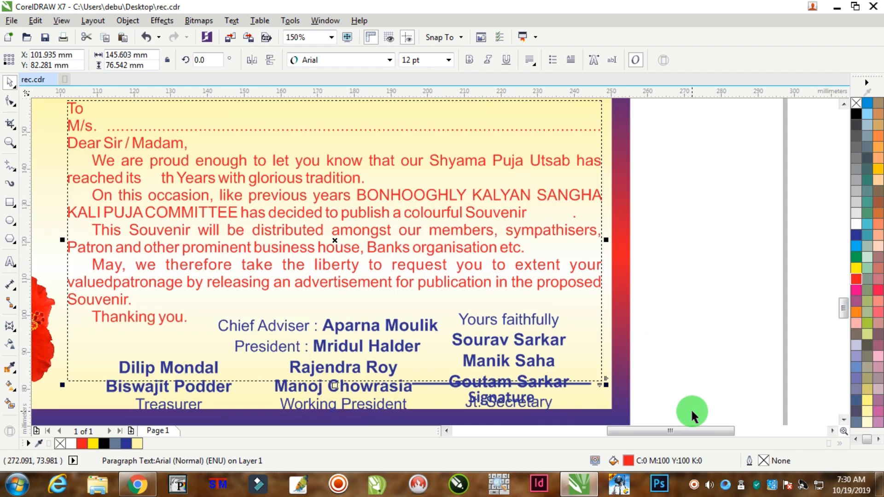
double_click(629, 460)
click(566, 252)
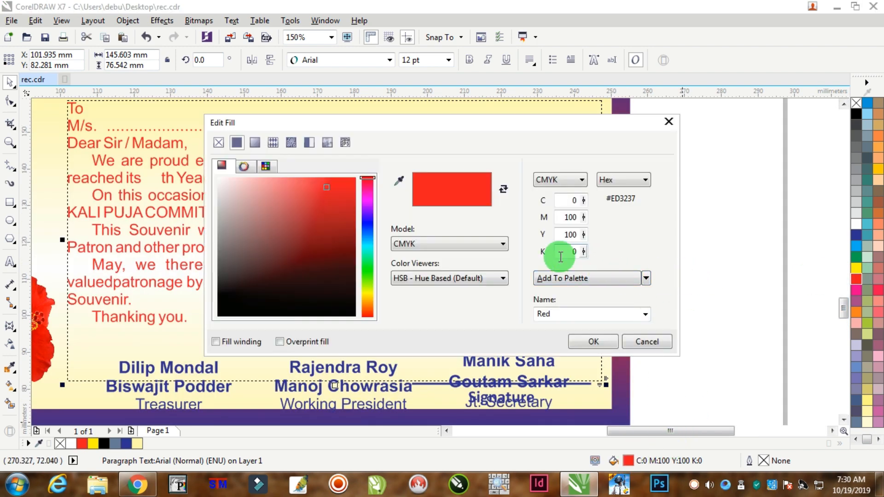
text(50)
key(Return)
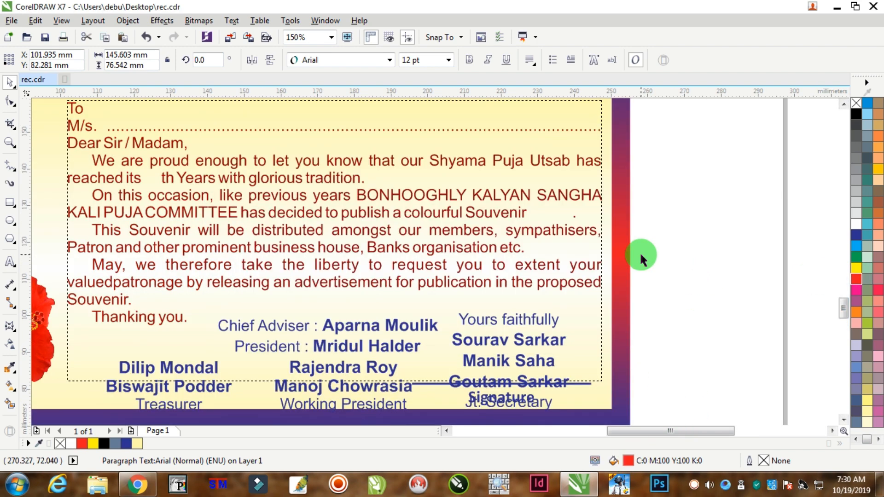
Fill the signatory names and titles below the letter with the same dark red, C0 M100 Y100 K50.
scroll(367, 193, down, 1)
drag(608, 223, 189, 338)
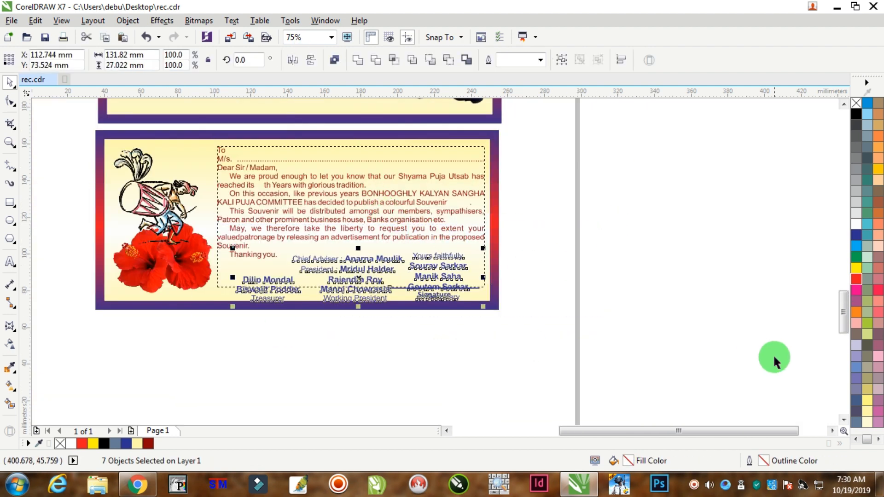
double_click(630, 457)
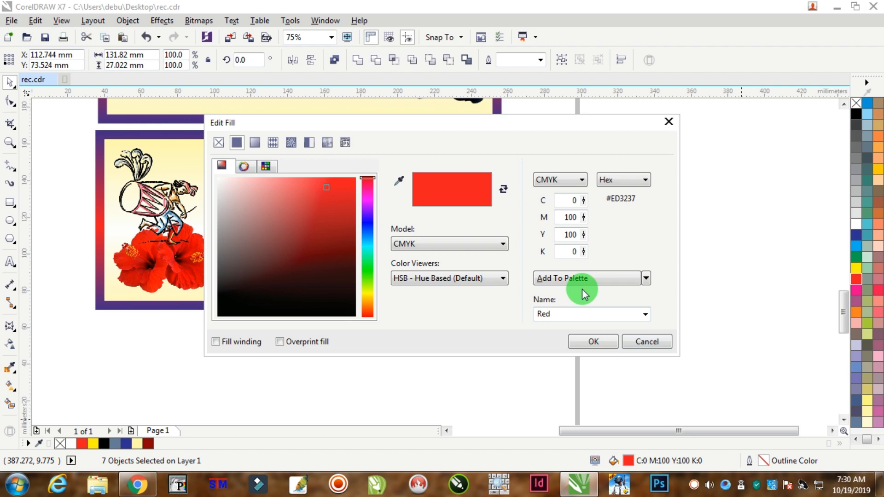
double_click(572, 251)
key(Return)
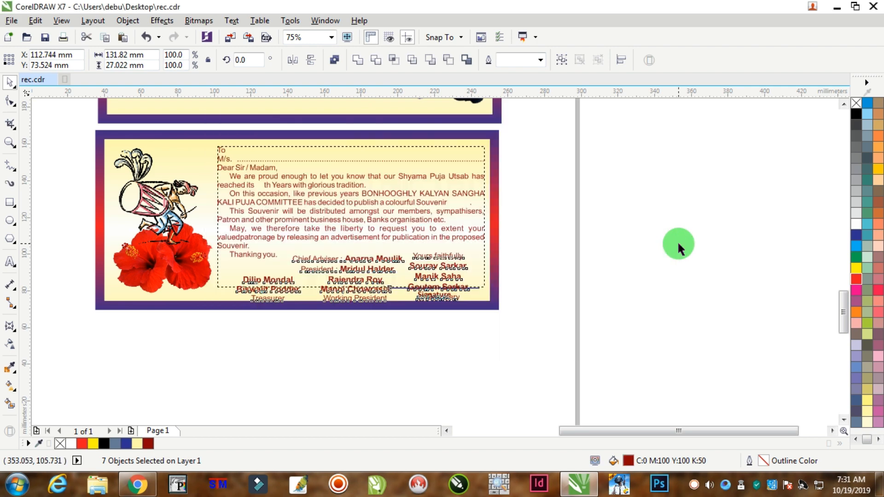
Nudge the letter text together with its signature lines about 2 mm up inside the panel.
click(559, 189)
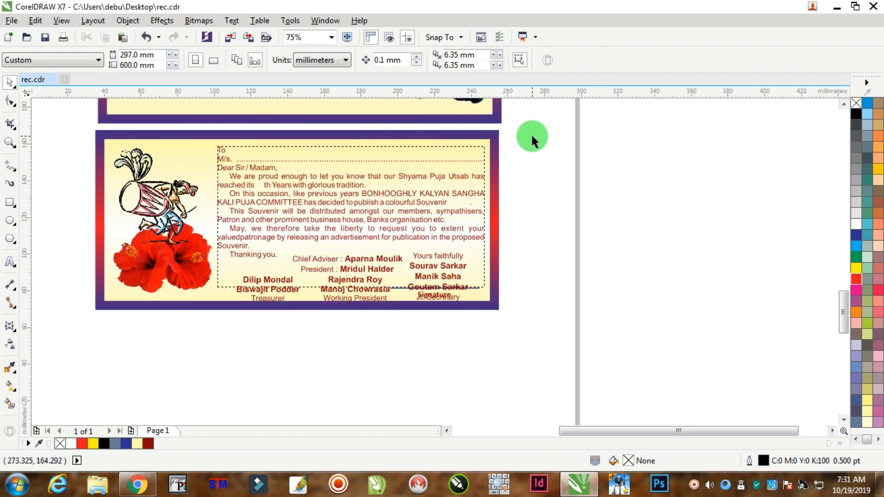
drag(531, 134, 133, 355)
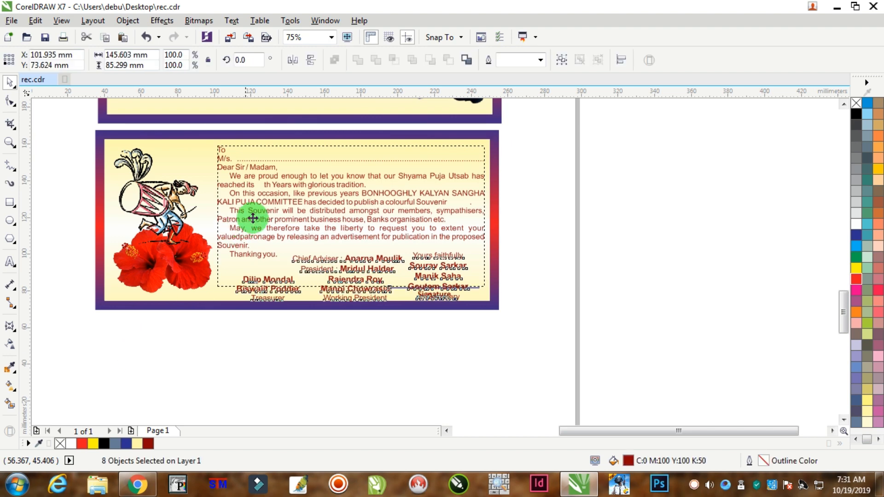
scroll(352, 213, up, 1)
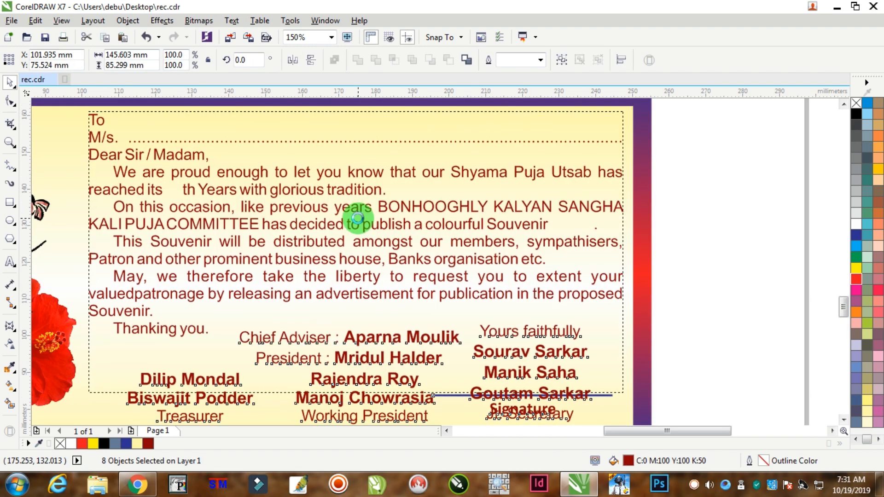
scroll(362, 217, down, 2)
click(523, 217)
scroll(349, 254, up, 1)
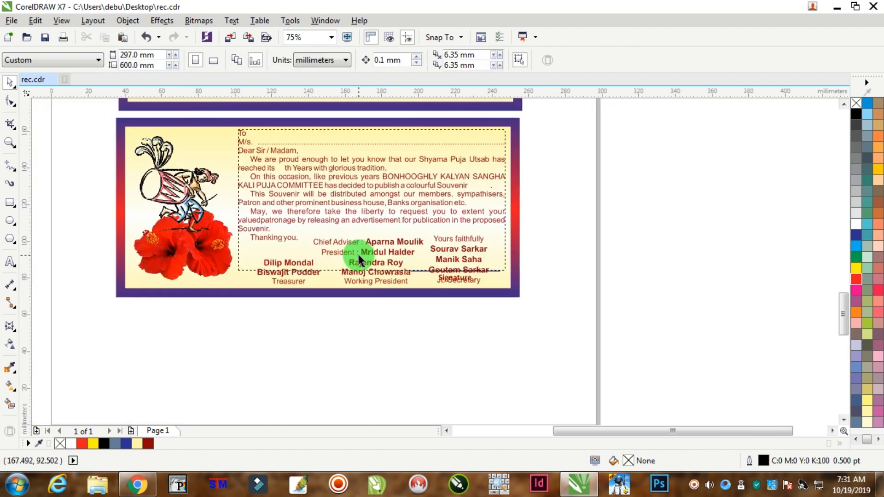
scroll(360, 260, down, 1)
scroll(290, 239, up, 1)
drag(148, 152, 371, 334)
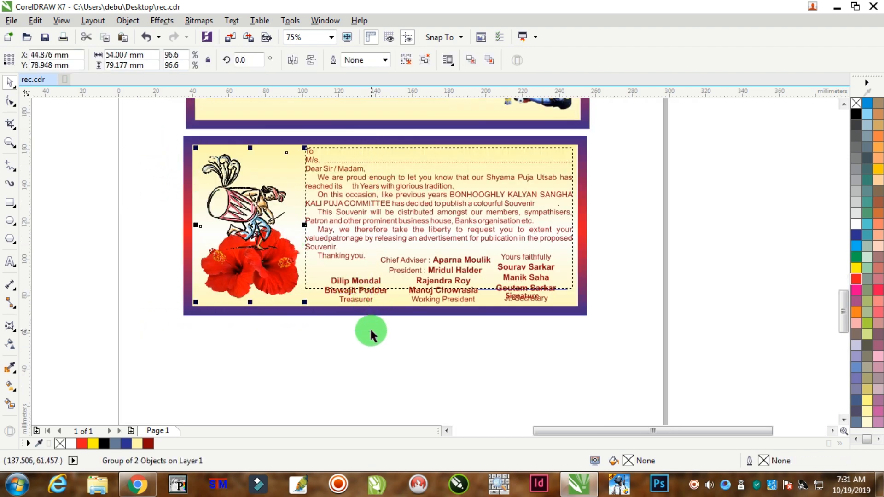
click(377, 347)
scroll(442, 213, down, 2)
scroll(394, 233, up, 1)
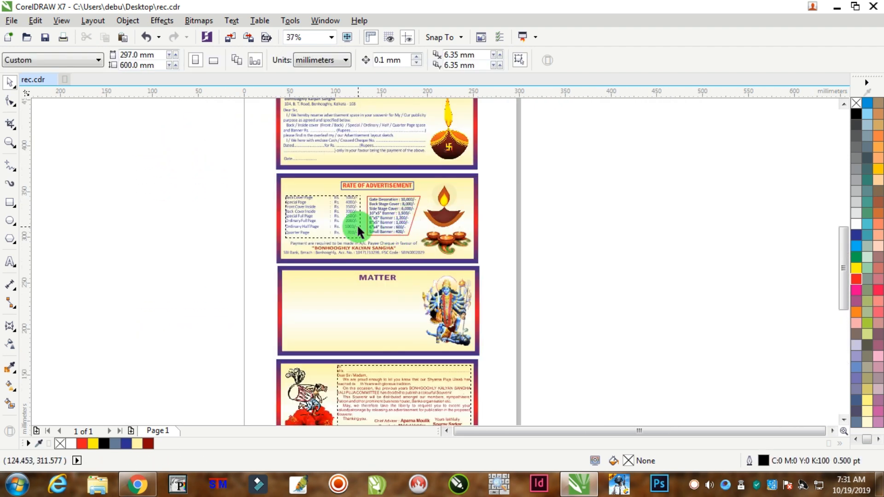
Try a green fill, C100 M0 Y100 K0, on the reservation letter's text group and undo it.
scroll(352, 203, up, 1)
scroll(374, 174, down, 2)
scroll(377, 175, up, 2)
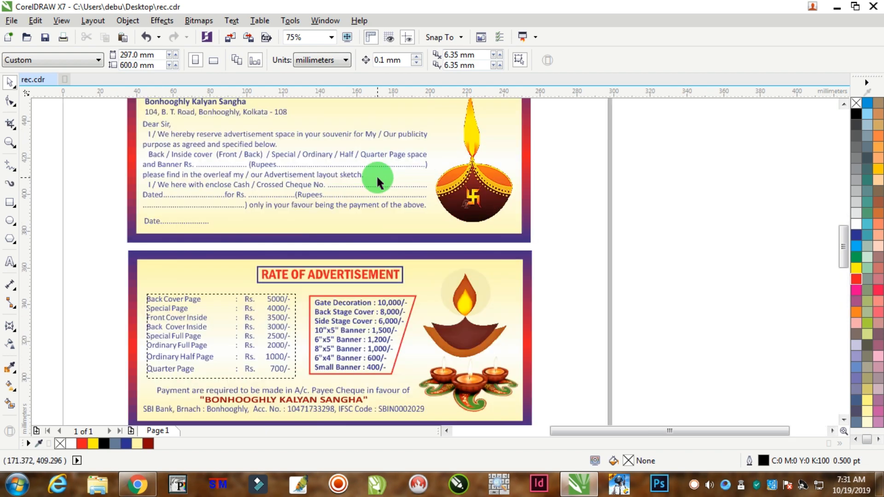
scroll(377, 175, down, 1)
click(338, 154)
scroll(326, 135, up, 1)
scroll(376, 171, up, 1)
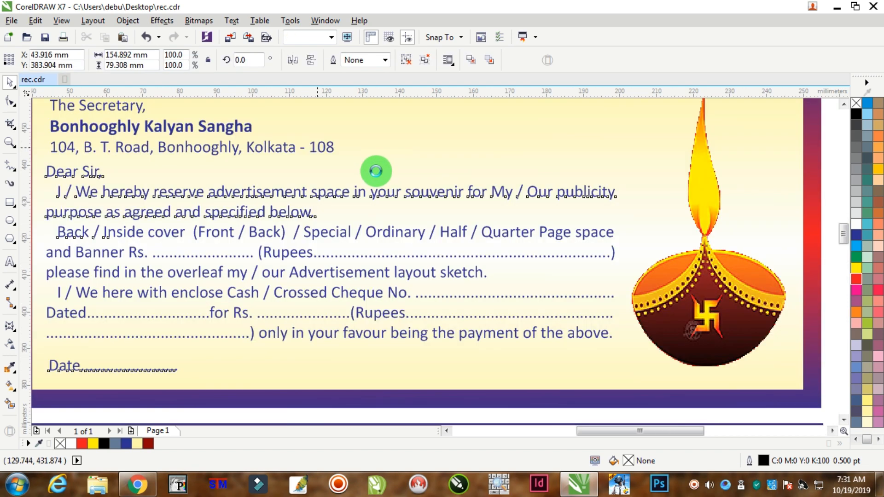
scroll(387, 168, down, 1)
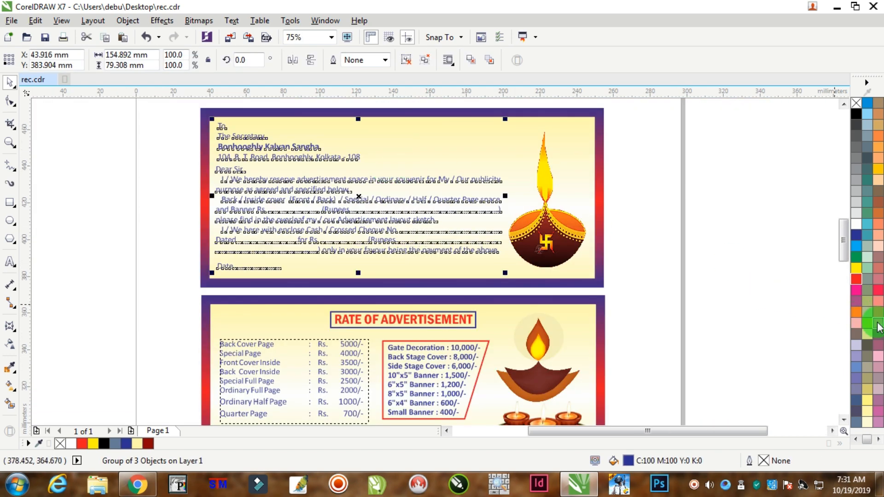
click(863, 261)
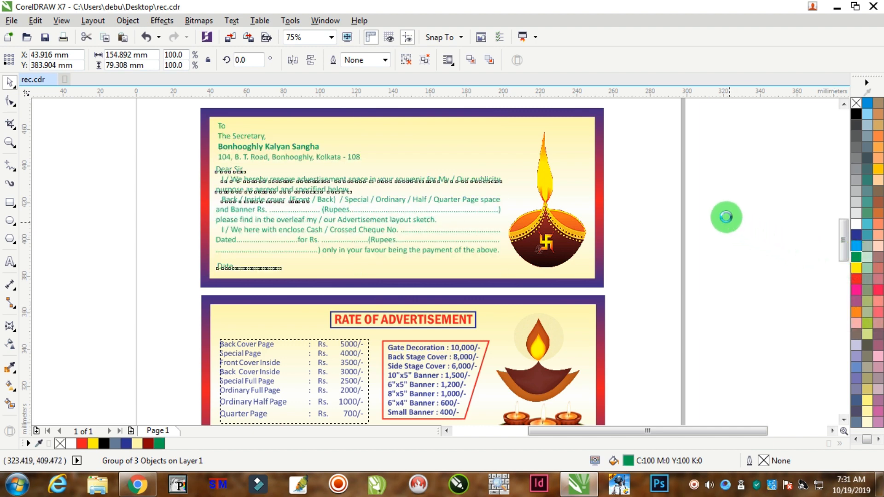
key(ctrl+z)
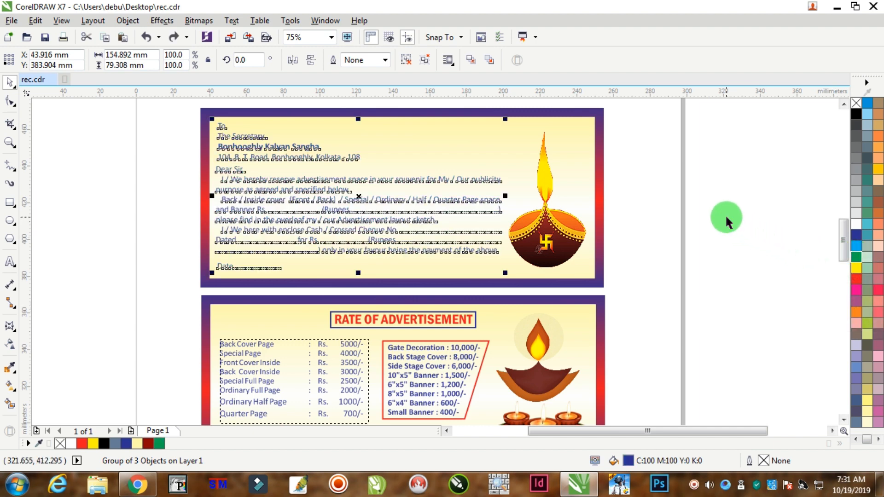
Fill the reservation letter's text group with dark red, C0 M100 Y100 K50, and deselect it.
click(856, 280)
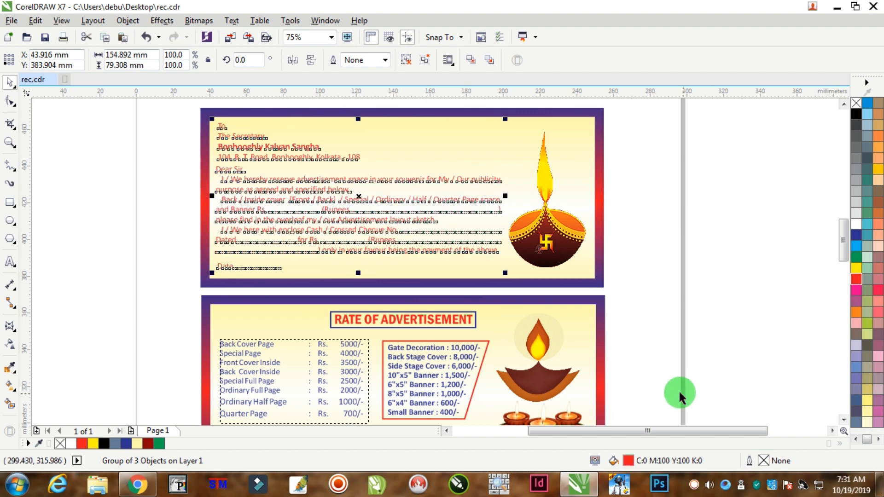
double_click(628, 461)
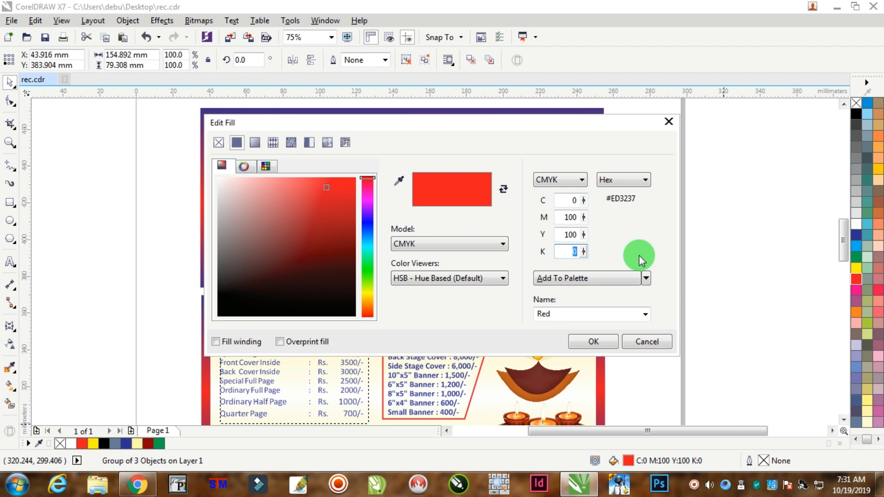
text(50)
key(Tab)
key(Return)
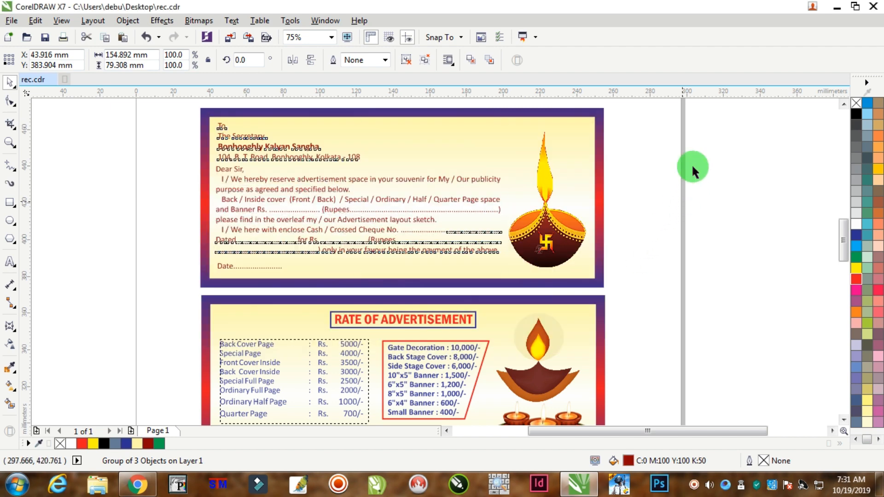
click(675, 138)
Examine the finished layout from the "Sree Sree Shyama Puja" banner down to the souvenir request letter, including the whole set together.
scroll(670, 168, down, 2)
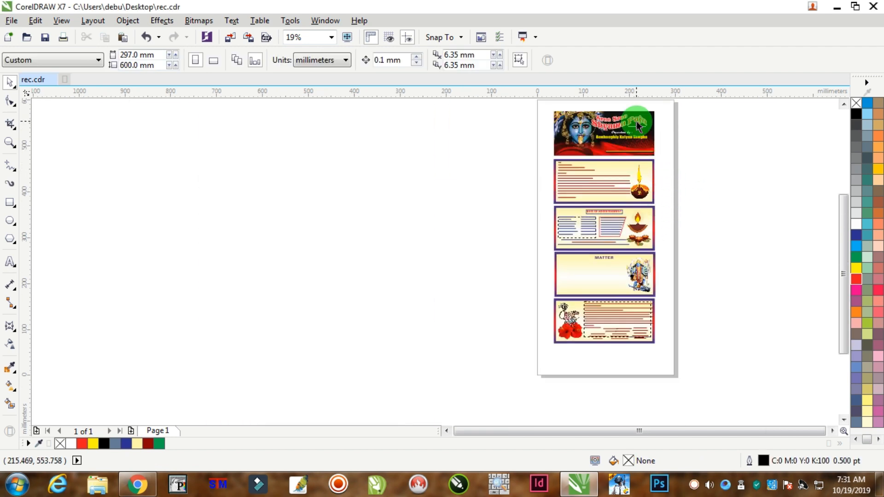
scroll(637, 122, up, 1)
click(844, 104)
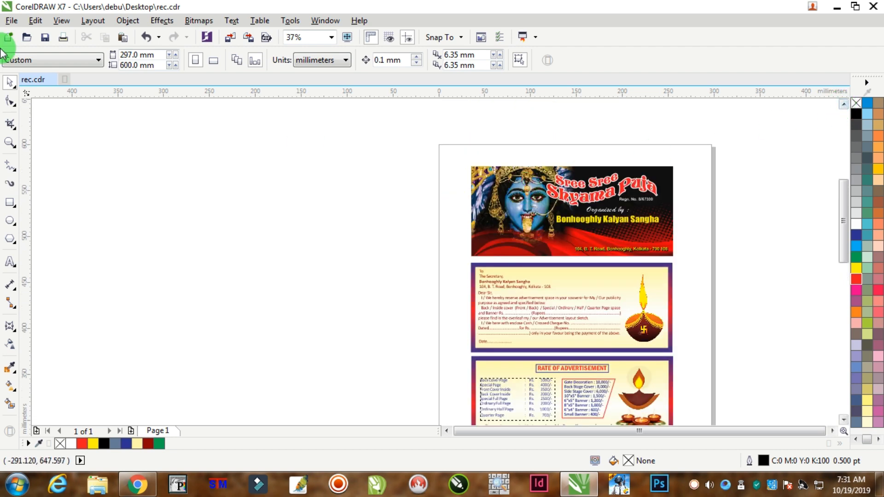
click(10, 143)
drag(410, 155, 707, 261)
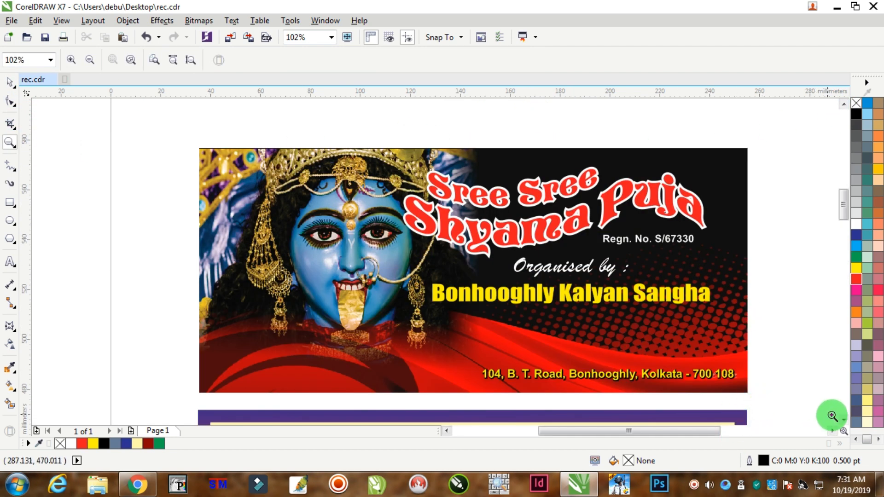
drag(845, 421, 846, 421)
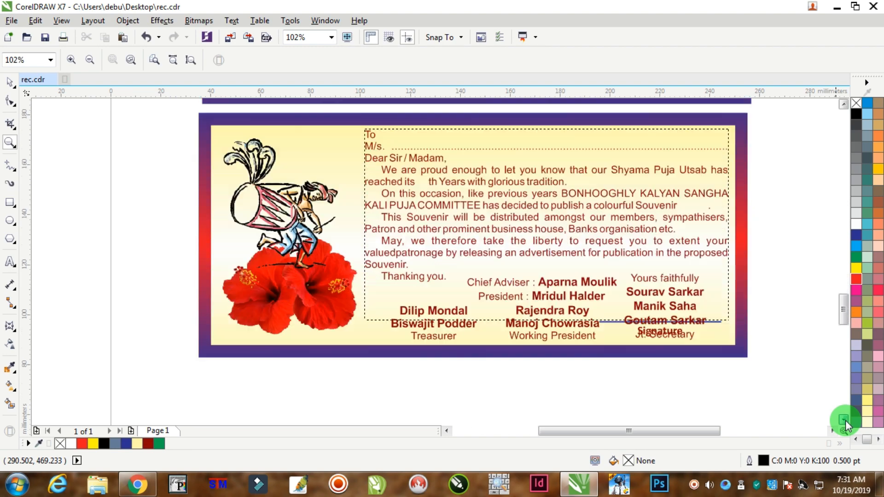
scroll(530, 271, down, 4)
scroll(543, 252, up, 1)
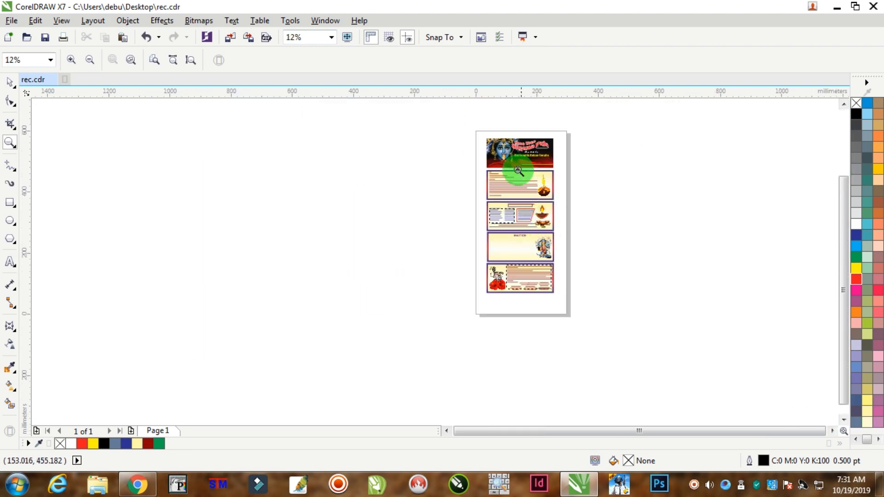
drag(479, 134, 587, 296)
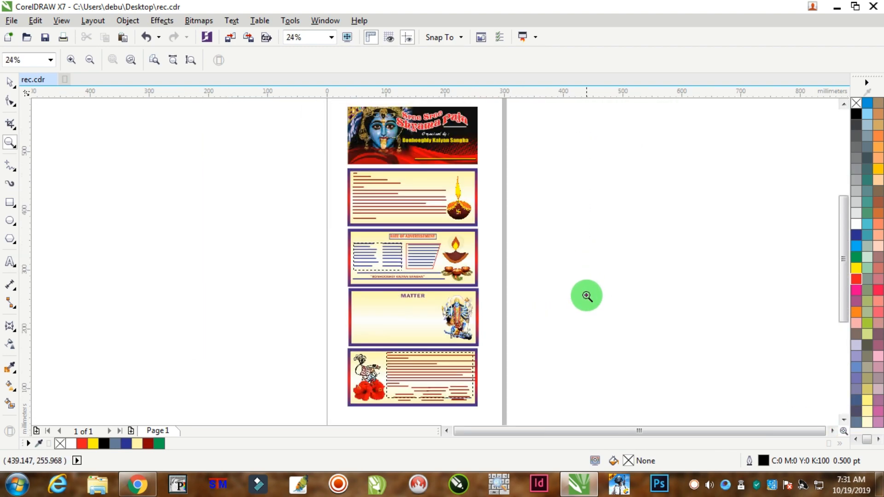
click(12, 85)
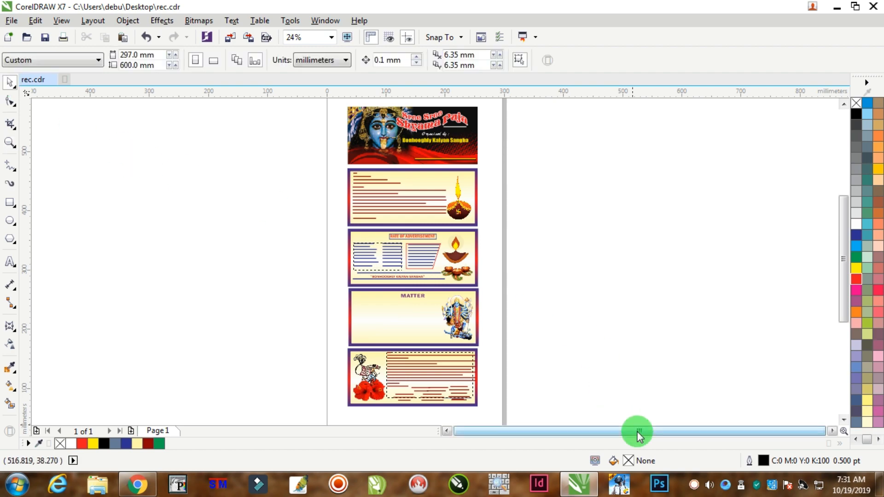